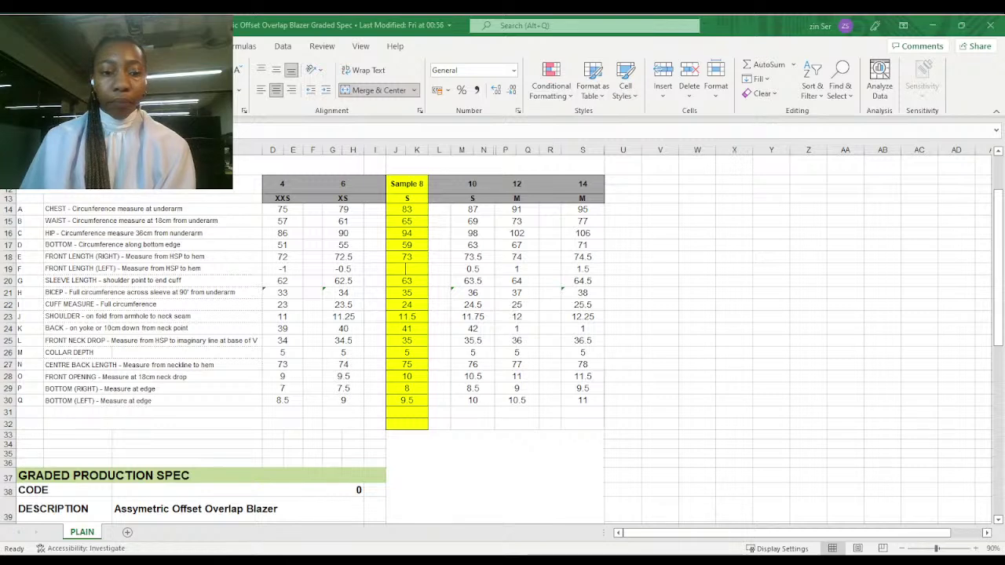
# Switch to the browser and examine the blazer's annotated measurement sketch in the Sewport techpack and its PDF export.
pyautogui.hotkey('alt', 'Tab')
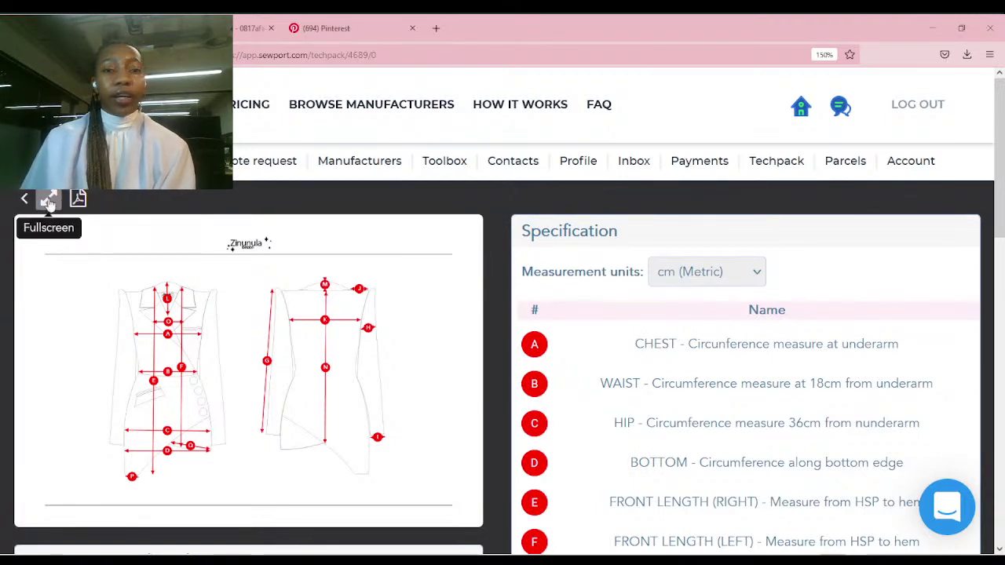
pyautogui.scroll(-2, 49, 200)
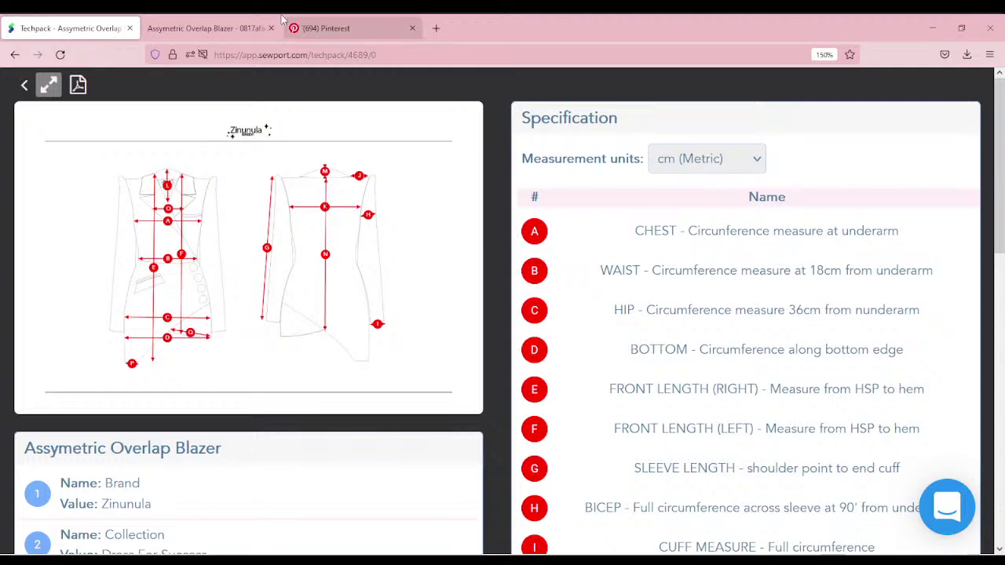
pyautogui.click(217, 32)
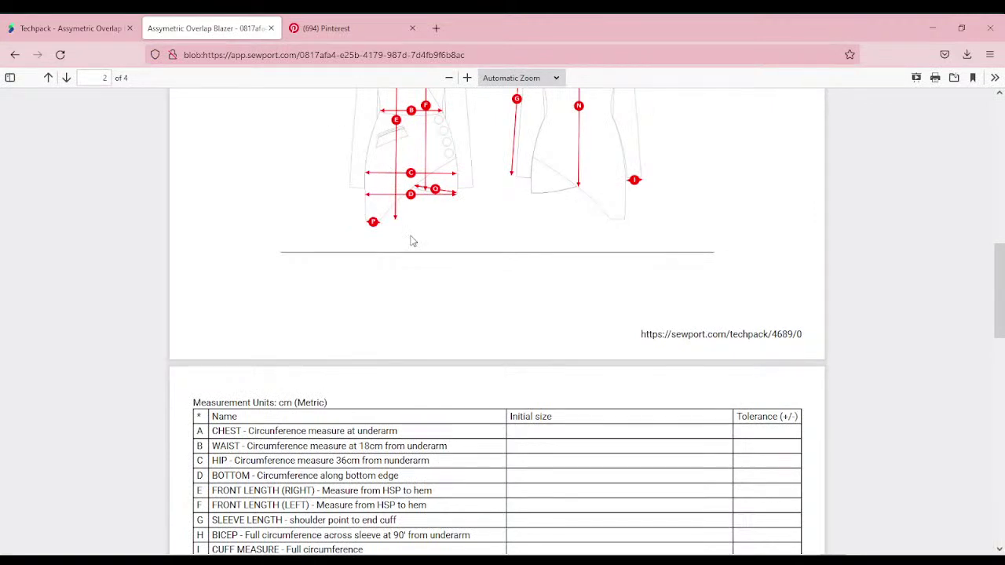
pyautogui.scroll(10, 449, 318)
pyautogui.scroll(-10, 449, 316)
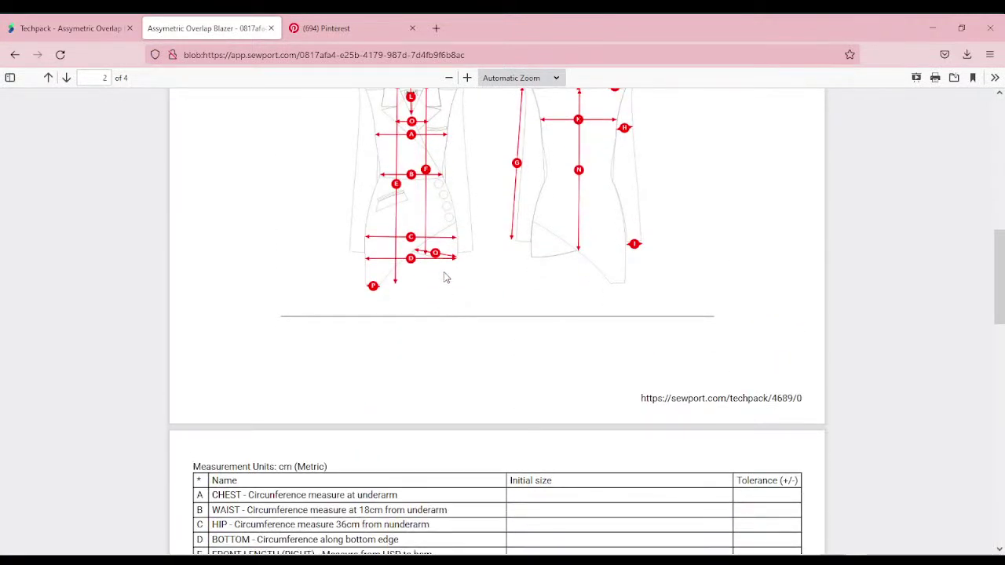
pyautogui.scroll(3, 444, 281)
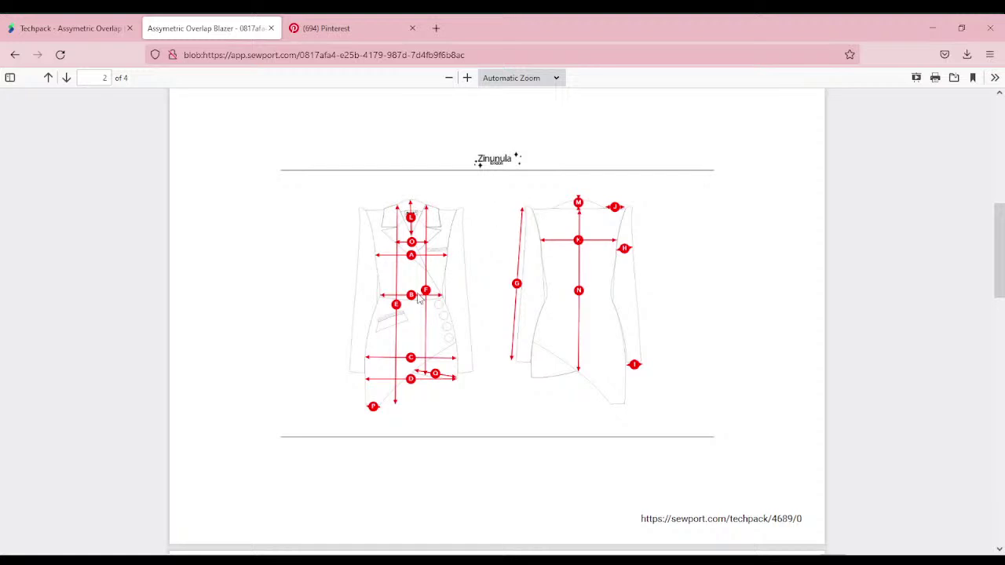
# Review the PDF's measurement table, points A to Q, against the annotated blazer sketch and return to the online techpack.
pyautogui.scroll(-5, 554, 354)
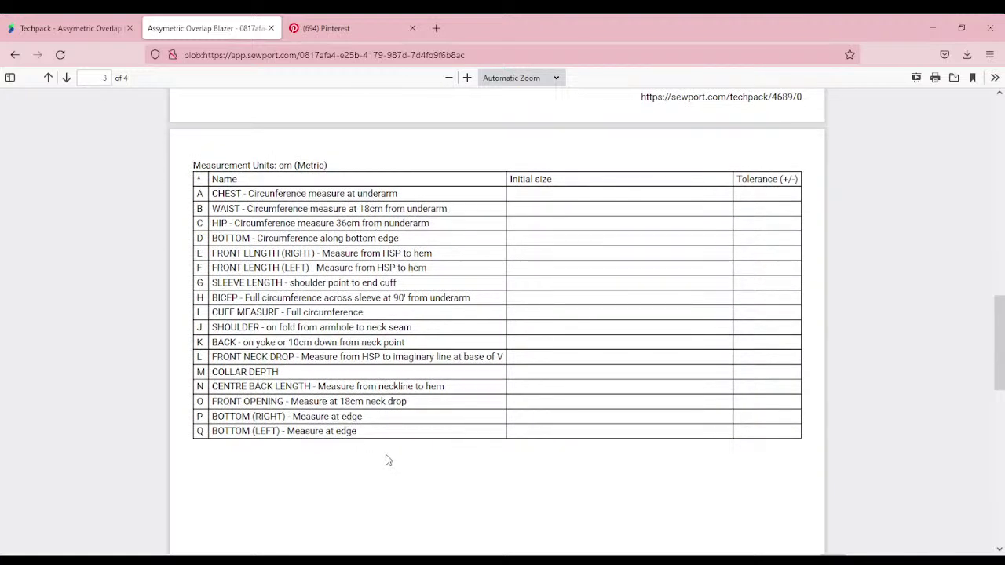
pyautogui.scroll(-2, 436, 285)
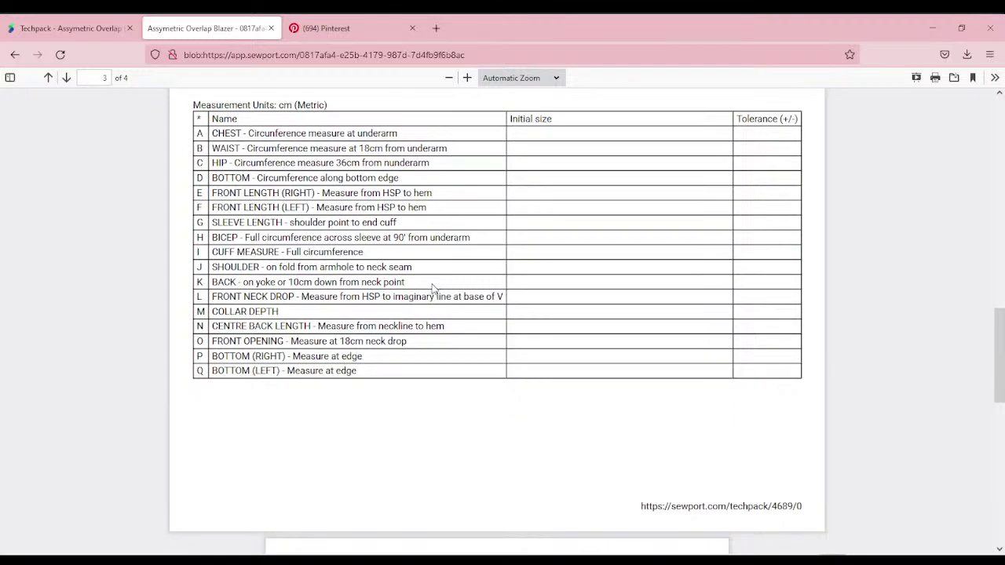
pyautogui.scroll(-2, 434, 288)
pyautogui.scroll(6, 432, 287)
pyautogui.scroll(3, 430, 285)
pyautogui.scroll(-2, 430, 285)
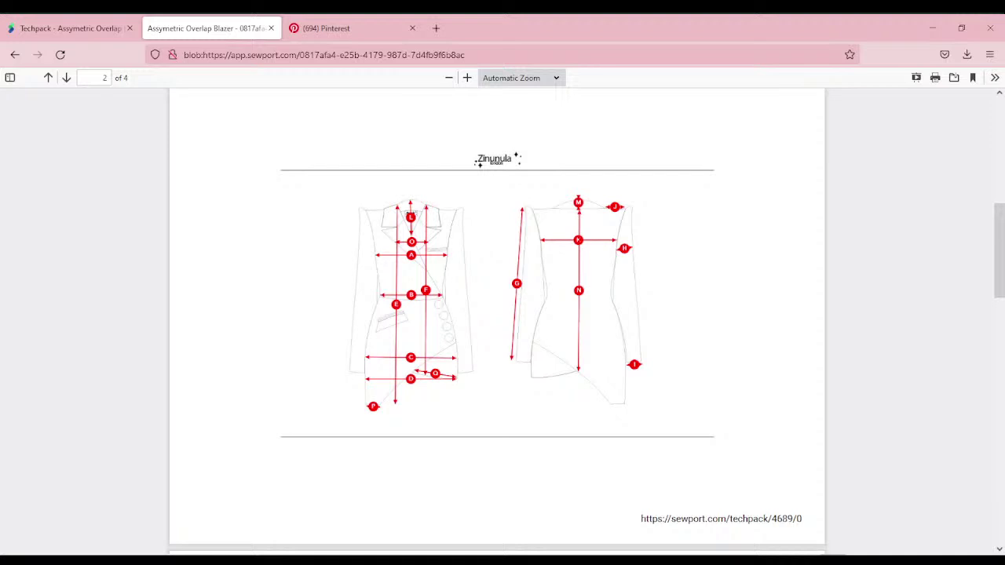
pyautogui.click(82, 28)
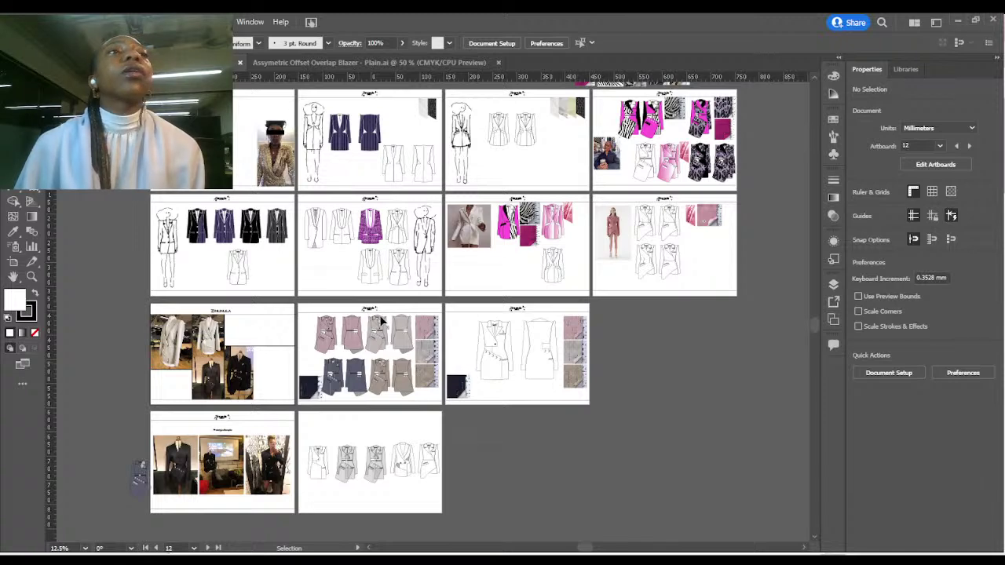
# In Illustrator, look over the blazer artboards from the asymmetric colourways and prototype photos back to the first artboard.
pyautogui.scroll(2, 372, 328)
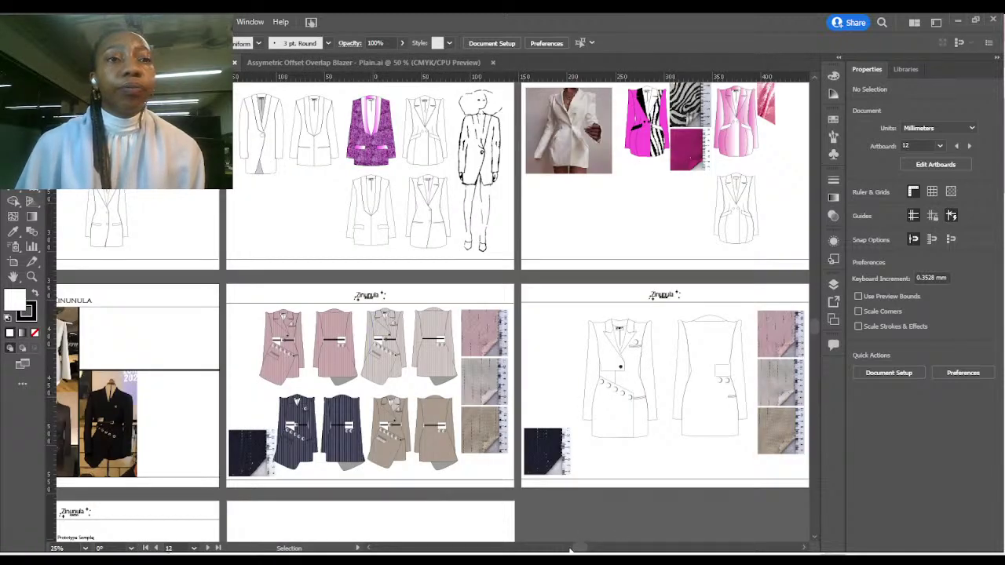
pyautogui.moveTo(579, 547); pyautogui.dragTo(564, 547)
pyautogui.scroll(1, 575, 446)
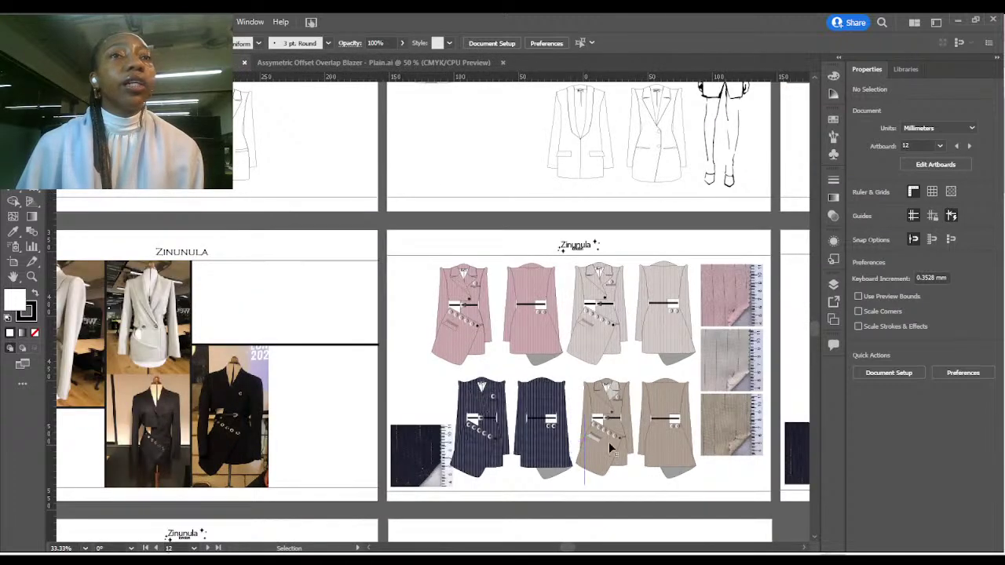
pyautogui.moveTo(572, 548); pyautogui.dragTo(567, 549)
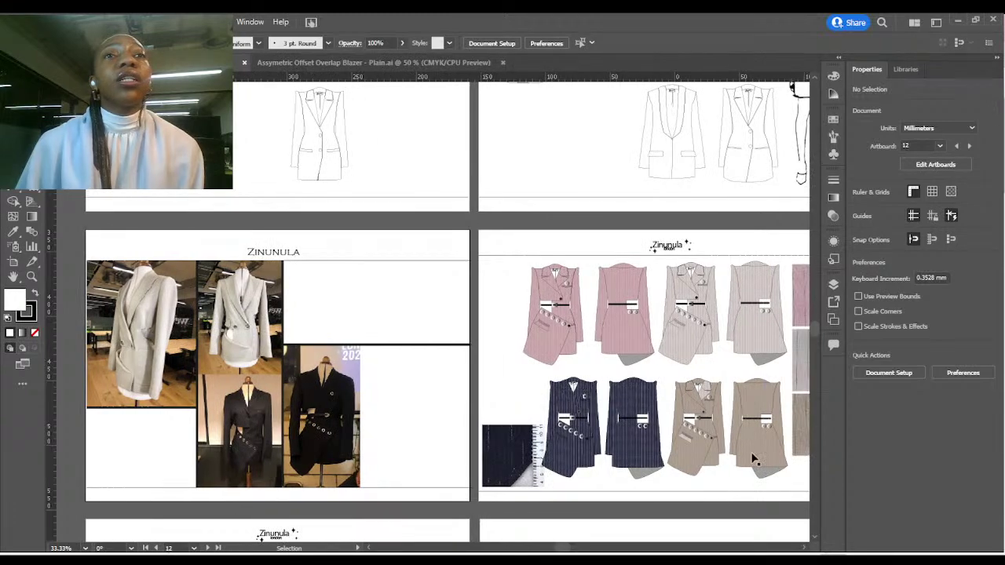
pyautogui.moveTo(814, 325); pyautogui.dragTo(812, 297)
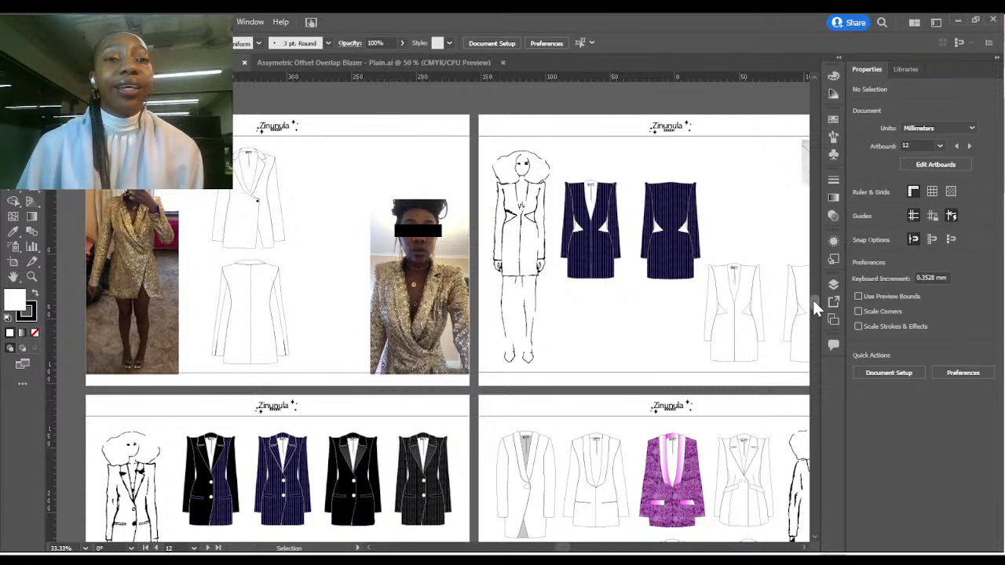
pyautogui.moveTo(812, 298); pyautogui.dragTo(810, 293)
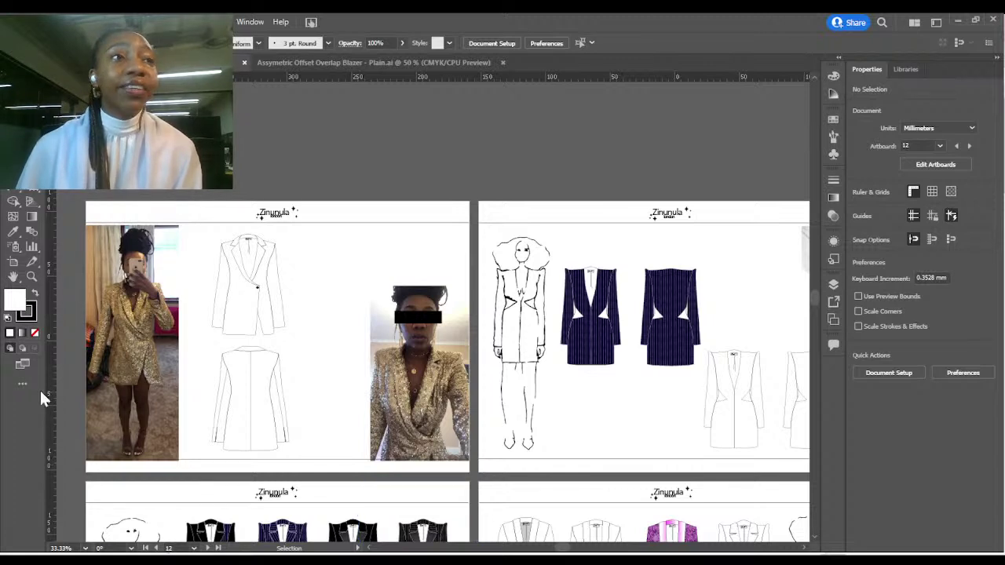
# Ungroup the front-view blazer flat beside the gold sequin photo on the first artboard.
pyautogui.click(226, 322)
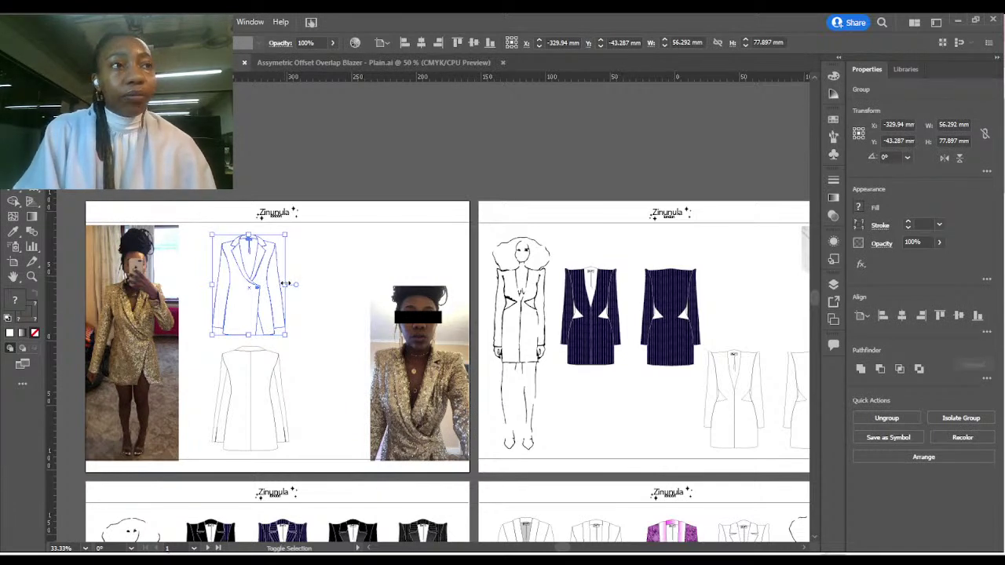
pyautogui.hotkey('ctrl', 'shift', 'g')
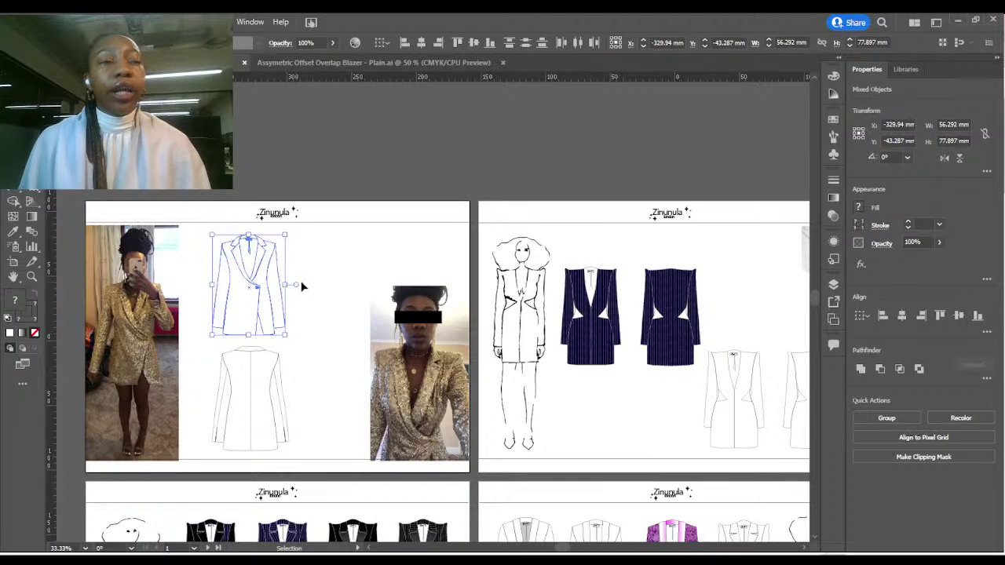
pyautogui.click(319, 285)
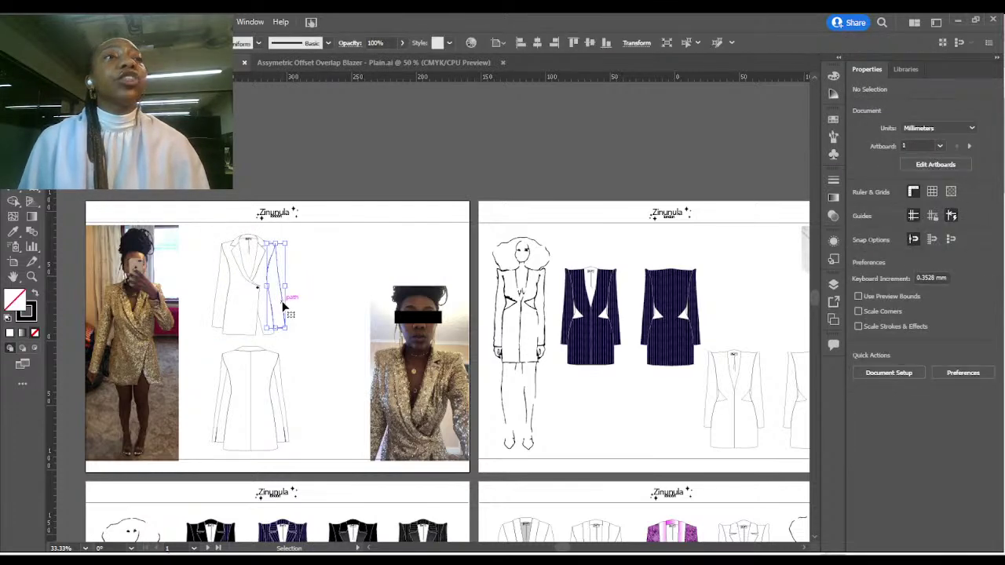
# Inspect the separate sleeve and front body paths of the ungrouped blazer flat against the gold sequin blazer photos.
pyautogui.click(283, 306)
pyautogui.scroll(2, 283, 306)
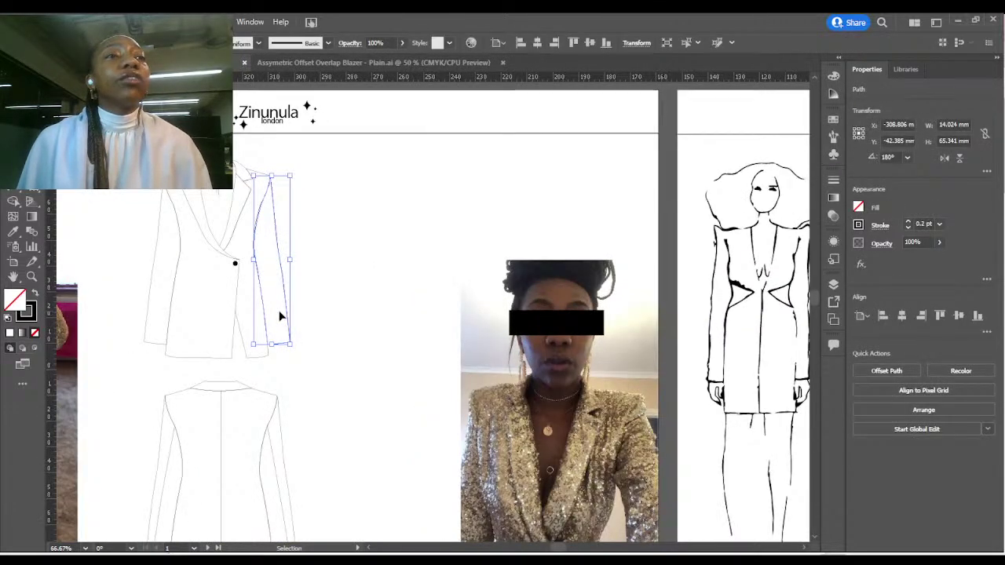
pyautogui.moveTo(562, 550); pyautogui.dragTo(558, 550)
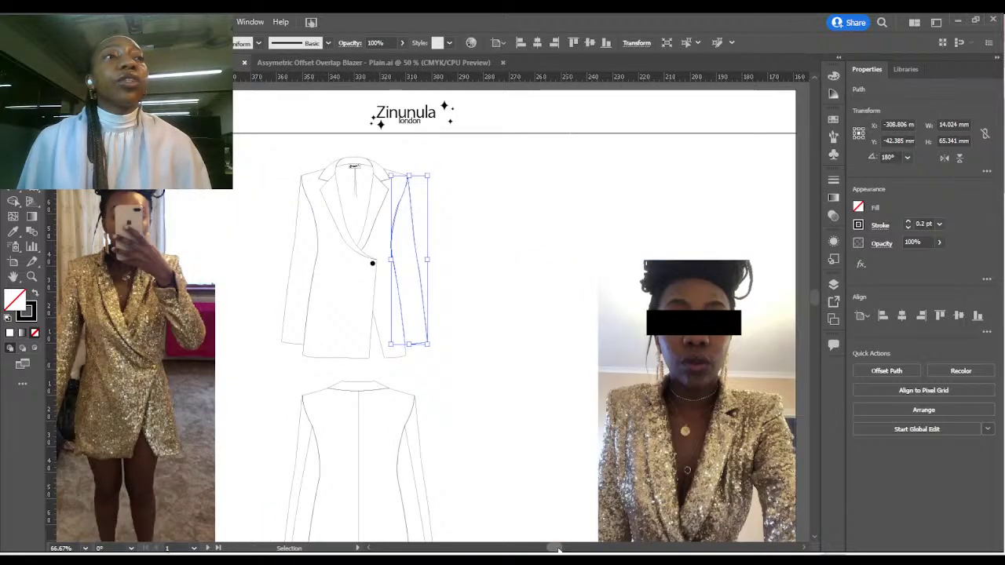
pyautogui.click(499, 399)
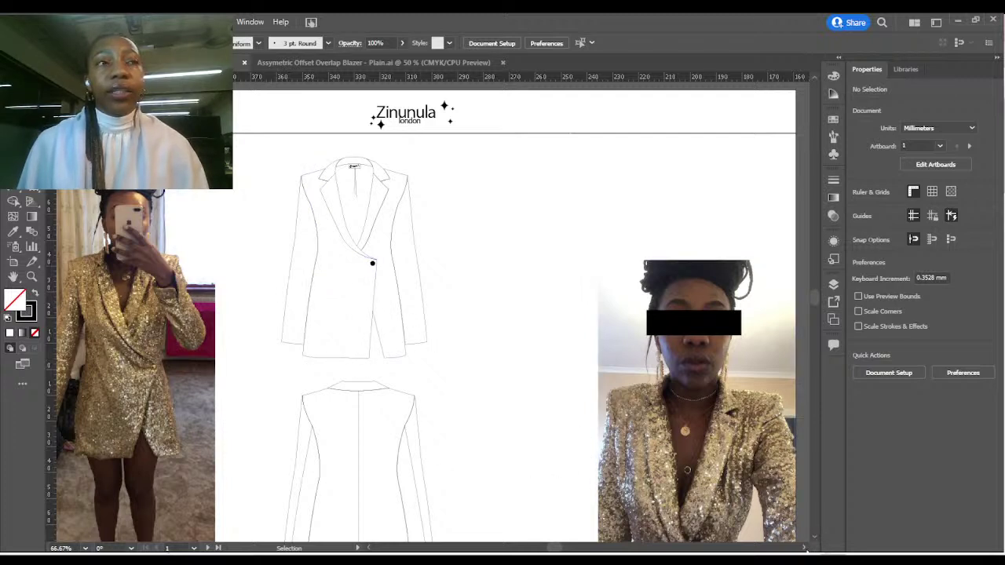
pyautogui.click(805, 551)
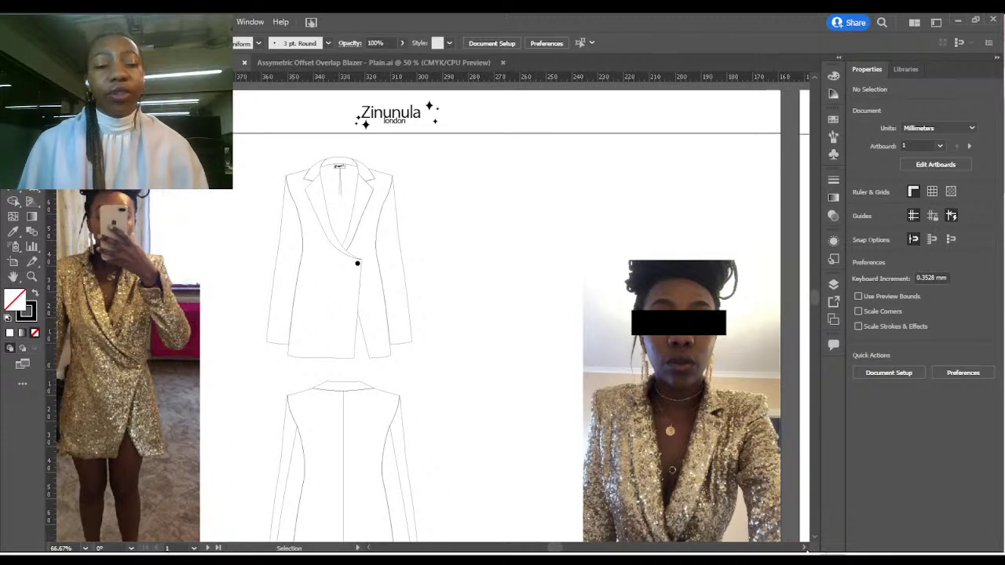
pyautogui.click(805, 551)
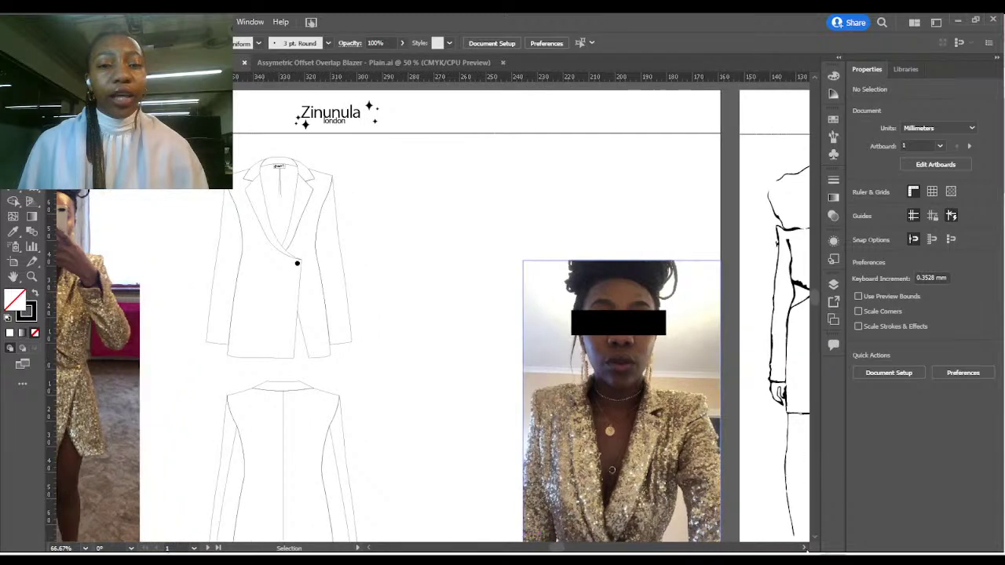
pyautogui.click(805, 551)
pyautogui.click(805, 552)
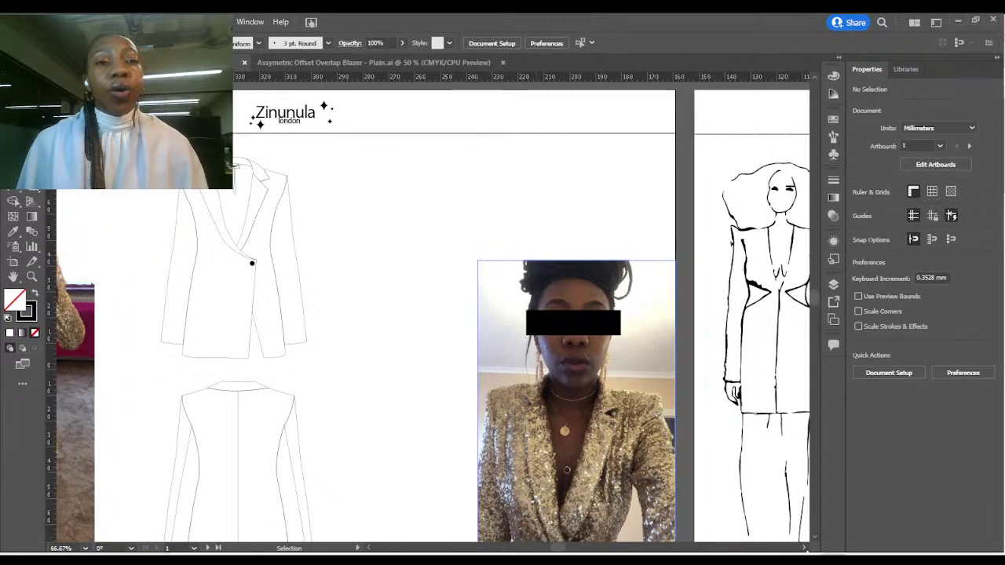
pyautogui.click(805, 551)
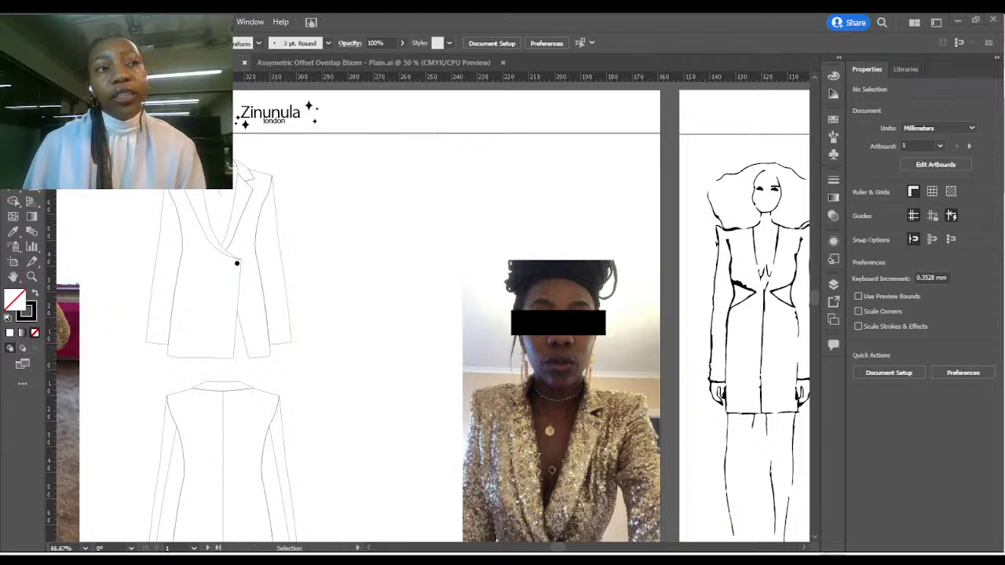
pyautogui.click(265, 353)
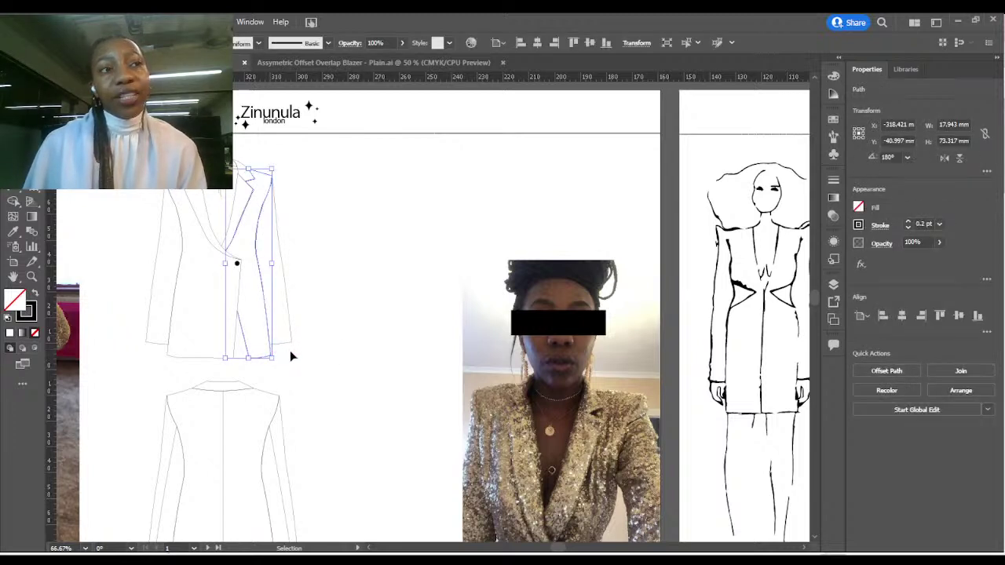
pyautogui.click(290, 351)
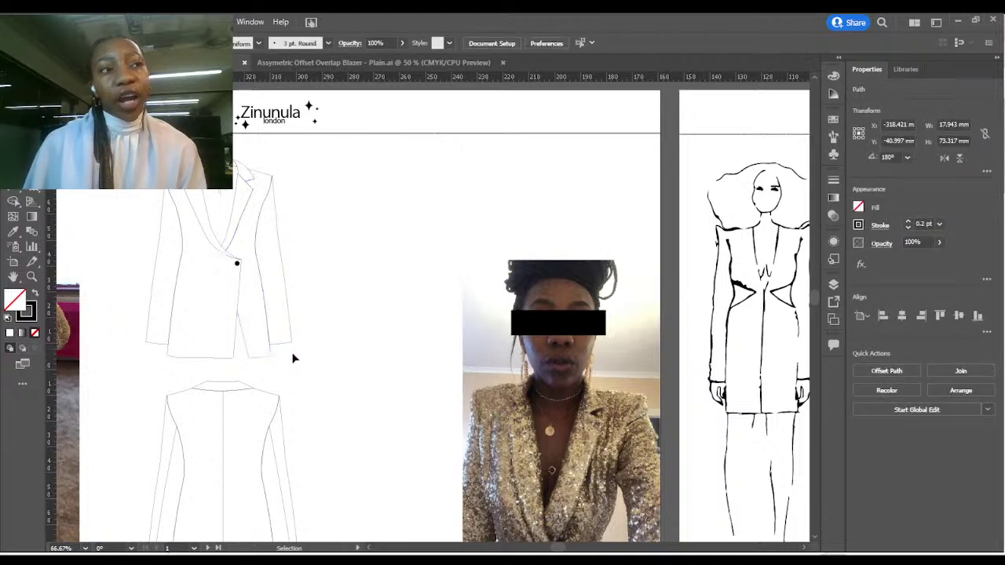
# Examine the second artboard's sketch, pinstripe blazer and line flats, selecting its white and pinstripe fabric swatches in turn.
pyautogui.click(803, 548)
pyautogui.moveTo(803, 548); pyautogui.dragTo(803, 549)
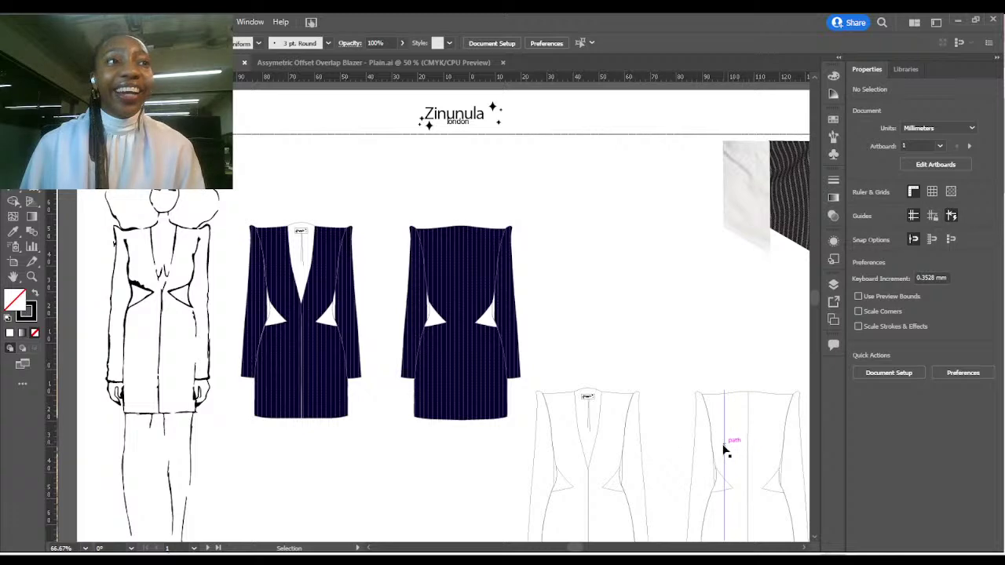
pyautogui.scroll(-1, 723, 449)
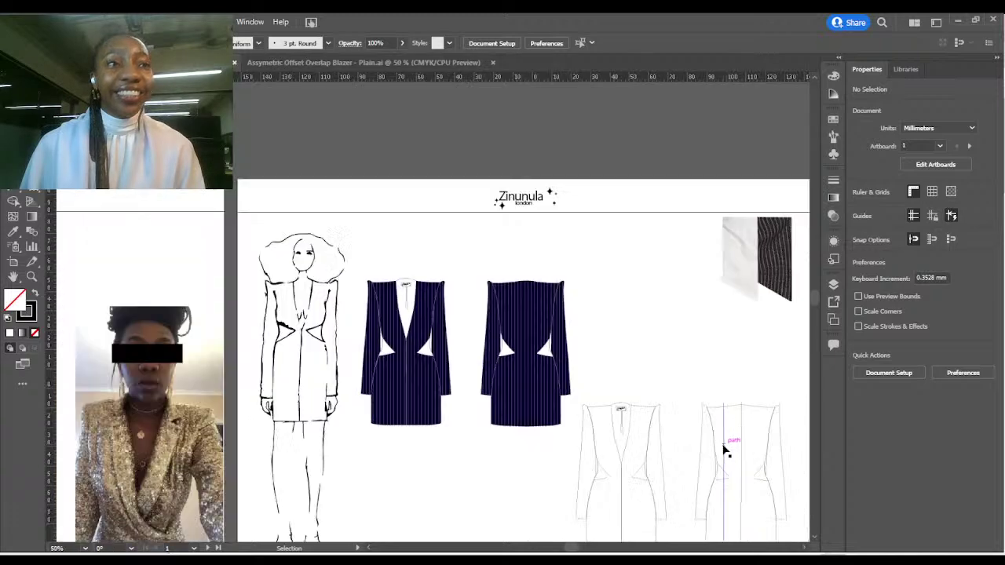
pyautogui.click(816, 539)
pyautogui.click(815, 540)
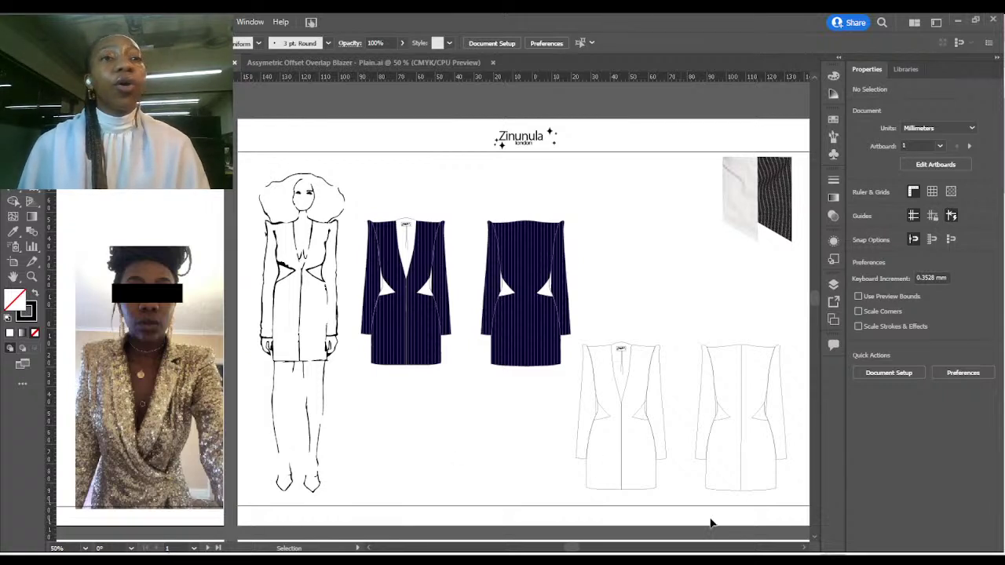
pyautogui.click(741, 213)
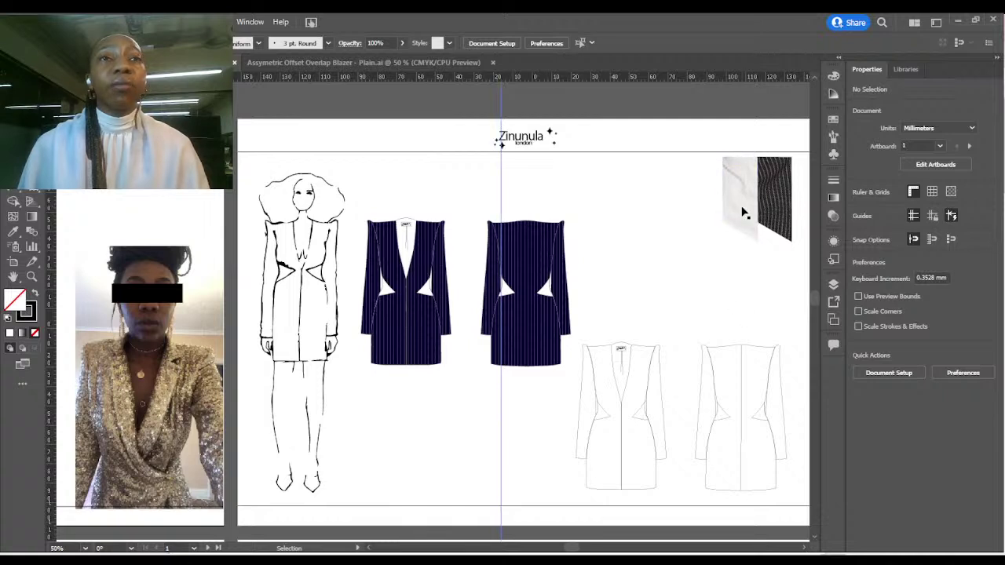
pyautogui.click(745, 226)
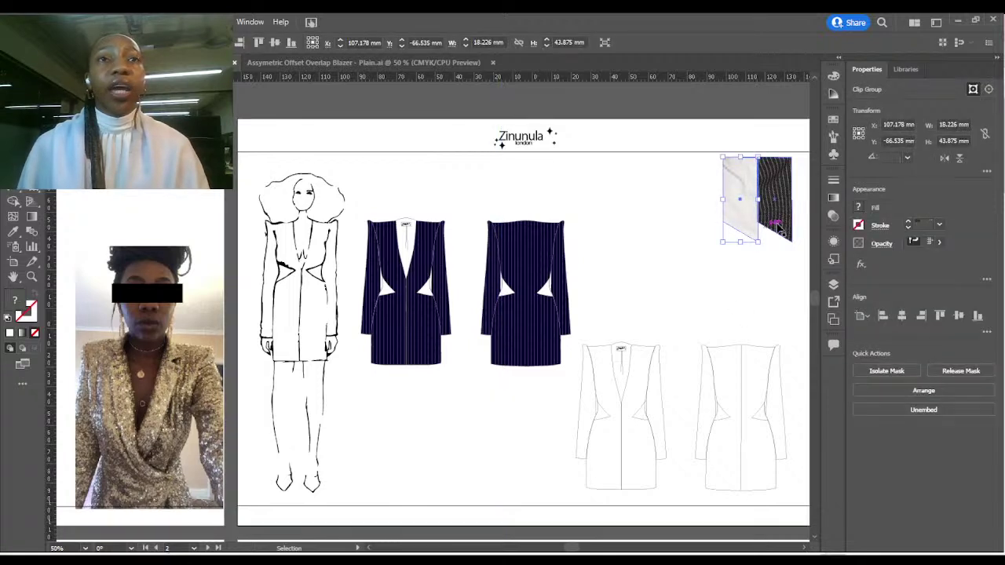
pyautogui.click(784, 228)
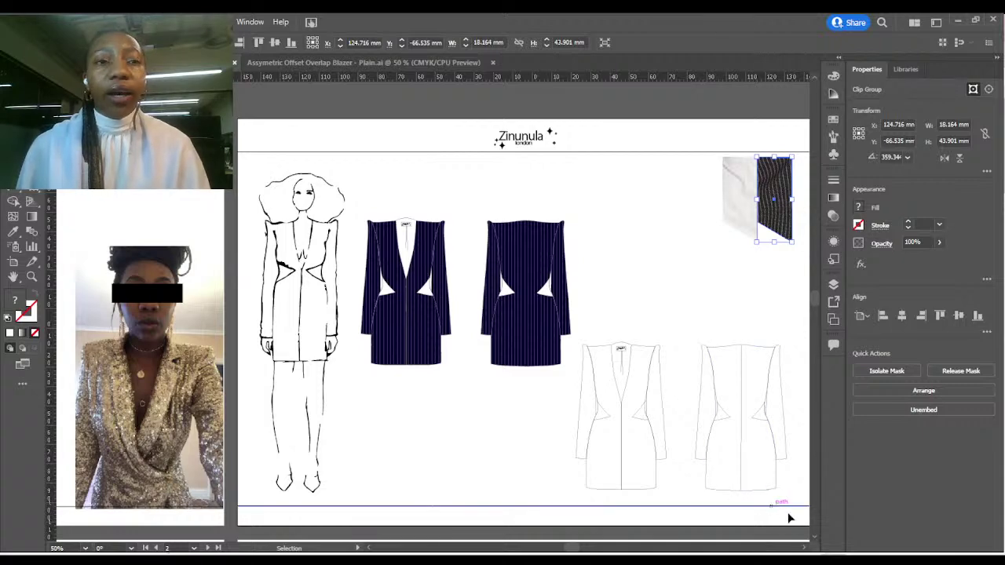
# Look over the third artboard's blazer sketch, two line flats and row of fabric swatches.
pyautogui.hscroll(5, 806, 549)
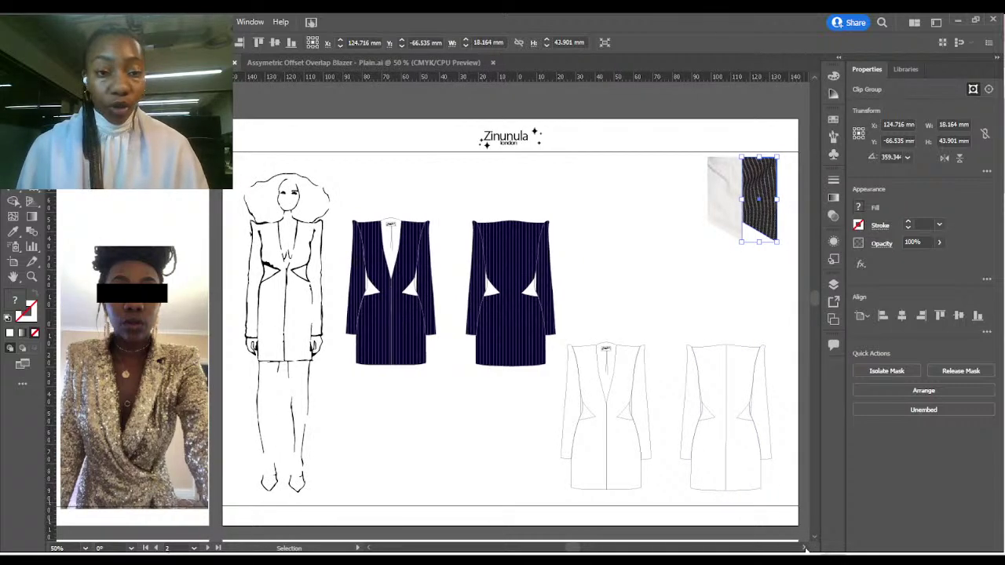
pyautogui.hscroll(8, 807, 549)
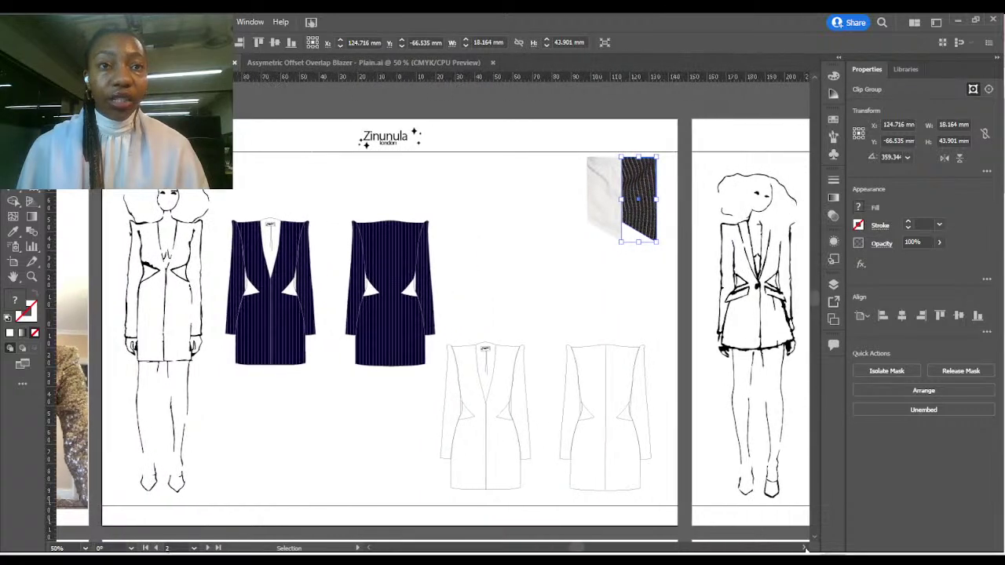
pyautogui.hscroll(8, 807, 549)
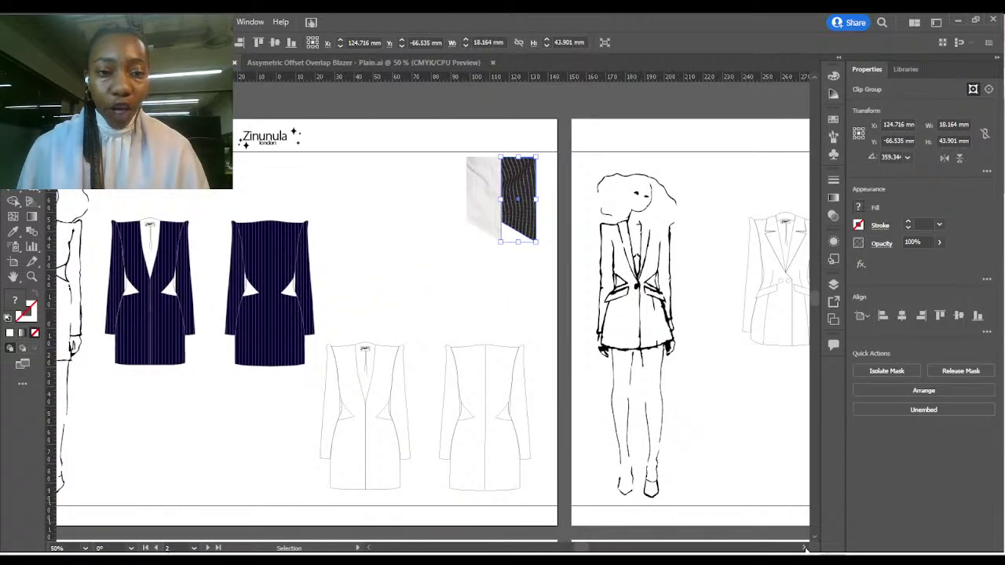
pyautogui.hscroll(4, 807, 549)
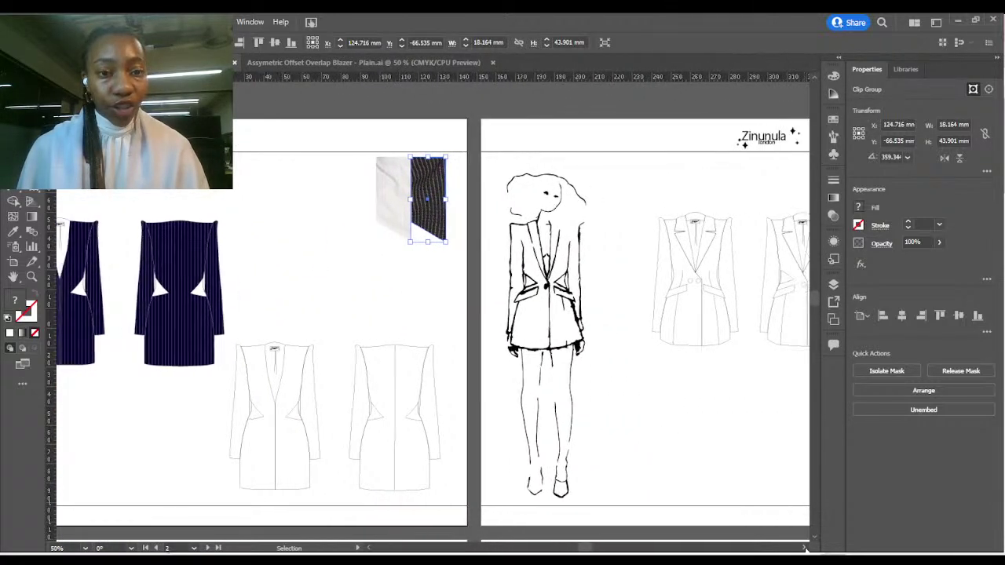
pyautogui.hscroll(6, 807, 549)
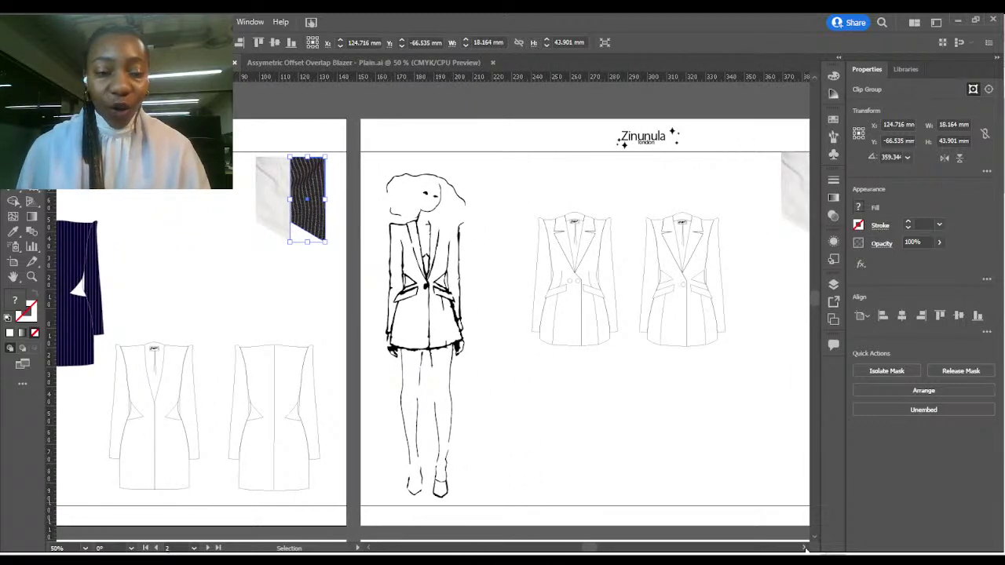
pyautogui.hscroll(1, 807, 549)
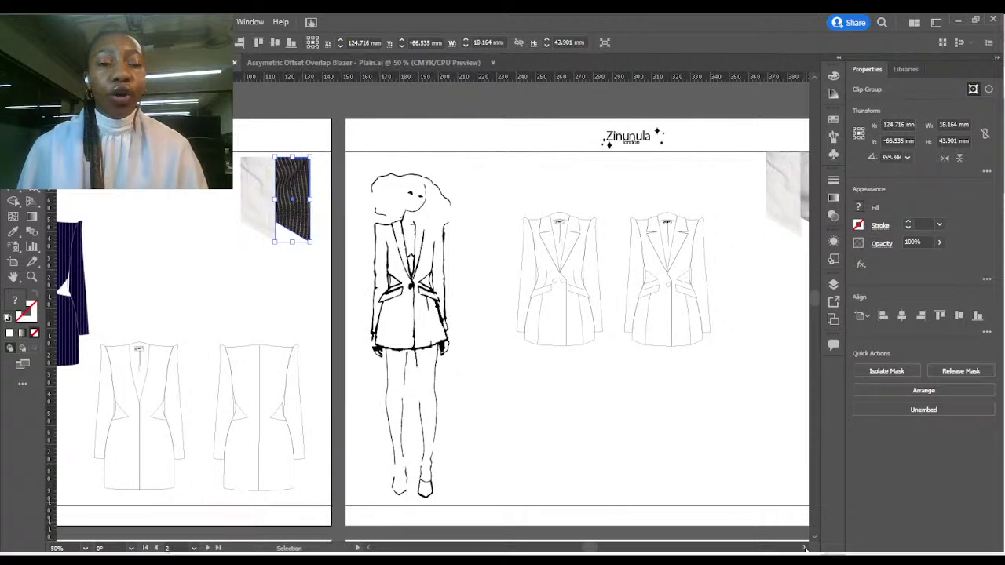
pyautogui.hscroll(3, 806, 549)
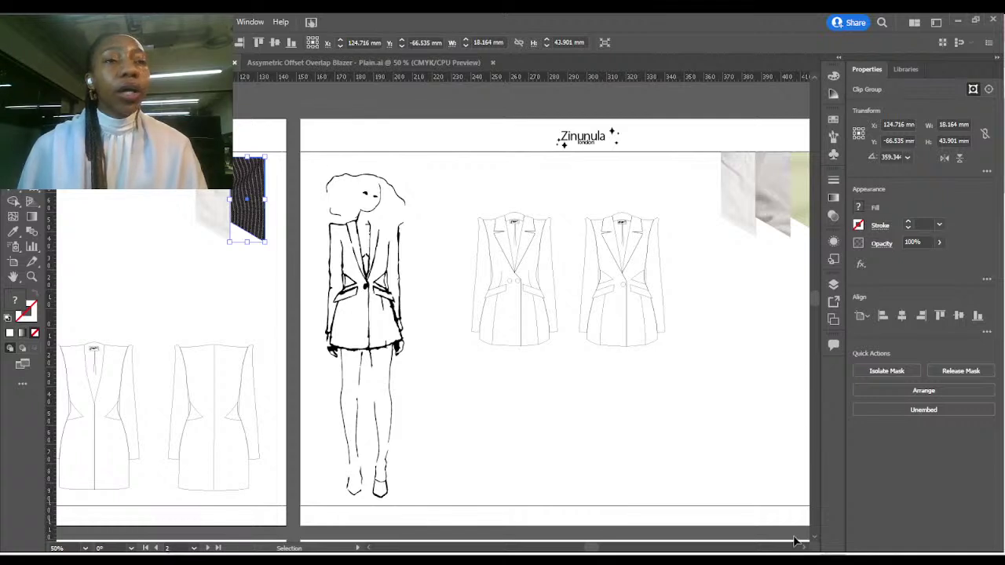
pyautogui.hscroll(4, 803, 549)
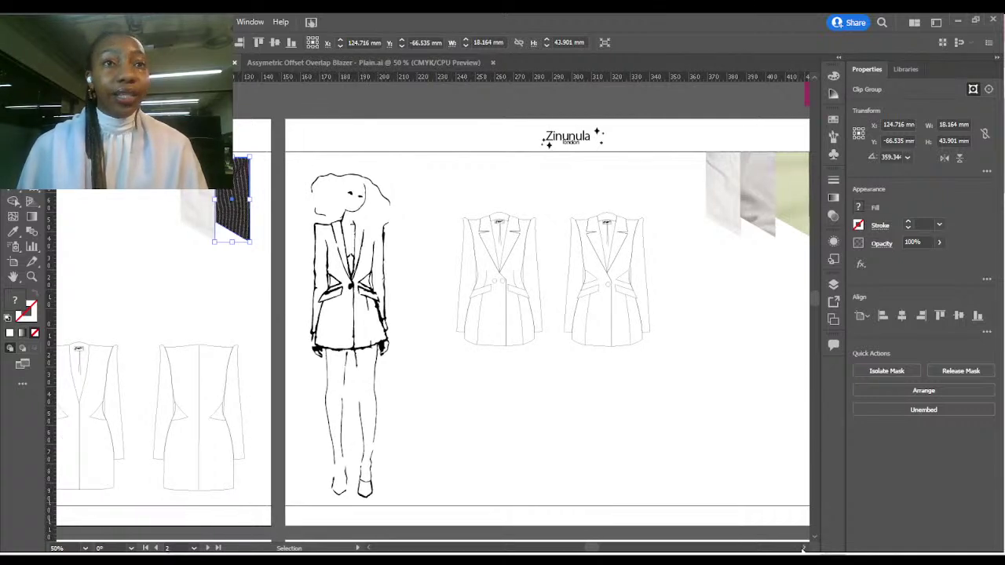
pyautogui.hscroll(2, 803, 549)
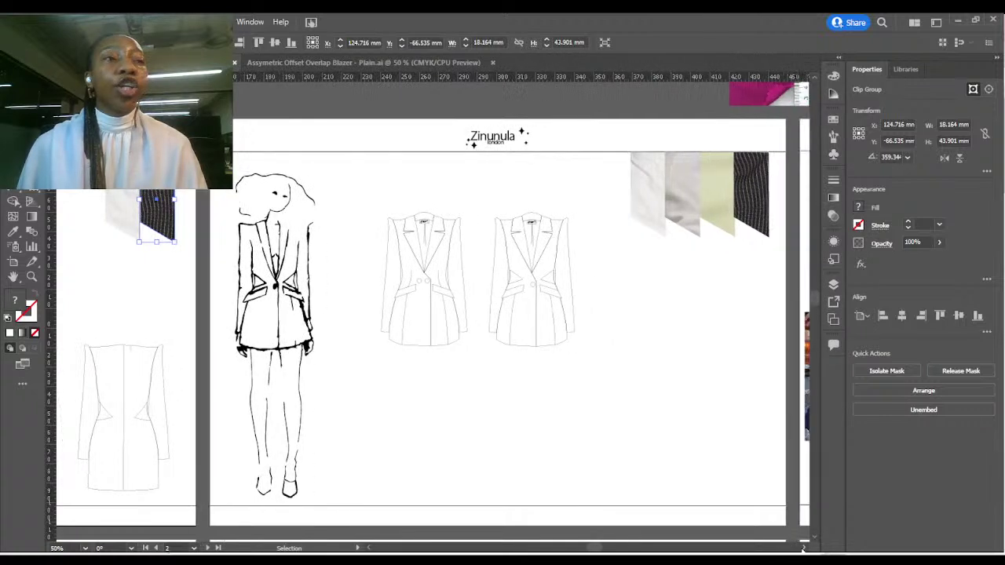
# Select the third artboard's figure sketch, deselect it, and compare the two double-breasted line flats up close.
pyautogui.click(306, 318)
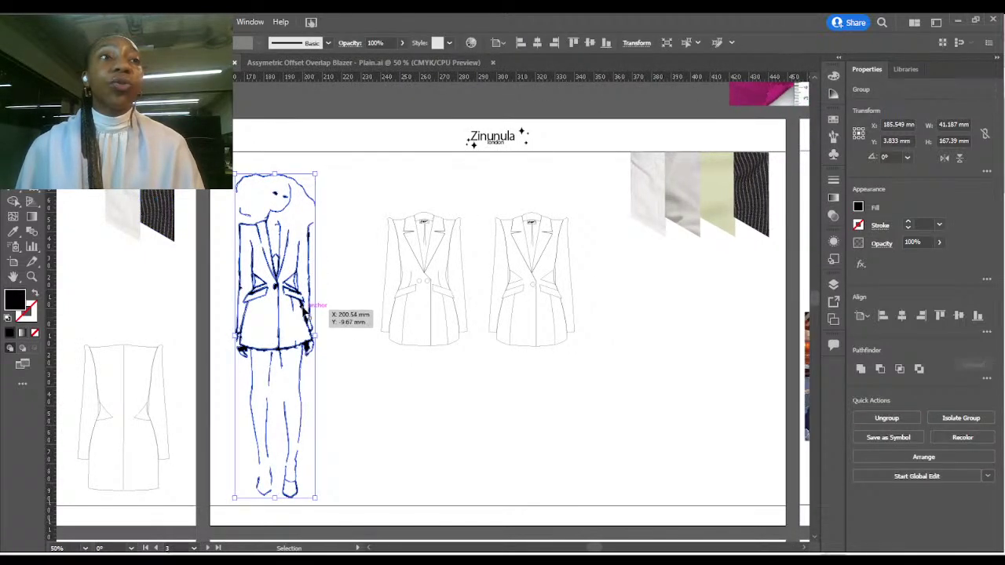
pyautogui.click(338, 374)
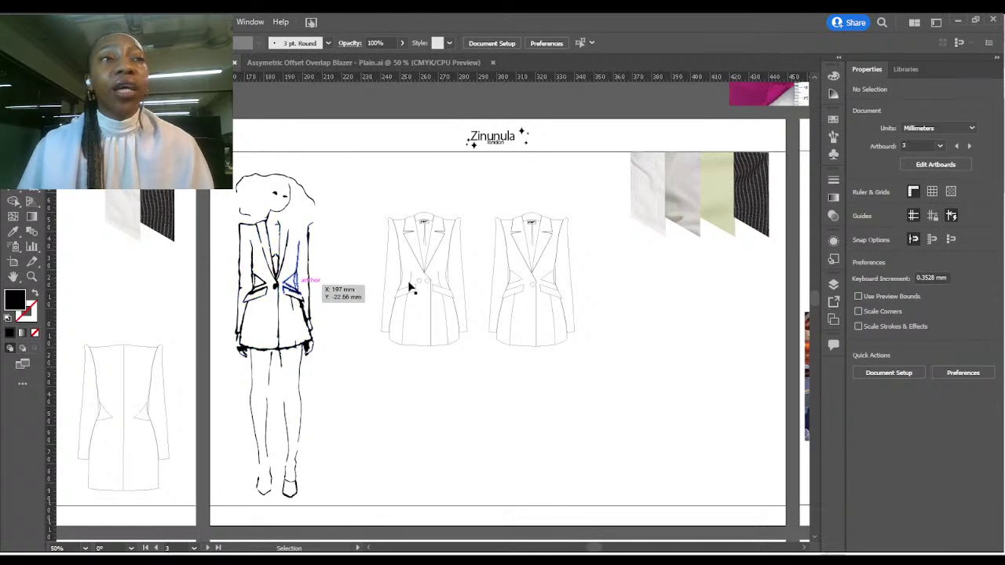
pyautogui.scroll(1, 702, 431)
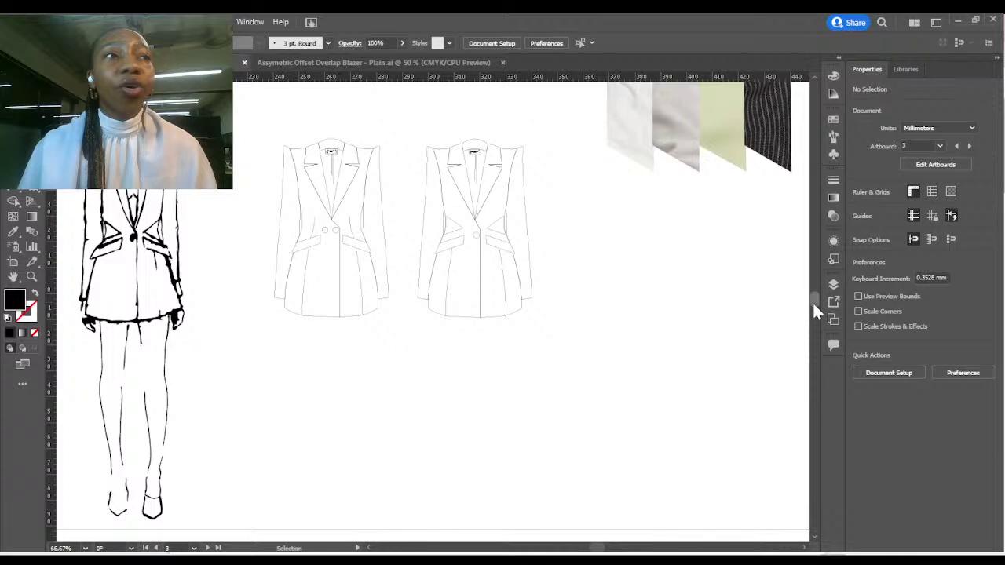
pyautogui.scroll(3, 813, 301)
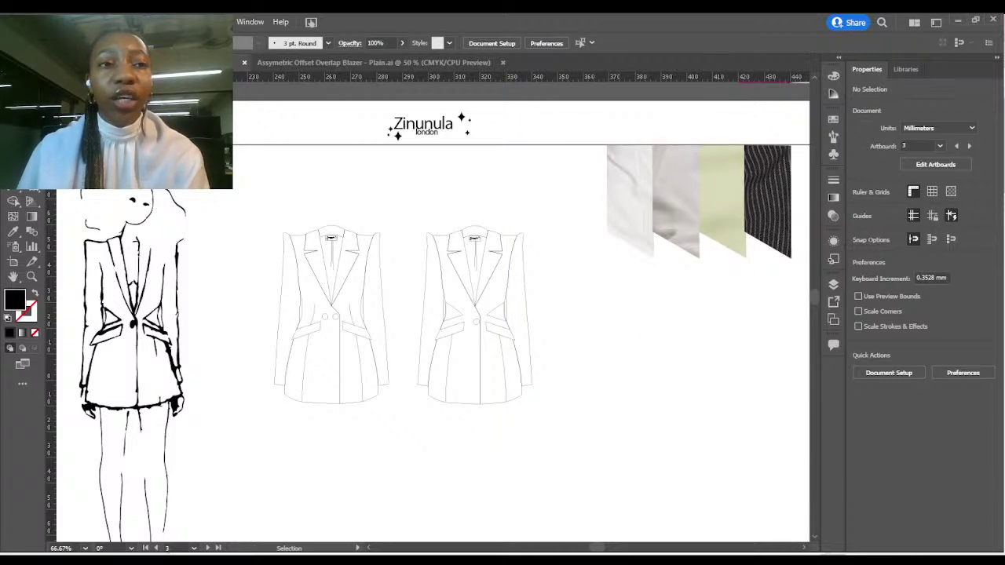
# Find the fourth artboard's street-style coat photo and select it, clearing the selection after viewing.
pyautogui.moveTo(597, 547); pyautogui.dragTo(624, 550)
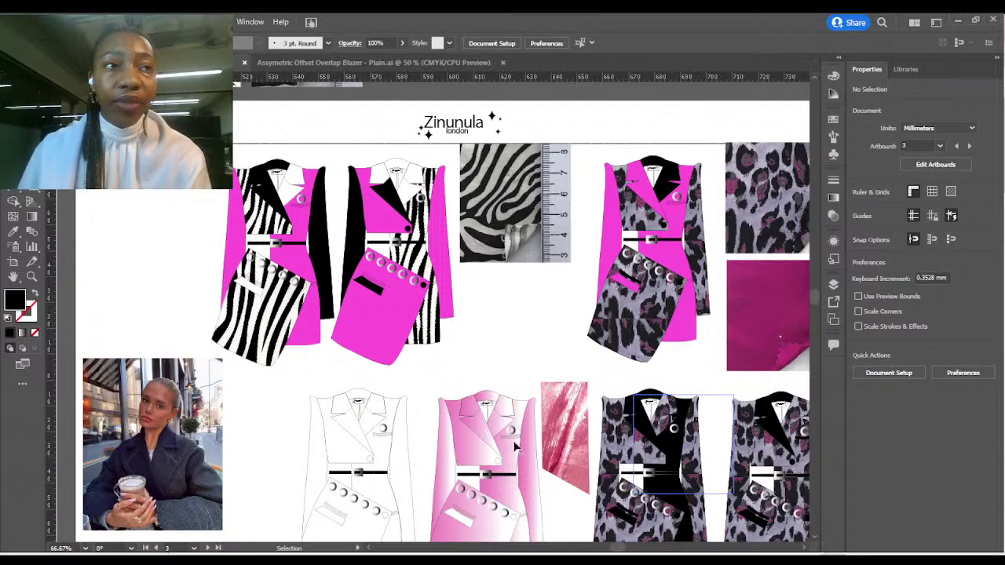
pyautogui.click(167, 471)
pyautogui.click(167, 471)
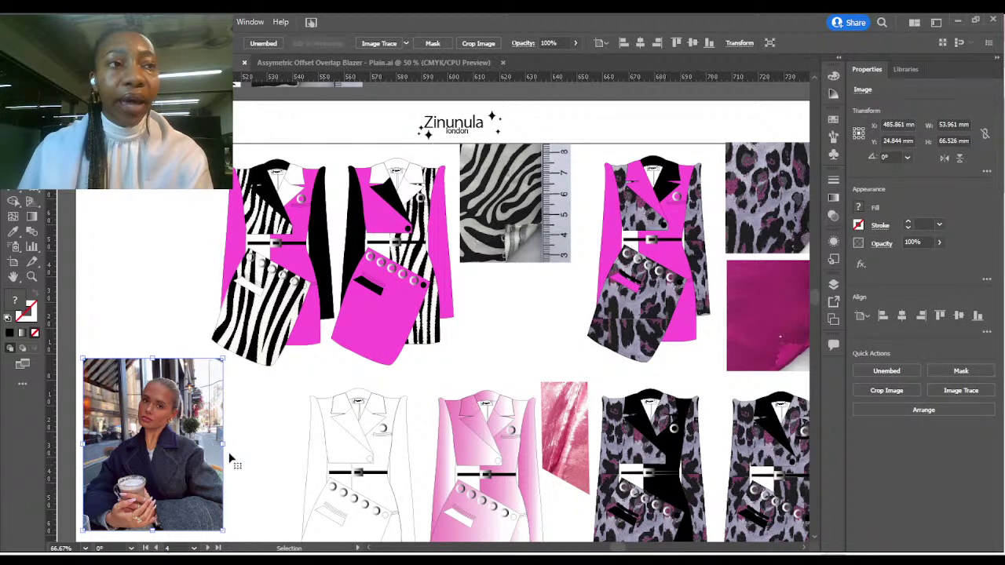
pyautogui.click(268, 446)
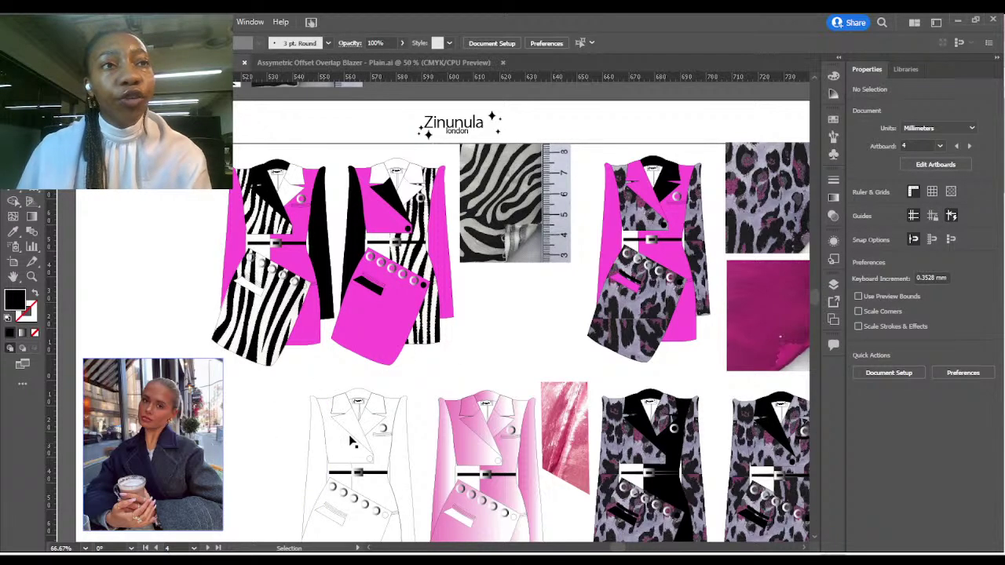
# Examine the fourth artboard's zebra, leopard and magenta blazer colourways, selecting the magenta overlap panel of the second zebra blazer.
pyautogui.scroll(-1, 380, 437)
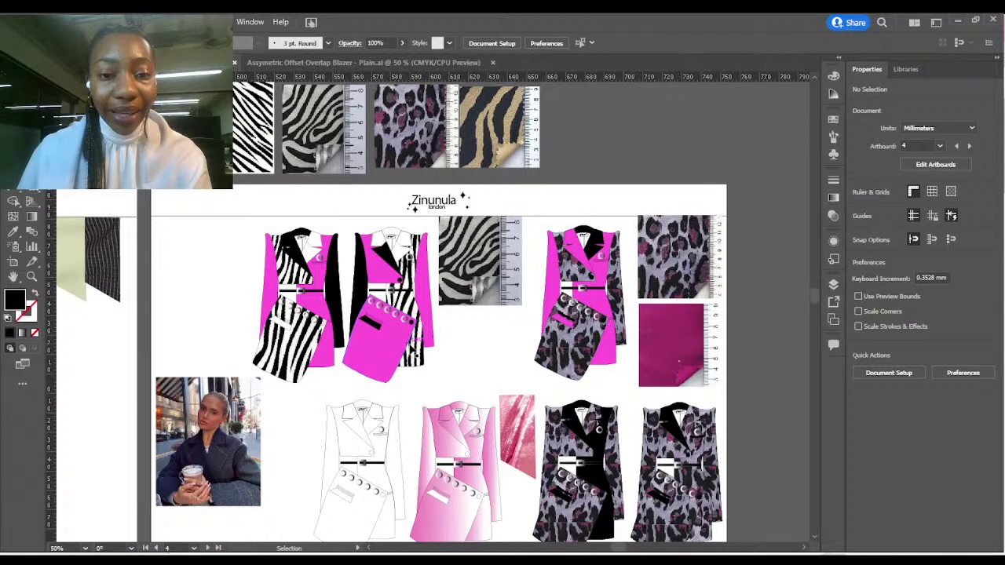
pyautogui.click(415, 352)
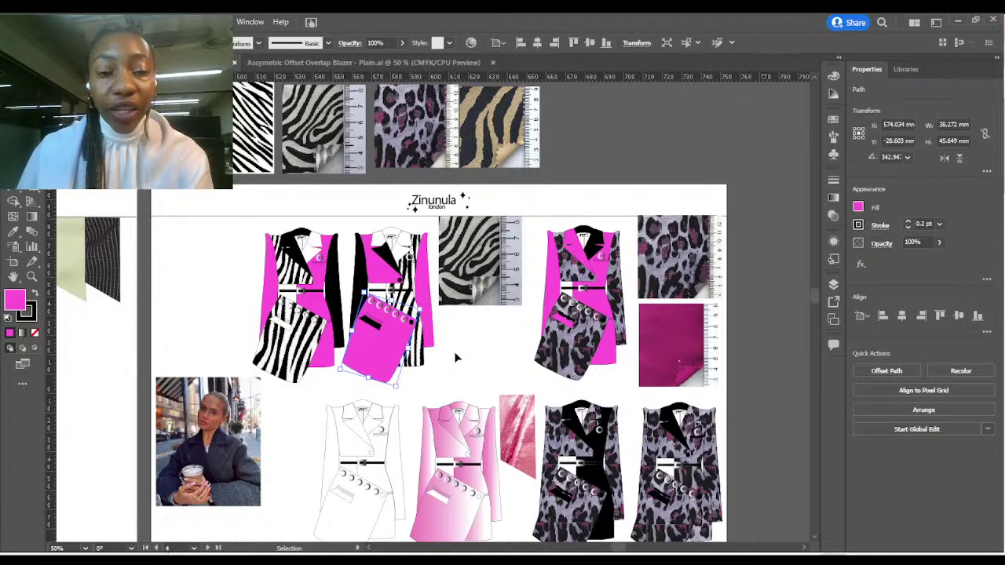
pyautogui.scroll(-1, 454, 355)
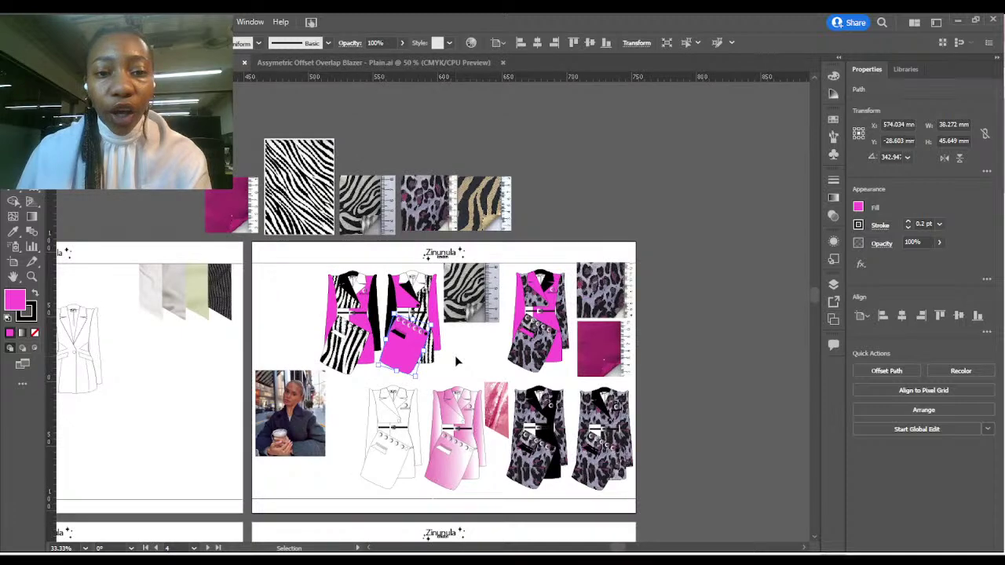
pyautogui.scroll(1, 454, 355)
pyautogui.scroll(1, 455, 359)
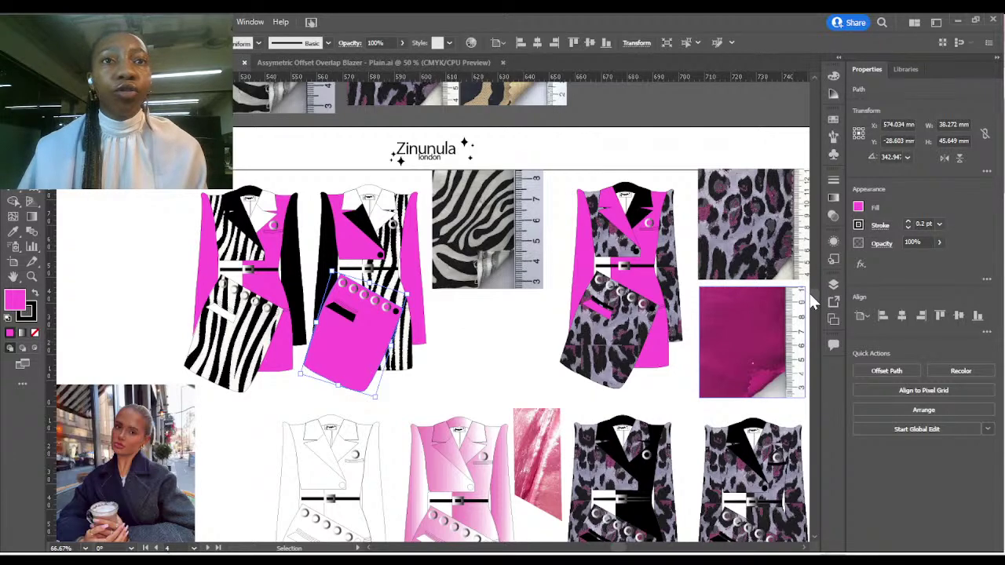
# Browse past the asymmetric line flats and pinstripe blazer artboards to the three photos on the Prototype Sample artboard.
pyautogui.scroll(-10, 814, 294)
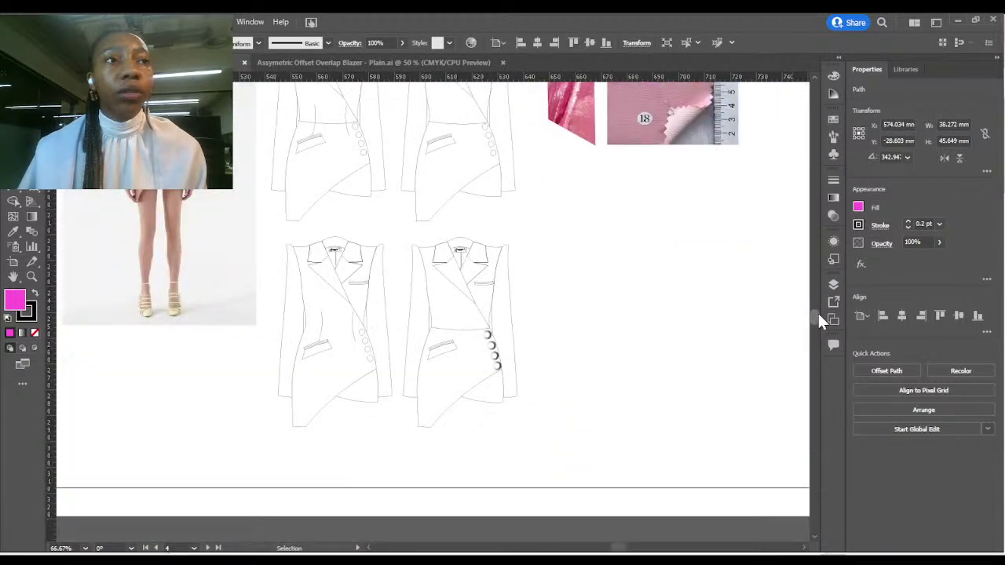
pyautogui.scroll(3, 817, 311)
pyautogui.moveTo(581, 549)
pyautogui.mouseDown()
pyautogui.moveTo(507, 549)
pyautogui.moveTo(561, 548)
pyautogui.mouseUp()
pyautogui.scroll(-1, 592, 463)
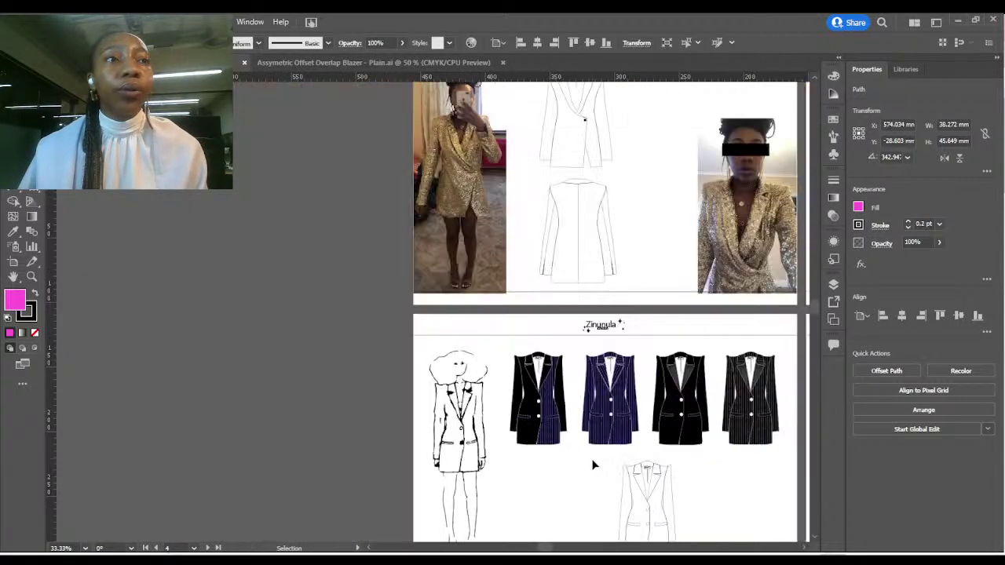
pyautogui.moveTo(815, 302); pyautogui.dragTo(814, 339)
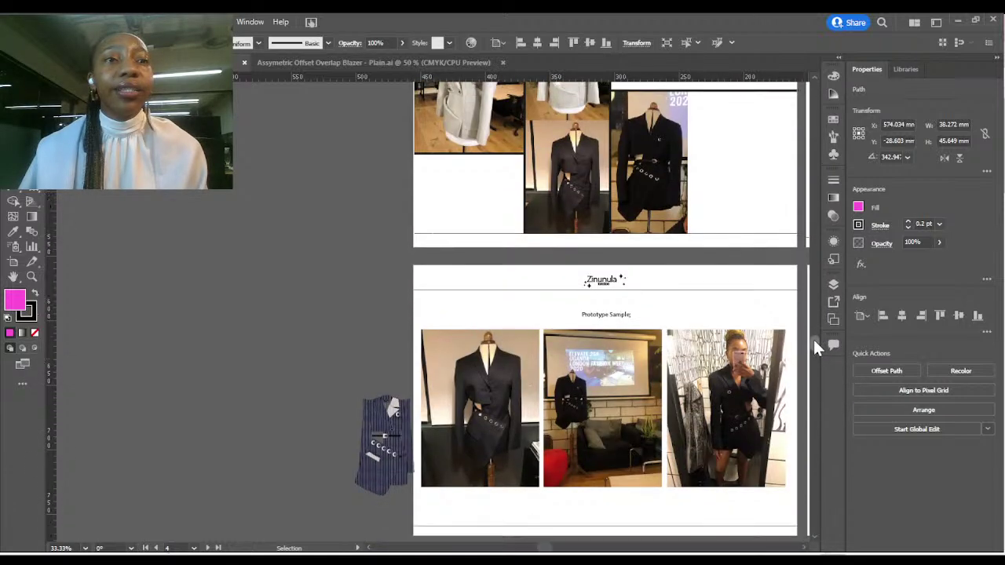
pyautogui.scroll(1, 740, 487)
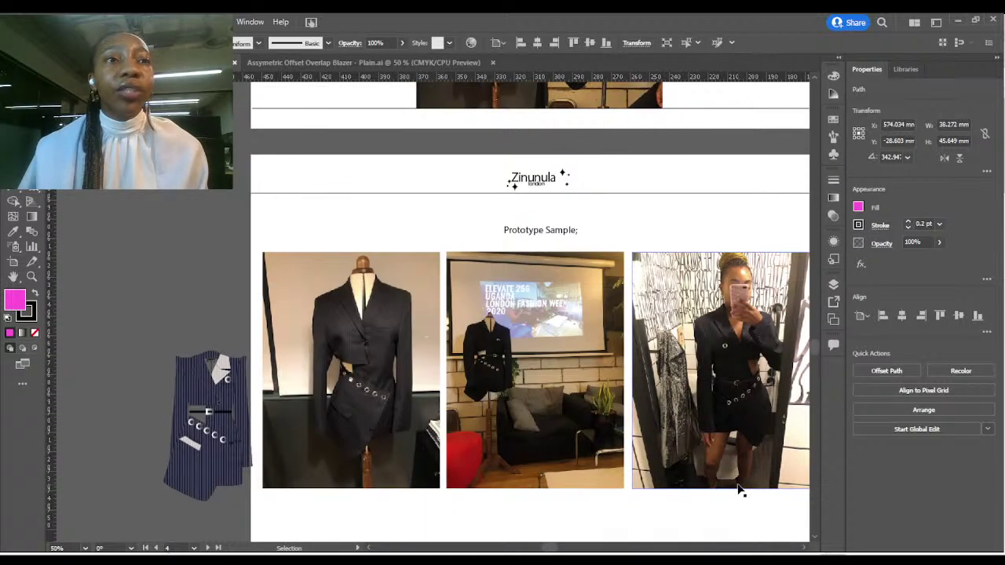
pyautogui.scroll(1, 740, 490)
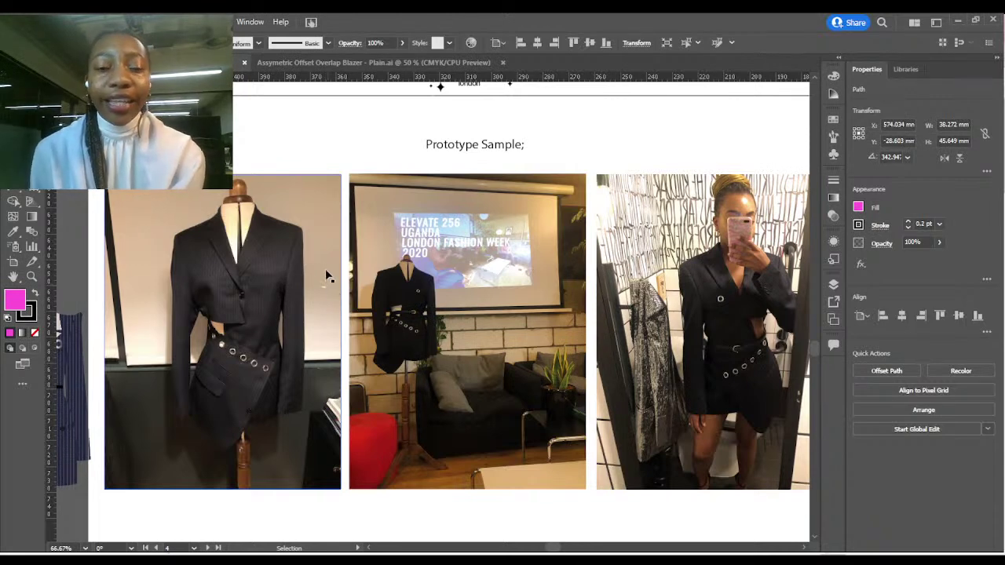
# Inspect the belted blazer in the London Fashion Week prototype photo up close, along with the pinstripe flat beside the artboard.
pyautogui.click(398, 291)
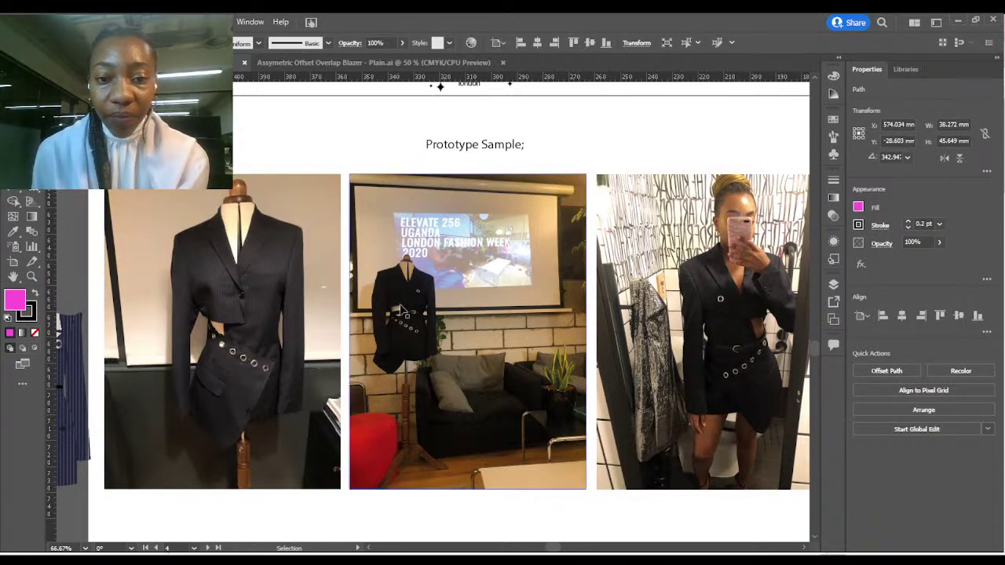
pyautogui.scroll(2, 437, 295)
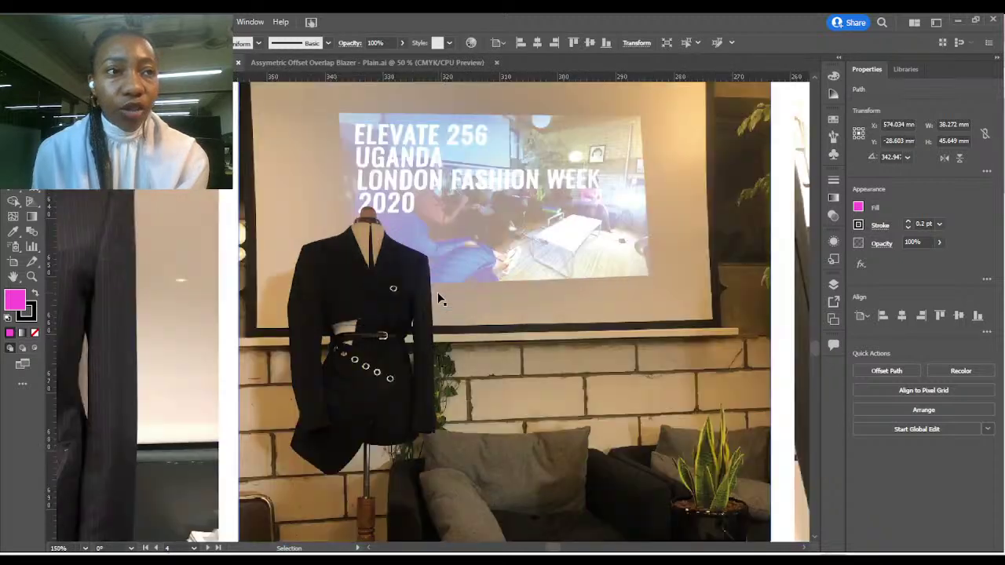
pyautogui.scroll(1, 439, 297)
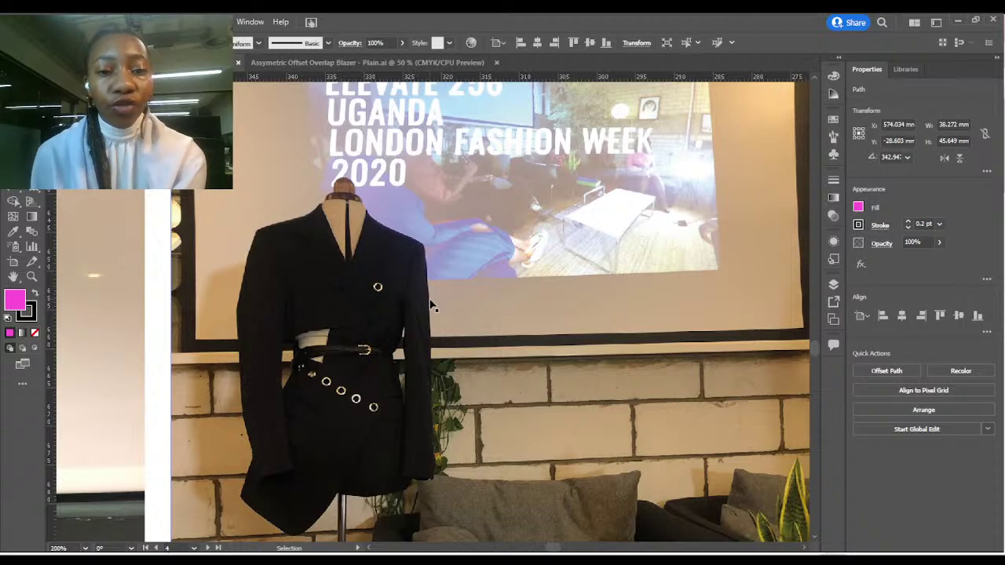
pyautogui.scroll(-2, 431, 305)
pyautogui.scroll(-1, 432, 305)
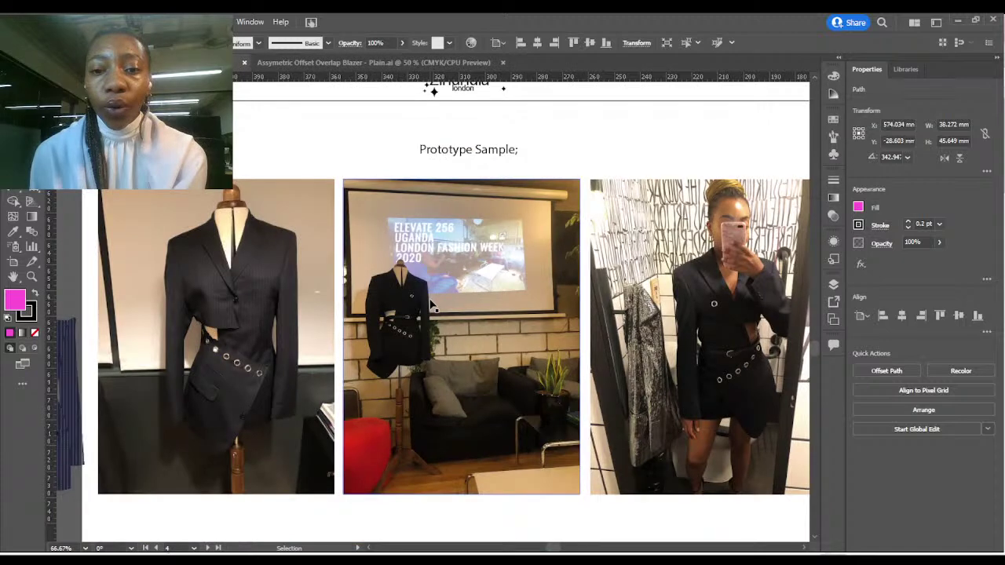
pyautogui.scroll(-1, 431, 307)
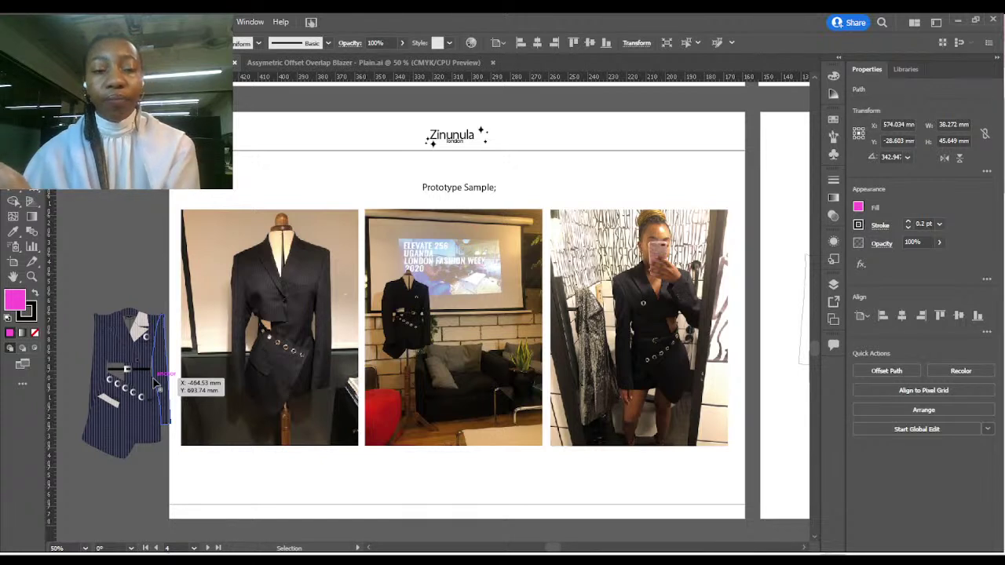
pyautogui.moveTo(155, 383); pyautogui.dragTo(156, 384)
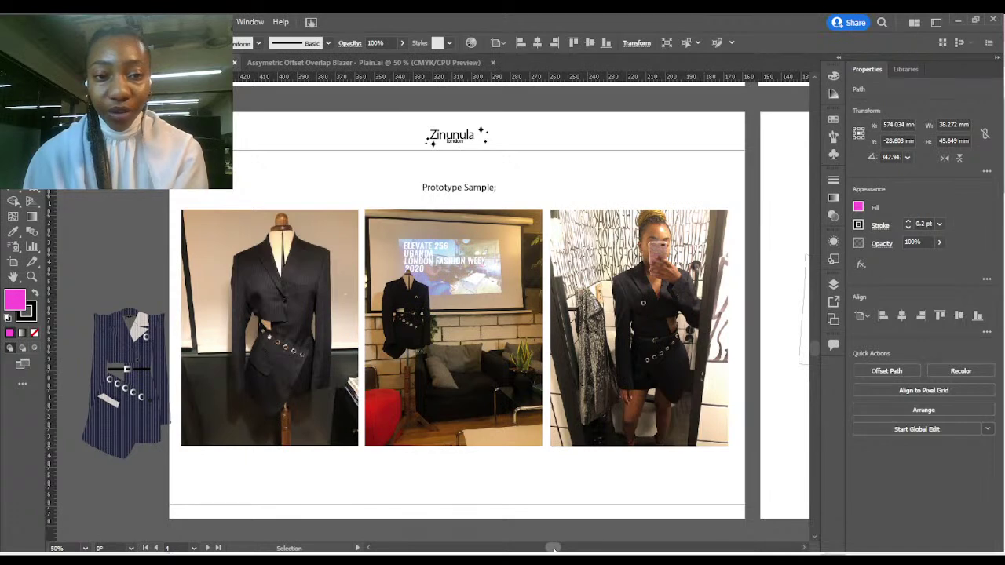
# Review the cut-out and asymmetric line flats, then the shawl-collar and zebra colourways, back to the fourth artboard's coat photo.
pyautogui.moveTo(553, 548); pyautogui.dragTo(576, 550)
pyautogui.scroll(3, 707, 369)
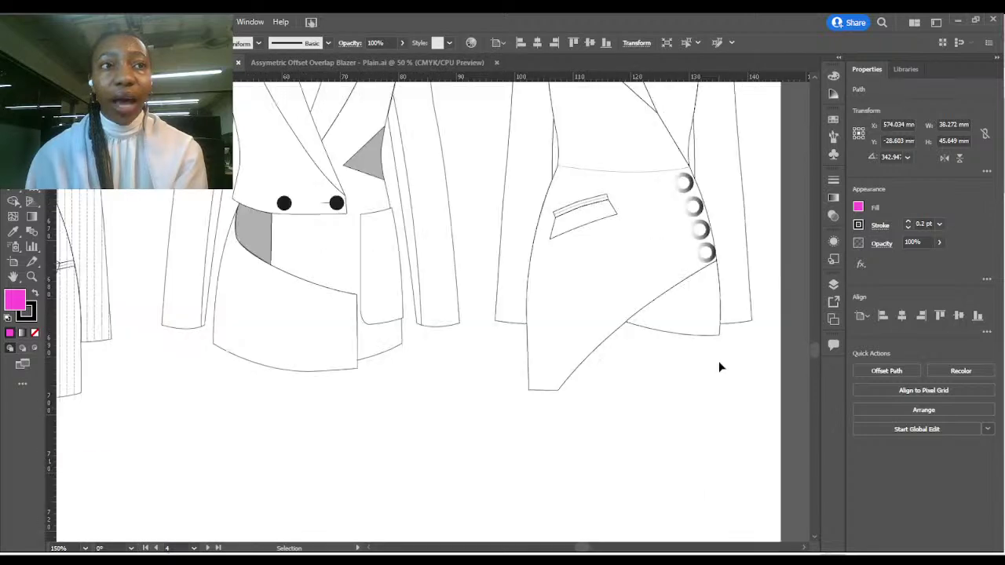
pyautogui.scroll(-2, 785, 357)
pyautogui.moveTo(813, 348); pyautogui.dragTo(807, 310)
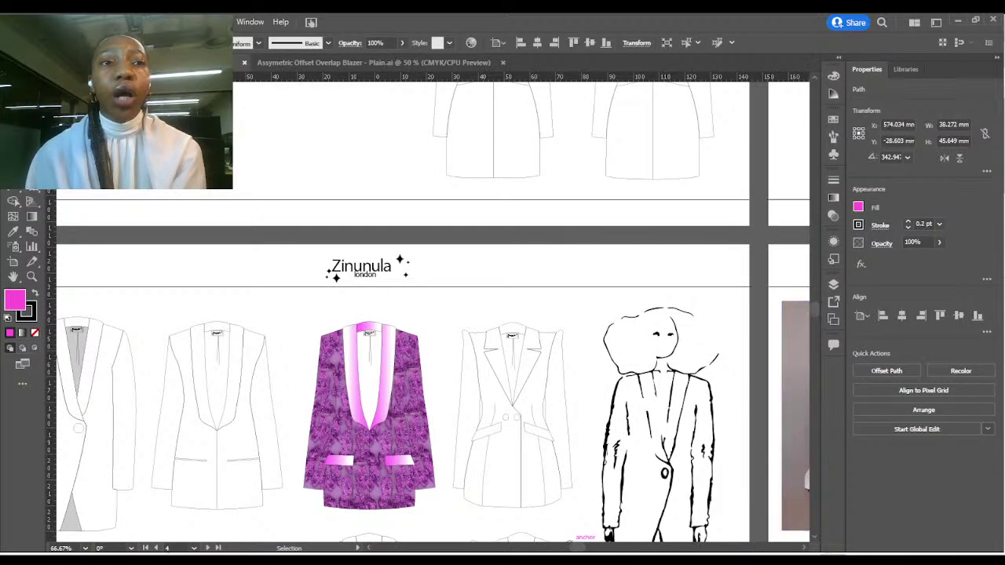
pyautogui.moveTo(580, 549); pyautogui.dragTo(606, 549)
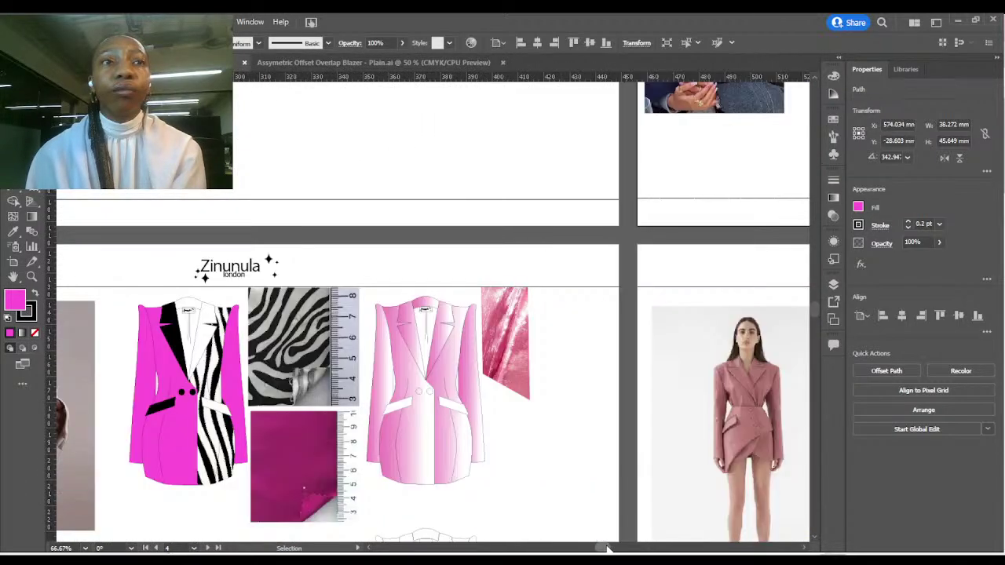
pyautogui.moveTo(814, 306); pyautogui.dragTo(812, 293)
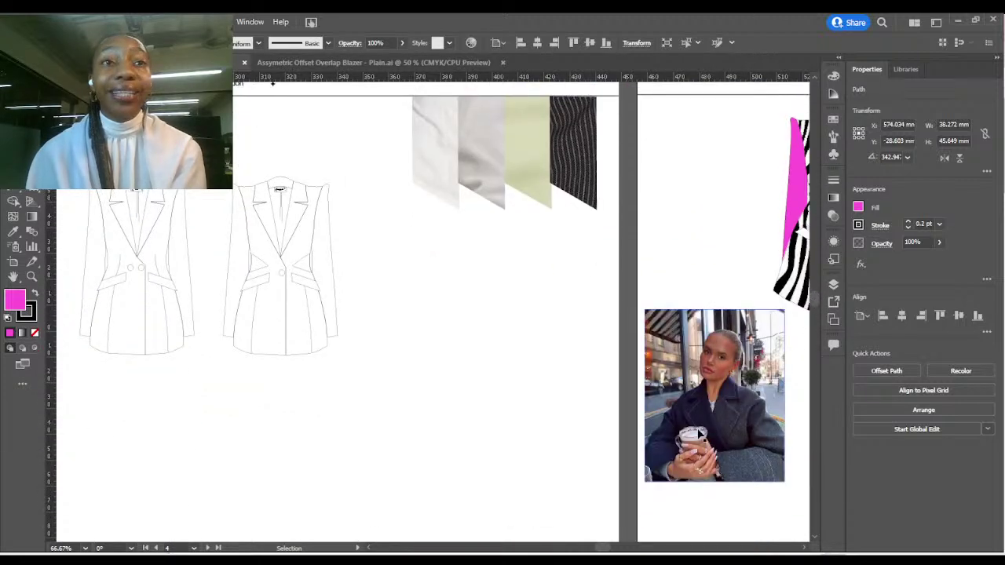
# Review the fourth artboard's zebra, leopard and magenta blazer colourways, selecting the grey zebra fabric swatch above the artboard.
pyautogui.hotkey('ctrl', '-')
pyautogui.moveTo(599, 549); pyautogui.dragTo(621, 550)
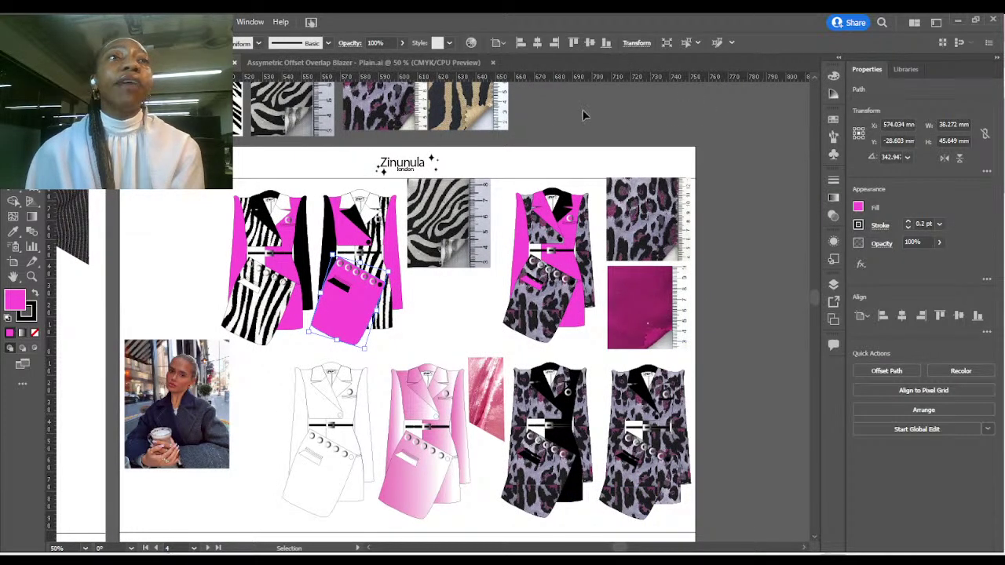
pyautogui.click(417, 116)
pyautogui.click(310, 120)
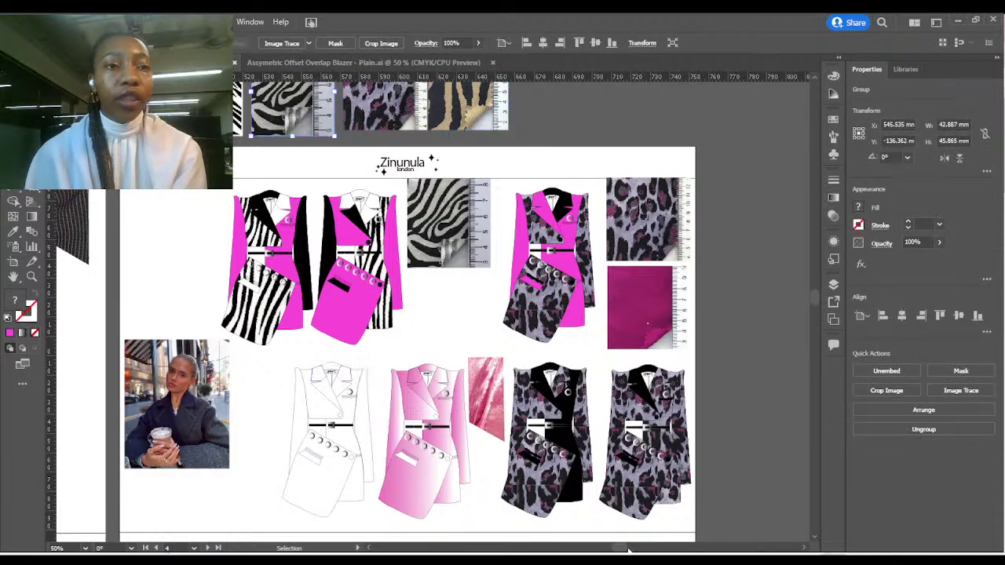
pyautogui.hscroll(-5, 621, 547)
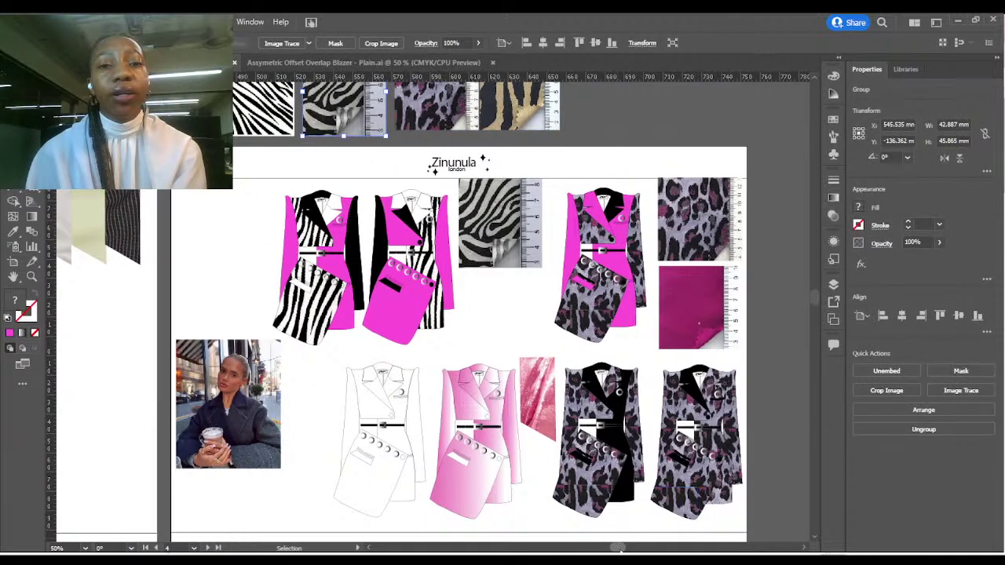
pyautogui.hscroll(-2, 617, 550)
pyautogui.hscroll(3, 615, 549)
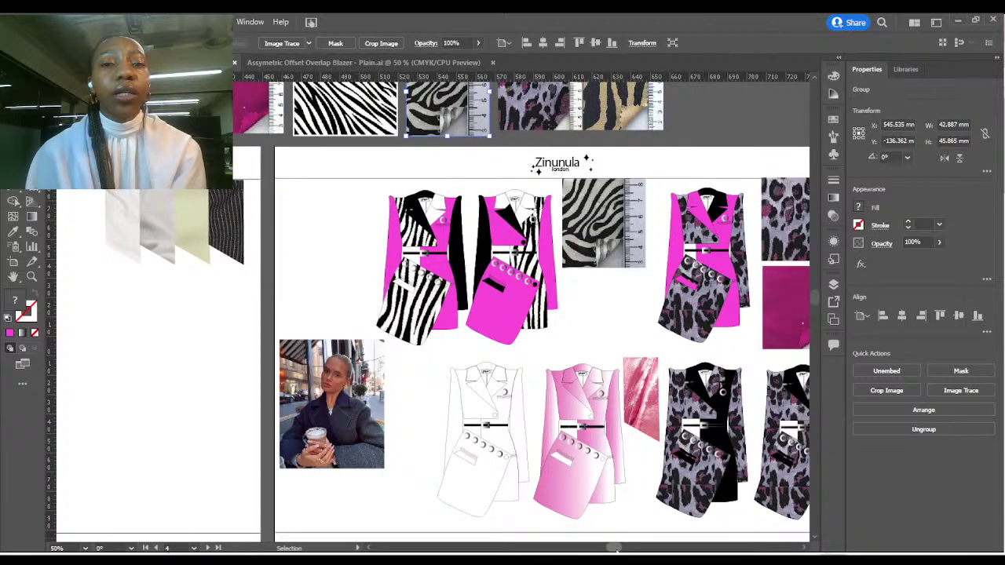
pyautogui.hscroll(5, 616, 550)
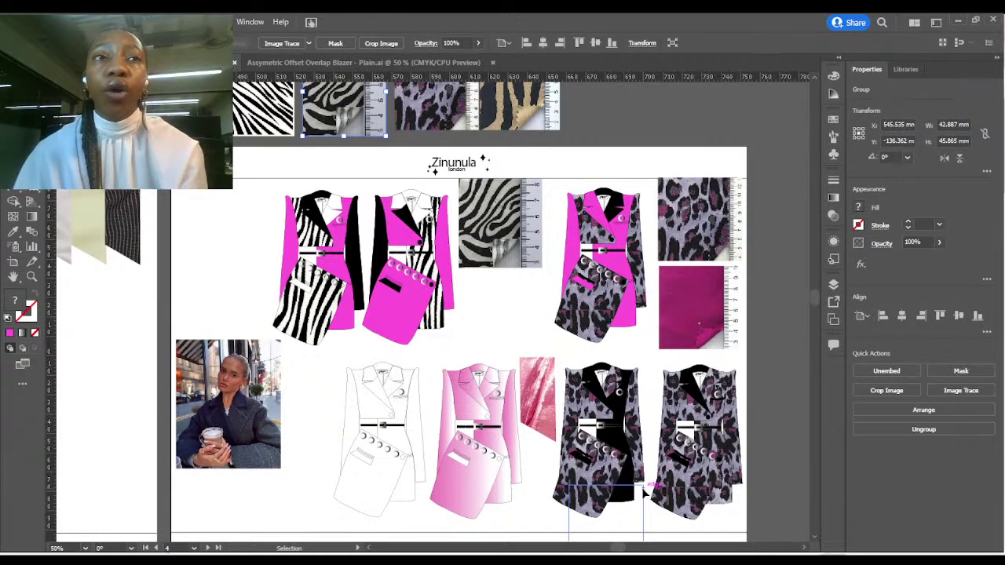
pyautogui.moveTo(645, 491); pyautogui.dragTo(642, 481)
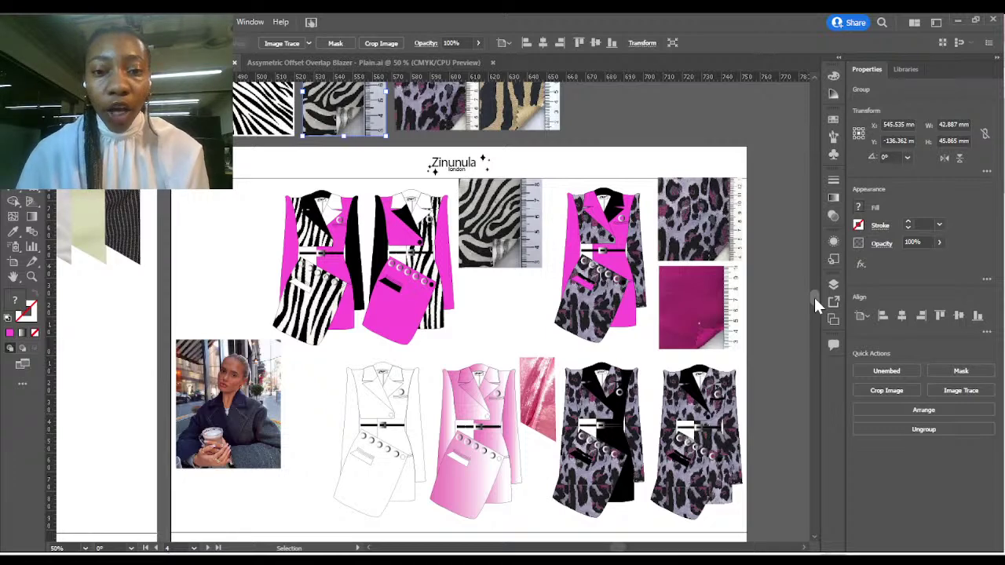
pyautogui.scroll(-3, 815, 299)
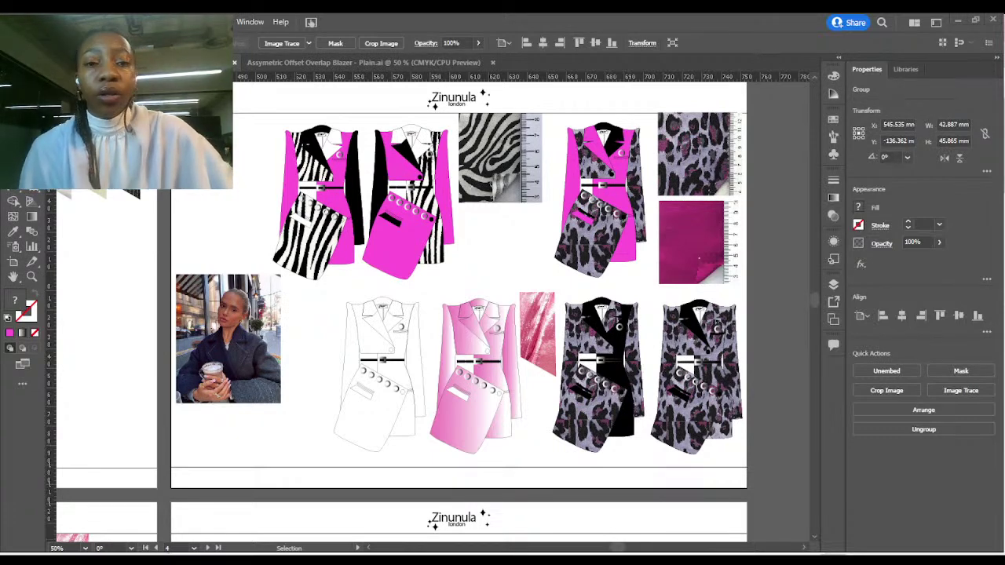
# Examine the asymmetric-hem blazer flats beside the pink suit photo up close, selecting the front body outline of the first flat.
pyautogui.moveTo(815, 297); pyautogui.dragTo(815, 314)
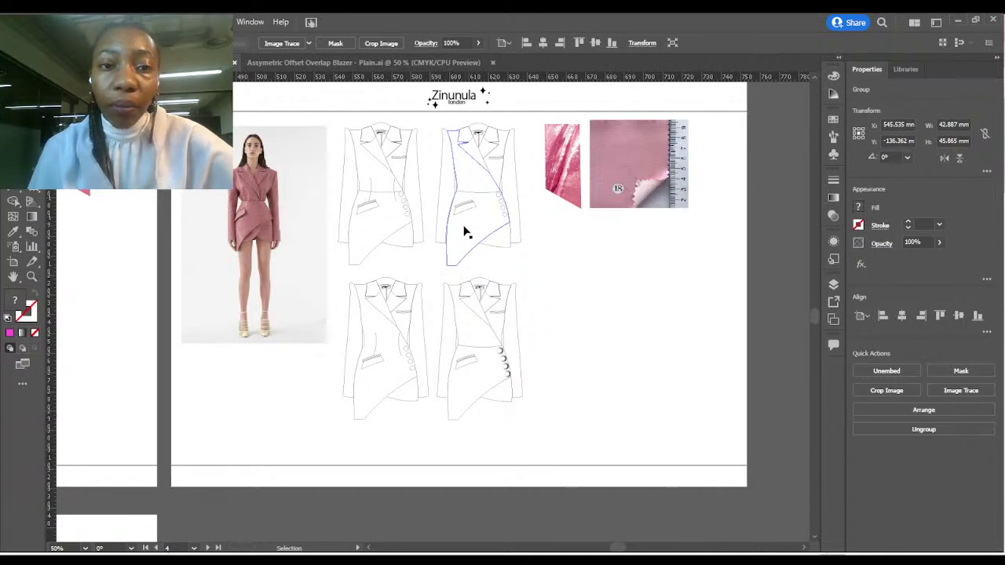
pyautogui.scroll(2, 464, 233)
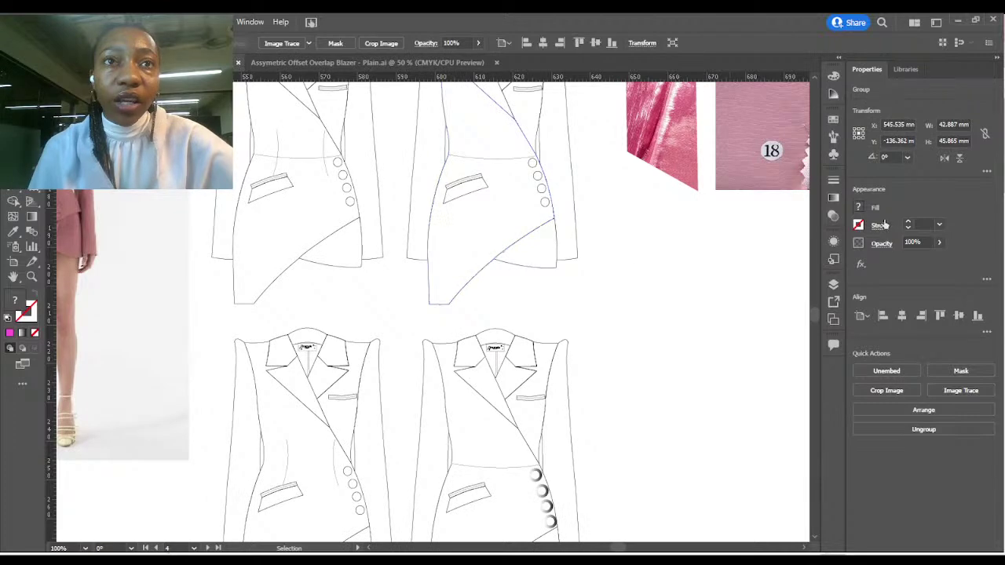
pyautogui.scroll(3, 813, 306)
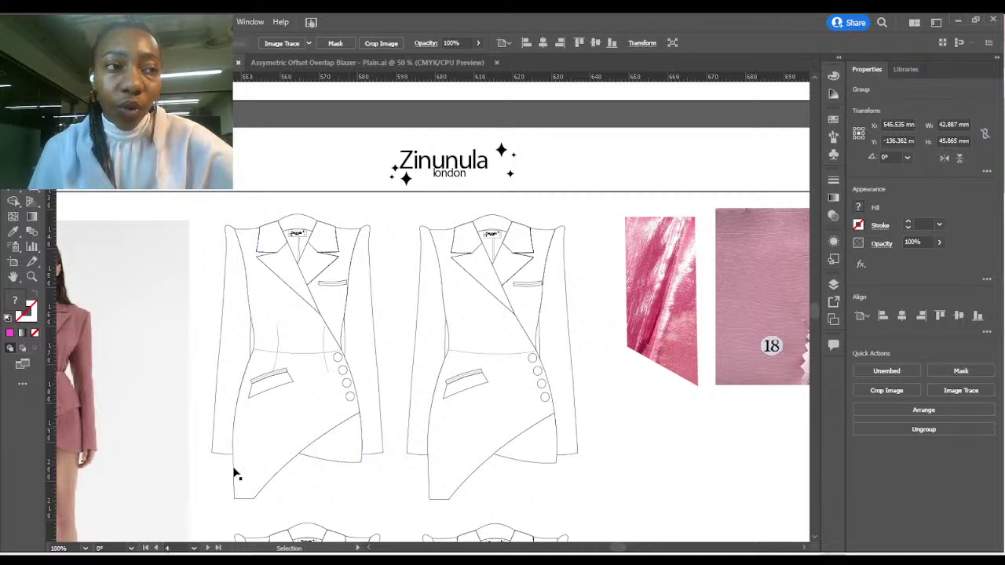
pyautogui.click(369, 548)
pyautogui.click(369, 548)
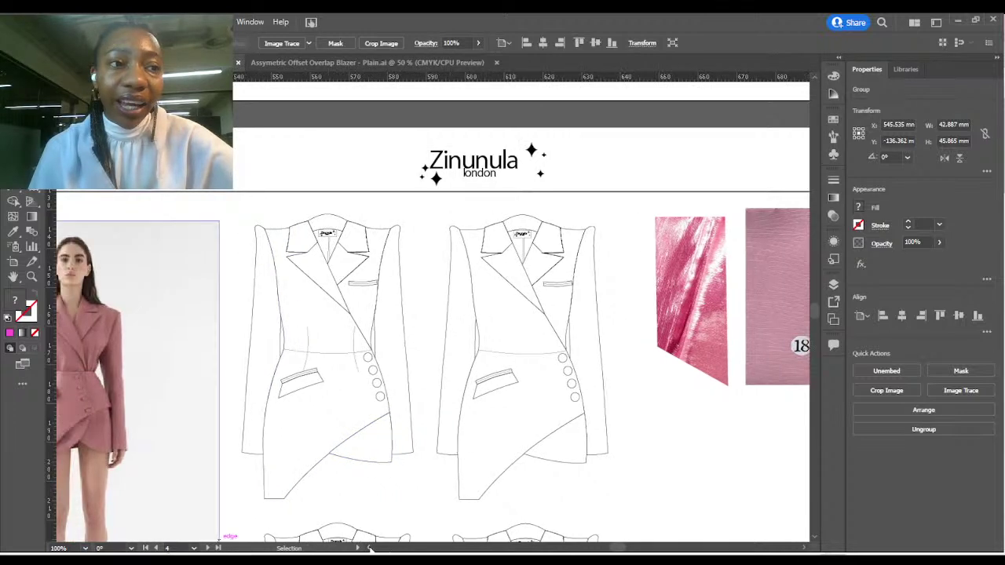
pyautogui.hscroll(-5, 370, 548)
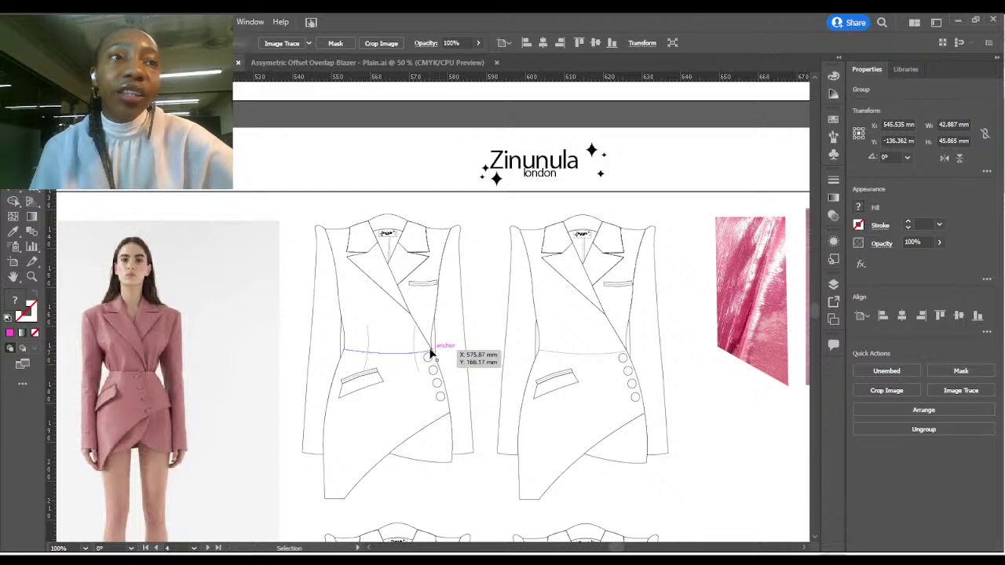
pyautogui.click(373, 475)
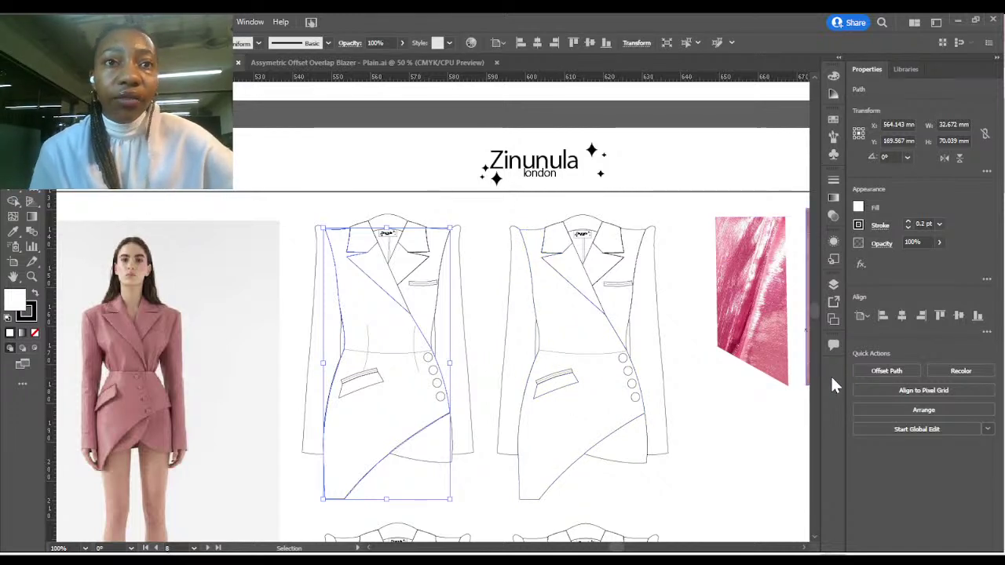
# Inspect the lower pair of asymmetric-hem flats, comparing their waist seams, darts and button details.
pyautogui.scroll(-10, 813, 305)
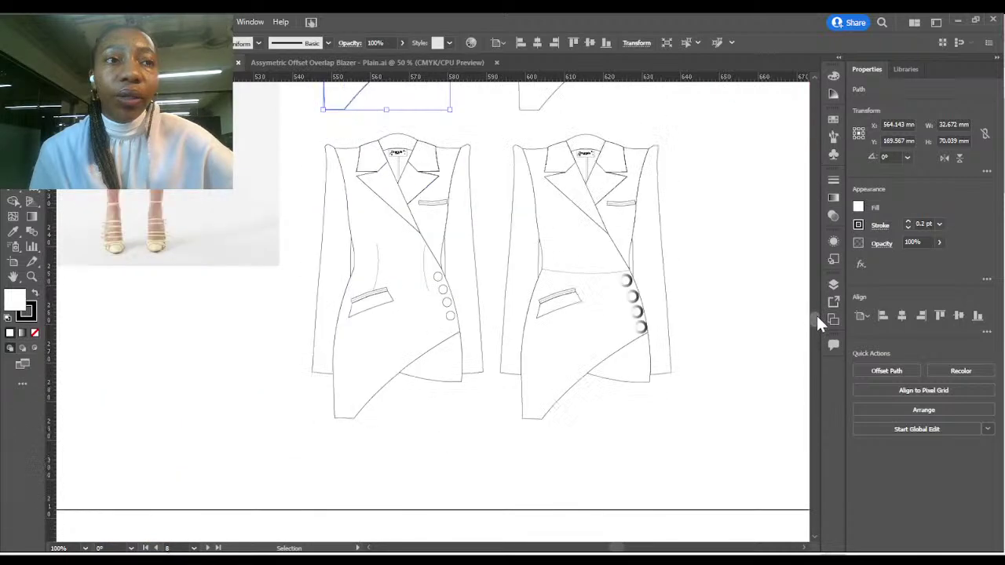
pyautogui.scroll(2, 816, 313)
pyautogui.scroll(2, 816, 314)
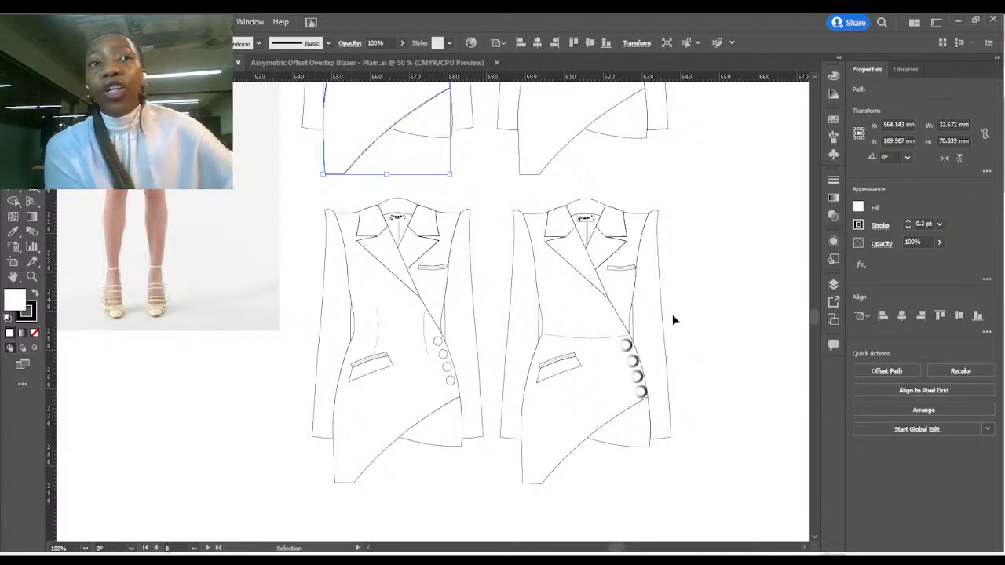
pyautogui.scroll(1, 674, 317)
pyautogui.scroll(-3, 674, 317)
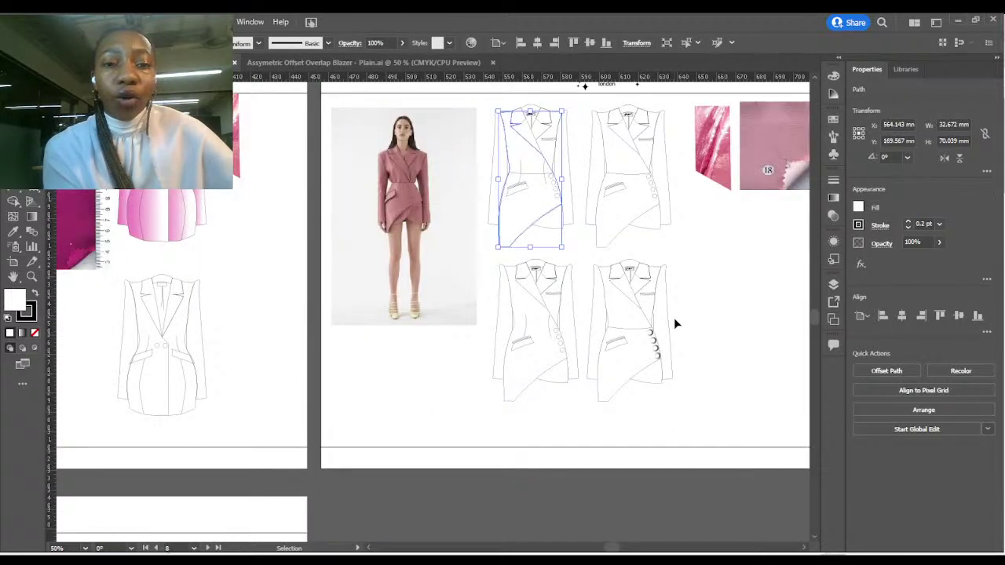
# Compare the white blazer photo with the zebra-and-magenta and pink gradient colourways on its artboard.
pyautogui.moveTo(616, 550); pyautogui.dragTo(597, 549)
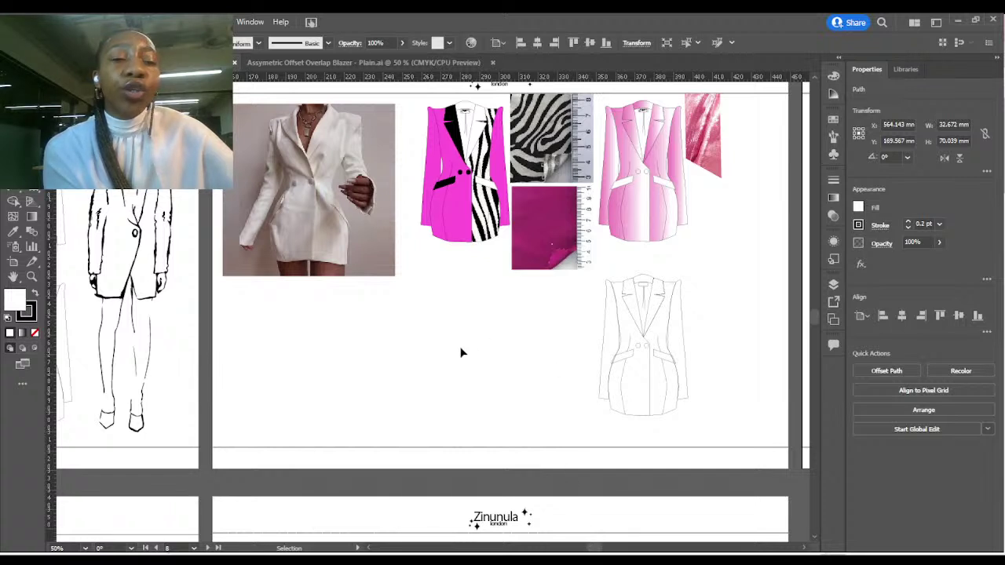
pyautogui.click(330, 219)
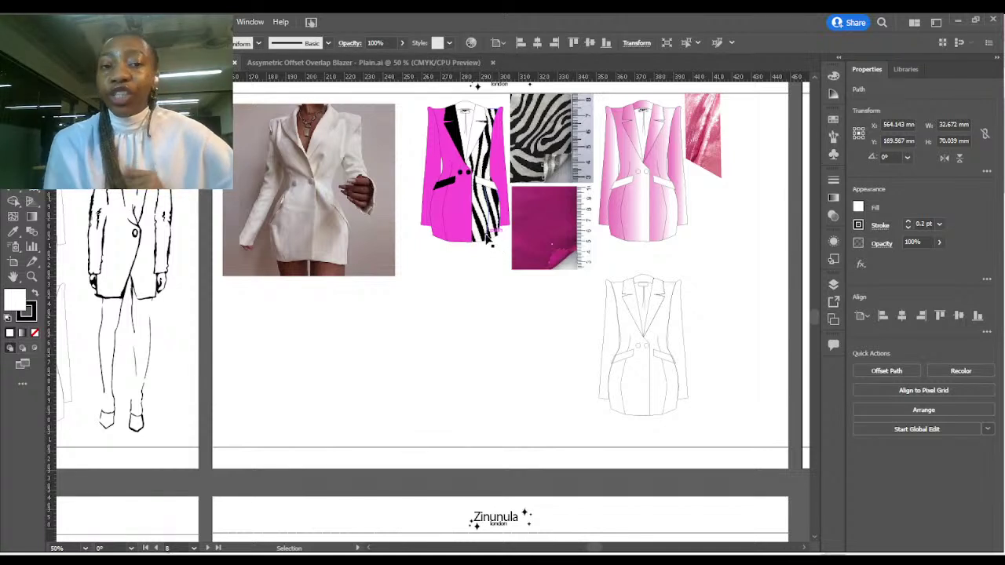
pyautogui.moveTo(488, 240); pyautogui.dragTo(470, 237)
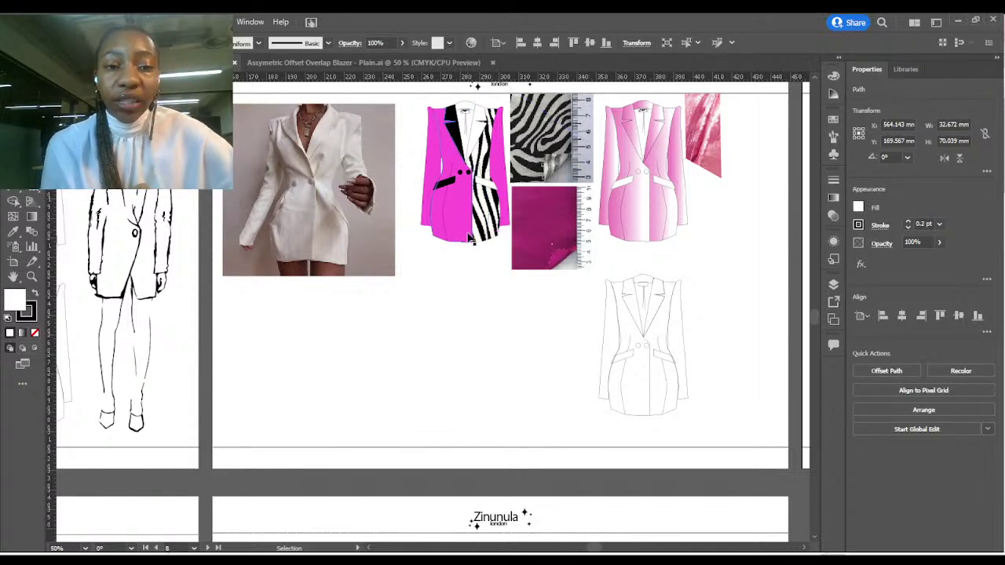
# Study the shawl-collar blazer artboard, selecting the figure sketch, the grey-vent flat and the whole double-breasted flat with angled pockets.
pyautogui.moveTo(597, 549); pyautogui.dragTo(571, 548)
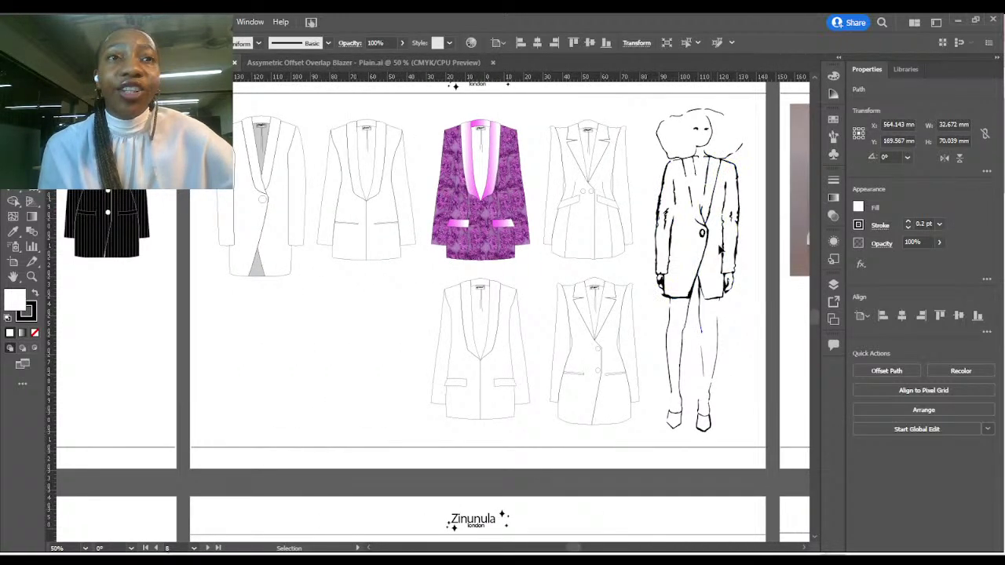
pyautogui.click(740, 218)
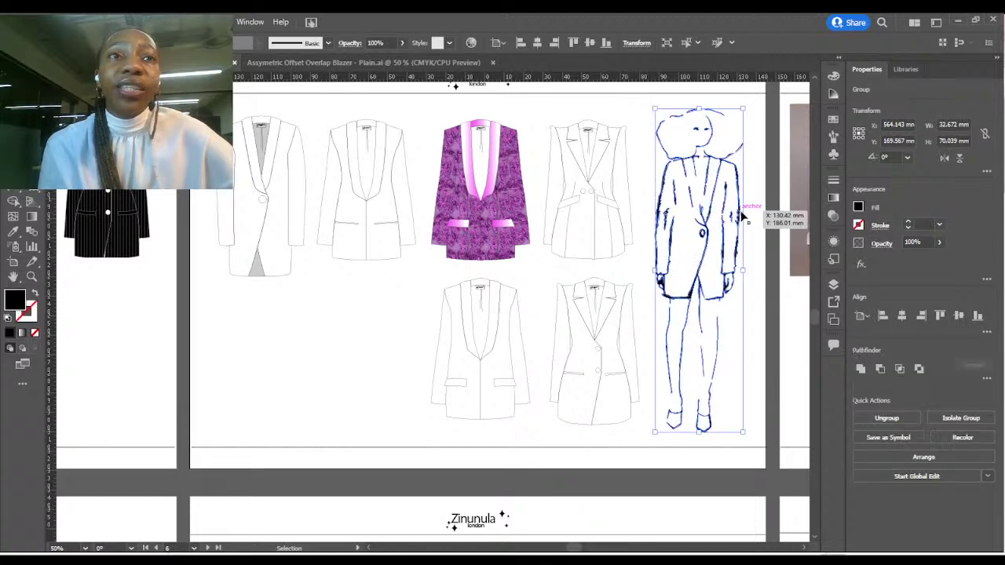
pyautogui.click(756, 370)
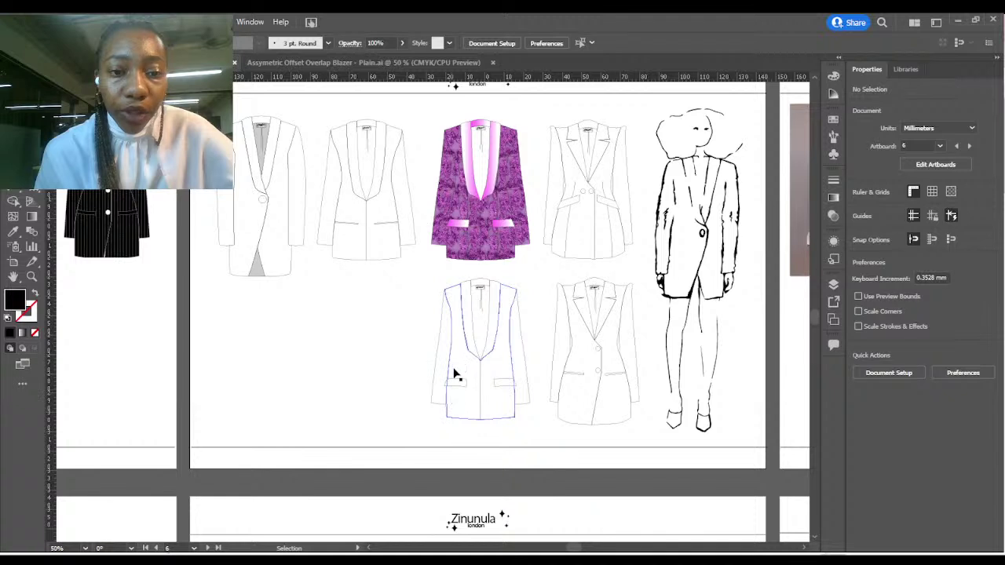
pyautogui.click(232, 250)
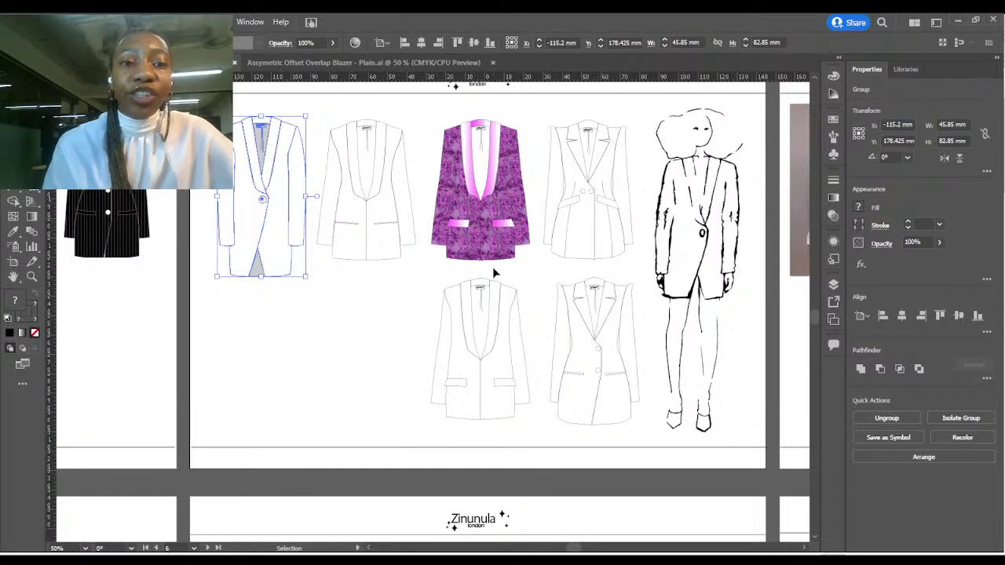
pyautogui.click(369, 321)
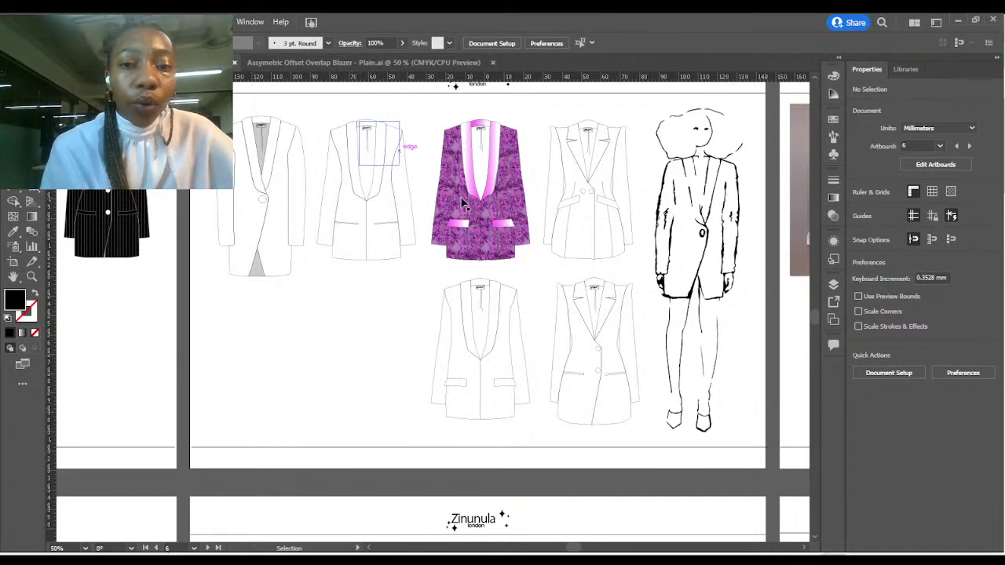
pyautogui.click(605, 194)
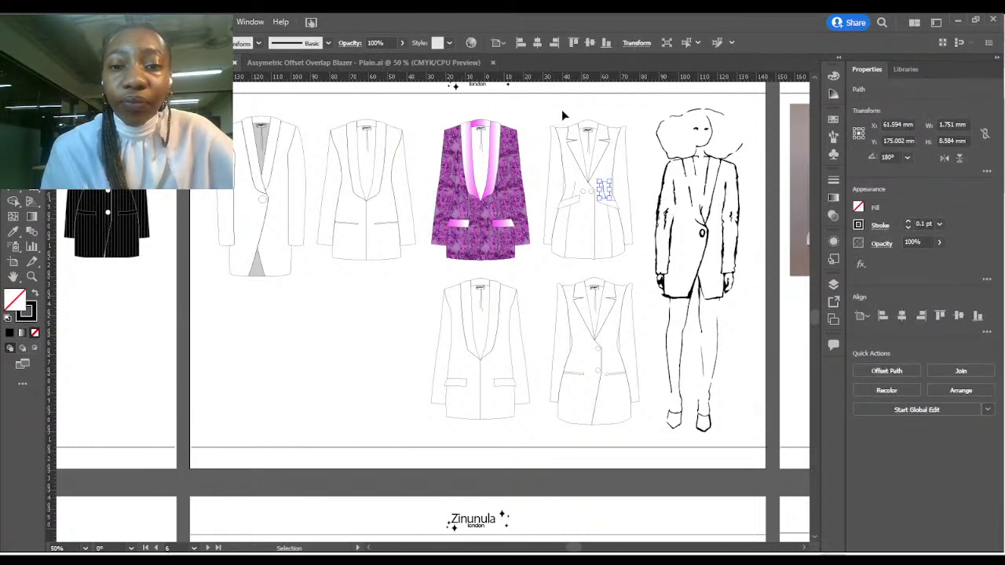
pyautogui.moveTo(542, 108); pyautogui.dragTo(637, 269)
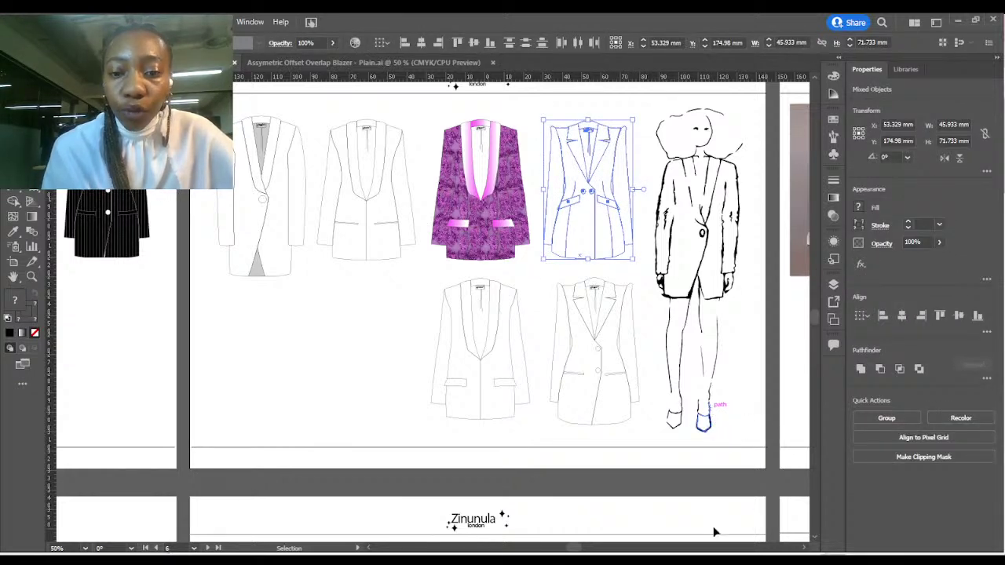
# Relate the double-breasted flat to its reference by selecting the white blazer photo on the neighbouring artboard.
pyautogui.hscroll(5, 801, 547)
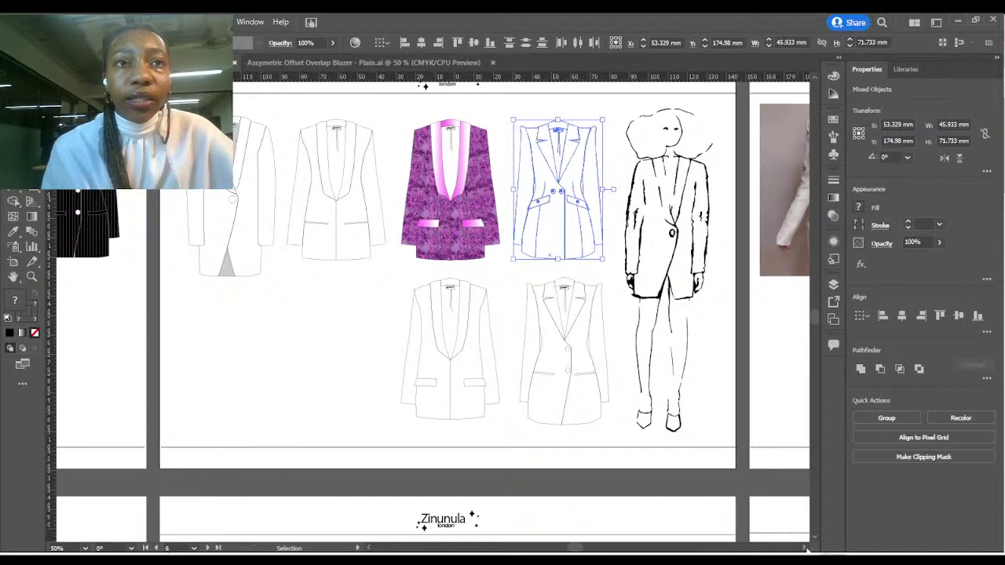
pyautogui.hscroll(1, 801, 547)
pyautogui.click(738, 200)
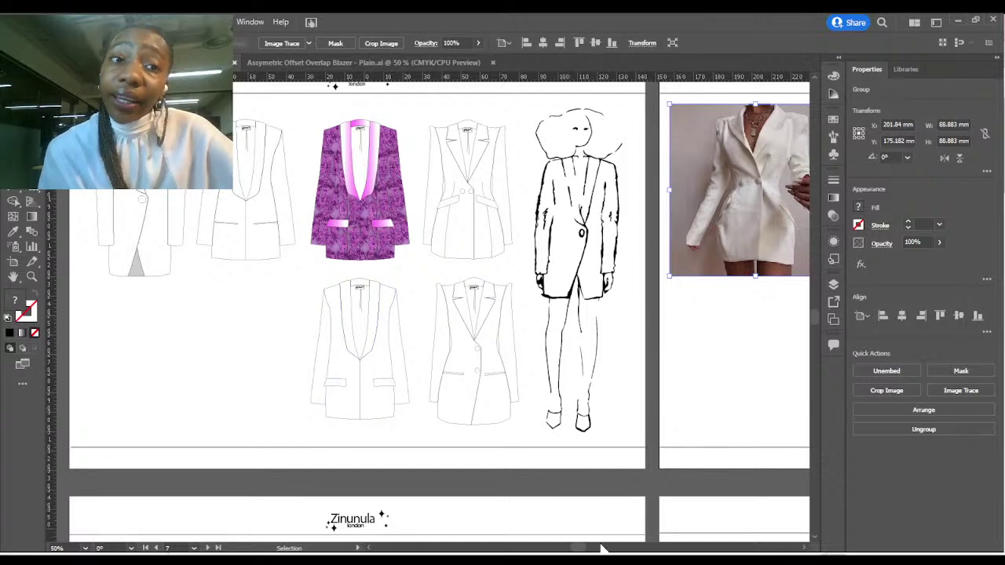
# Review the black and navy pinstripe blazer artboard, selecting the figure sketch beside the colourways and clearing the selection.
pyautogui.moveTo(577, 549); pyautogui.dragTo(567, 550)
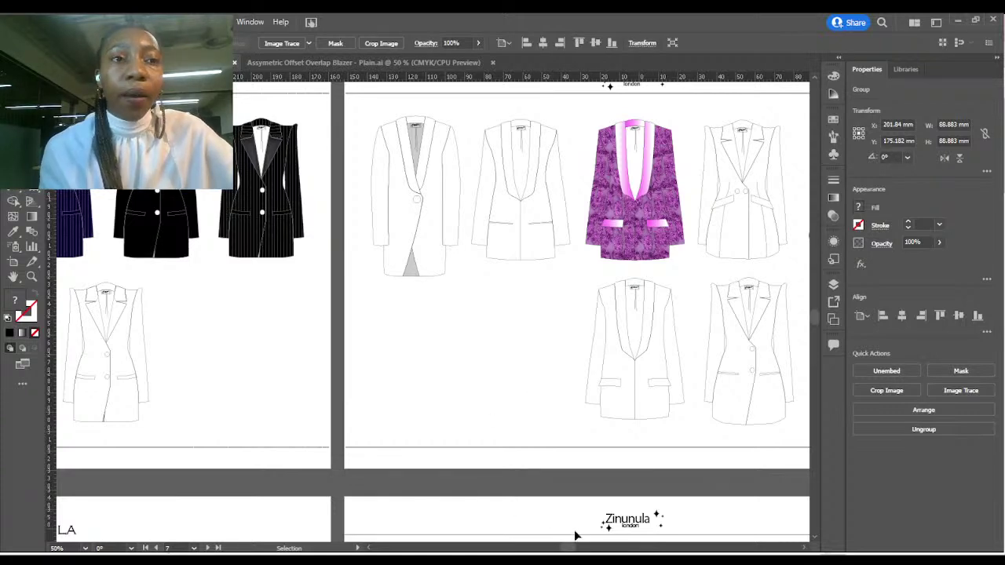
pyautogui.moveTo(566, 549); pyautogui.dragTo(553, 549)
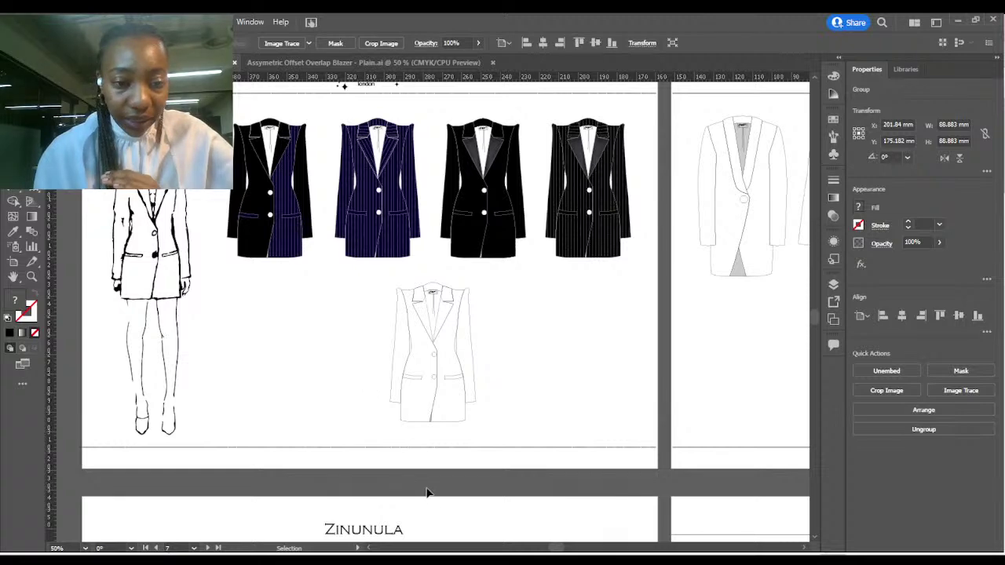
pyautogui.moveTo(556, 548); pyautogui.dragTo(552, 550)
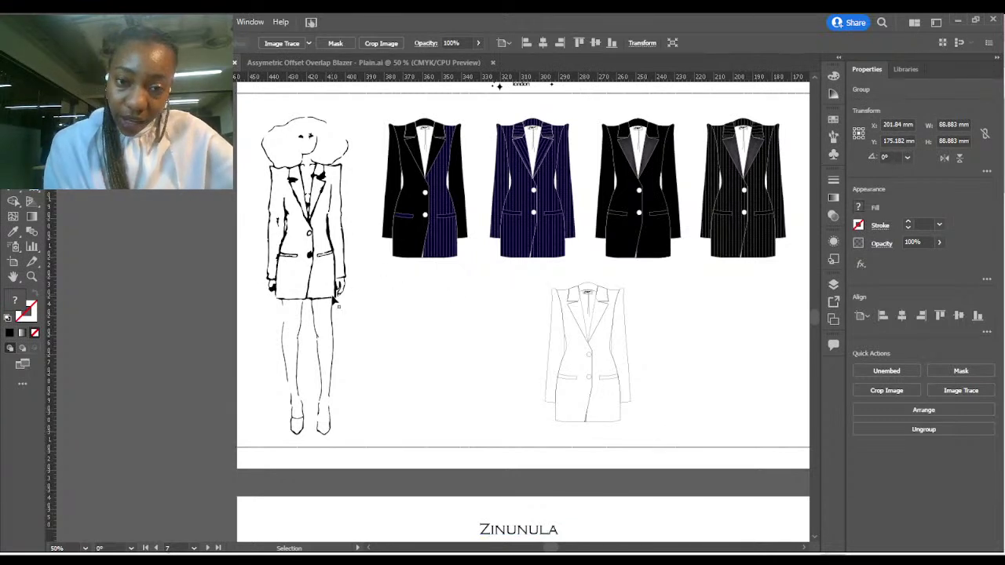
pyautogui.click(340, 299)
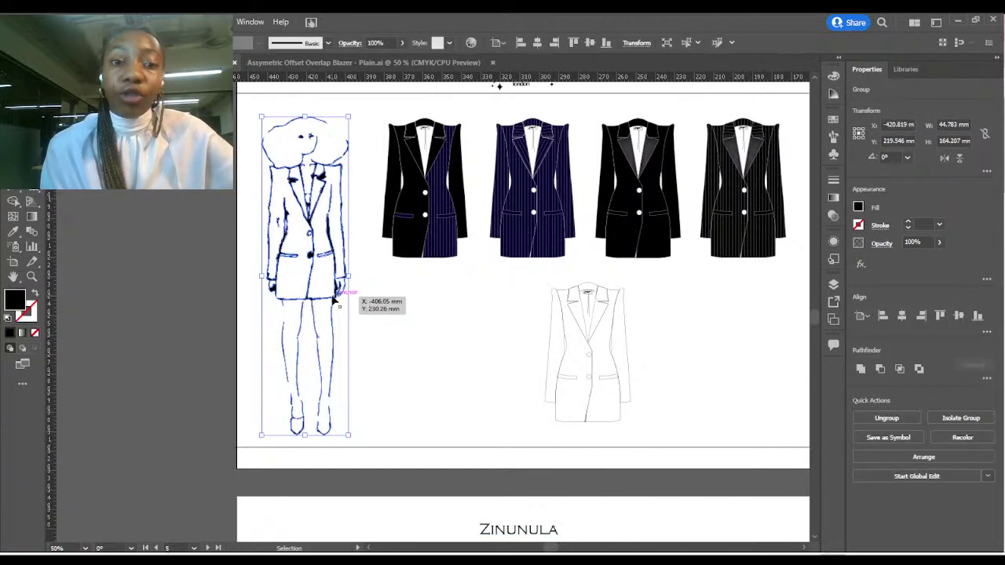
pyautogui.click(375, 326)
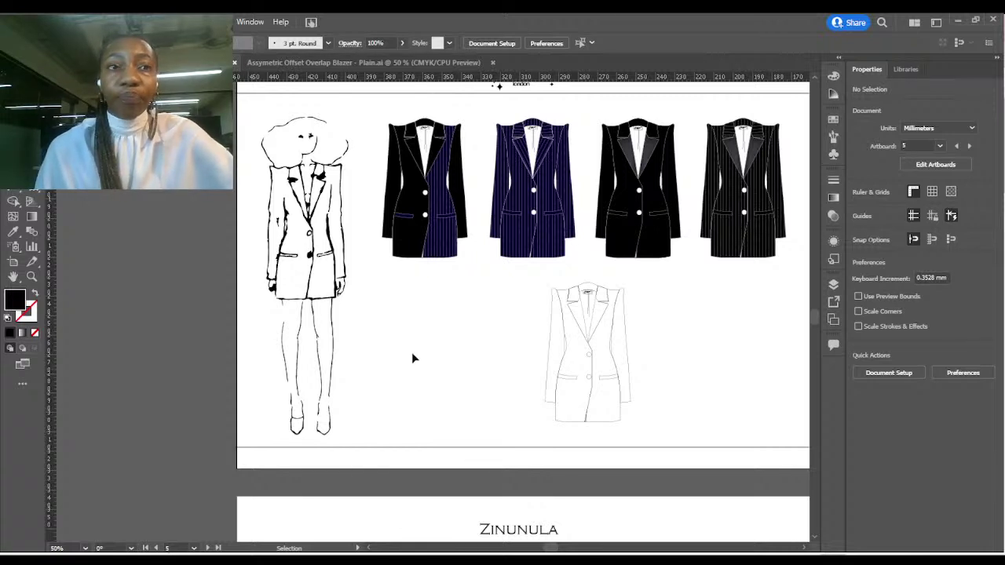
# Inspect the light grey cut-out blazer prototype photos on the artboard below up close.
pyautogui.moveTo(815, 312); pyautogui.dragTo(815, 328)
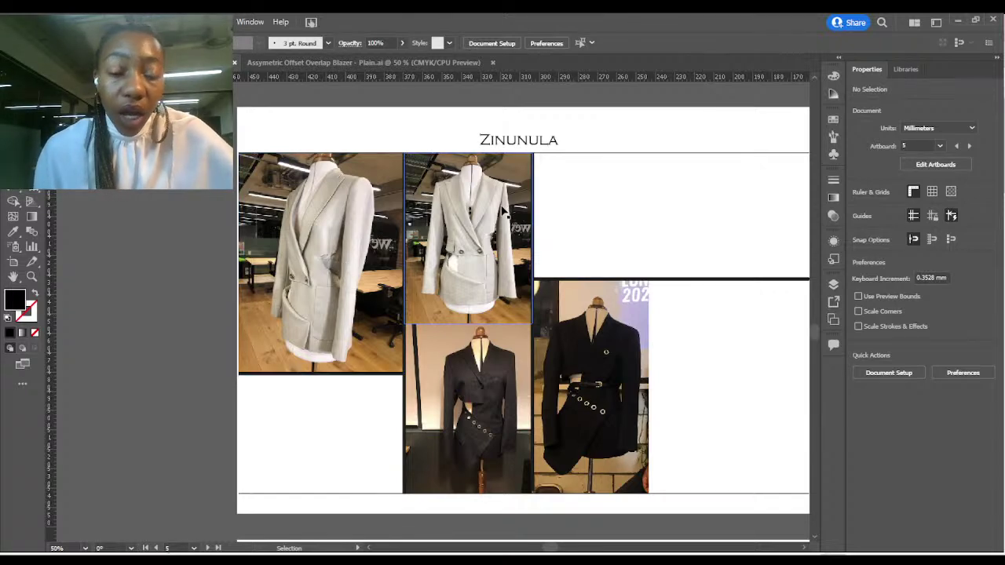
pyautogui.scroll(2, 503, 216)
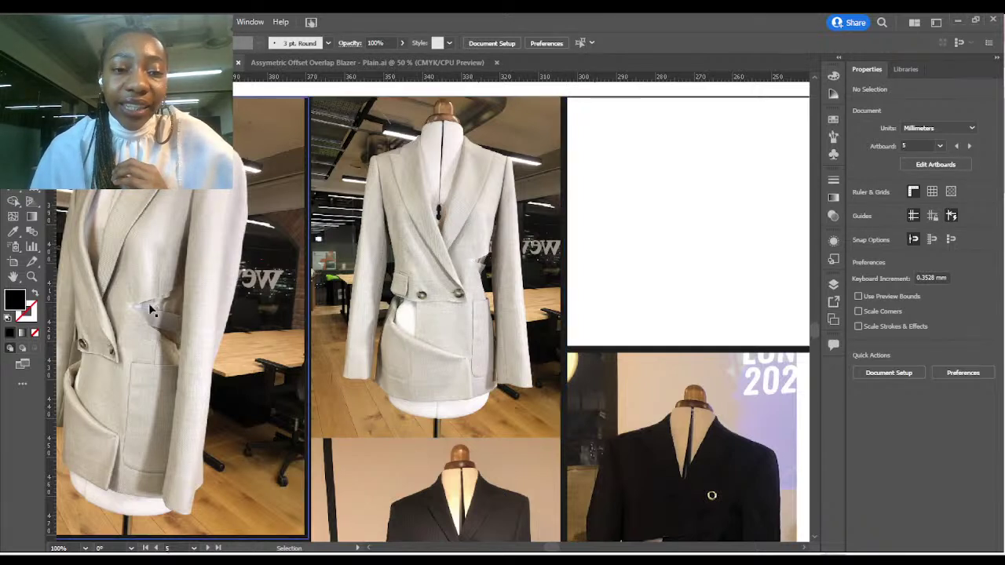
# Compare the two light grey blazer prototype photos with the black blazer prototypes on the same artboard.
pyautogui.moveTo(558, 548); pyautogui.dragTo(546, 550)
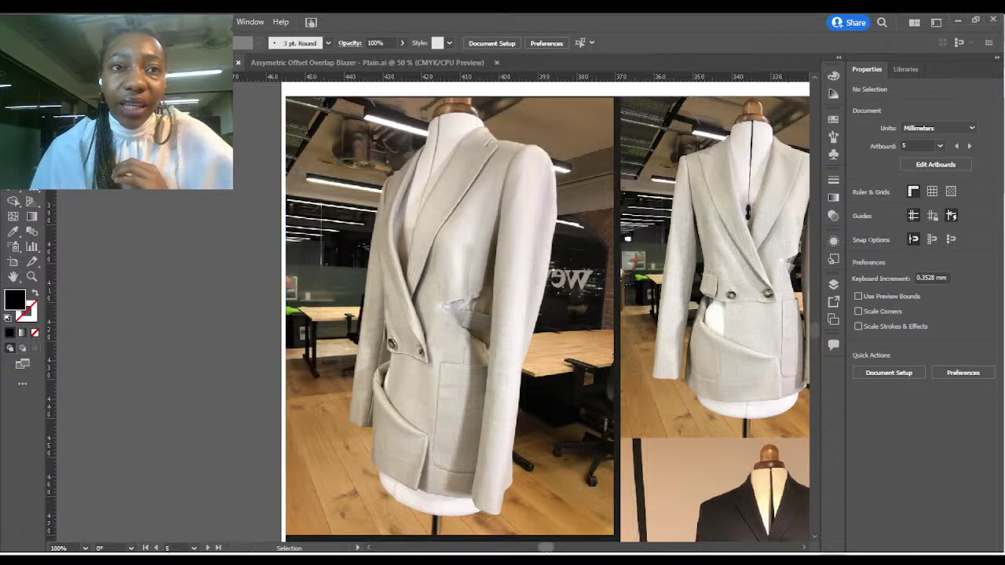
pyautogui.moveTo(546, 547); pyautogui.dragTo(558, 547)
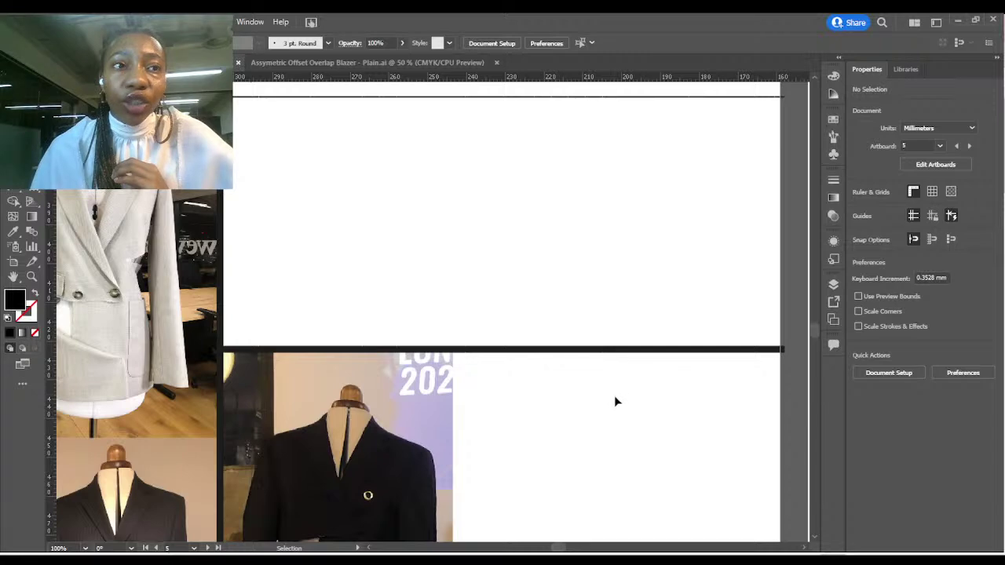
pyautogui.scroll(-1, 614, 398)
pyautogui.scroll(-2, 614, 399)
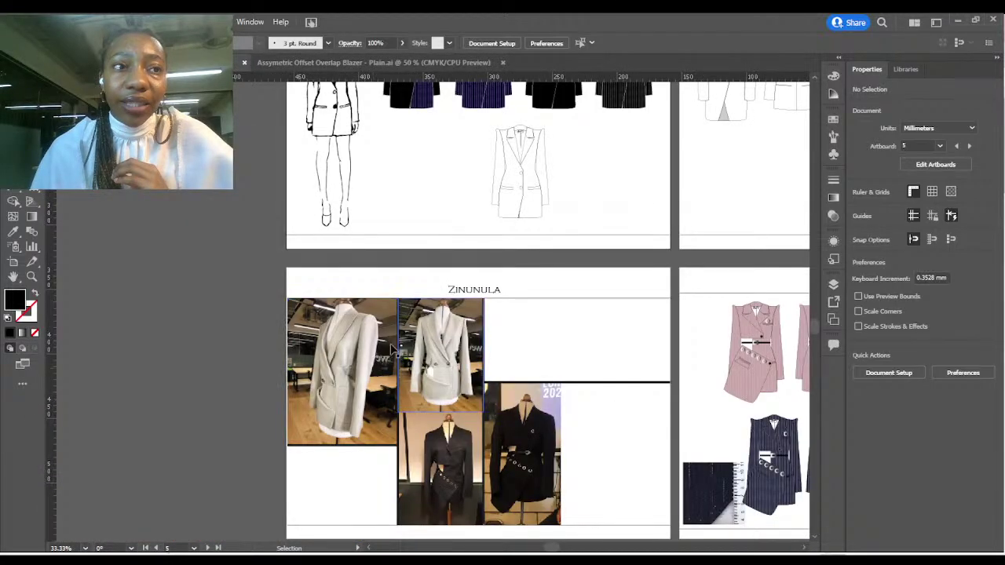
# Examine the belted pinstripe blazer colourways in pink, light grey, navy and beige alongside their fabric swatches.
pyautogui.moveTo(552, 547); pyautogui.dragTo(570, 548)
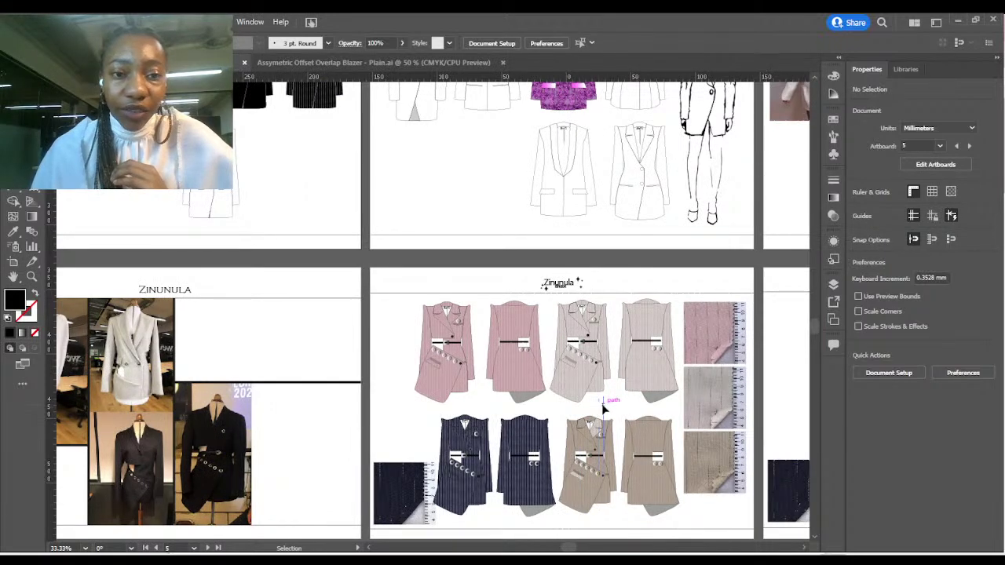
pyautogui.scroll(1, 601, 404)
pyautogui.scroll(1, 603, 408)
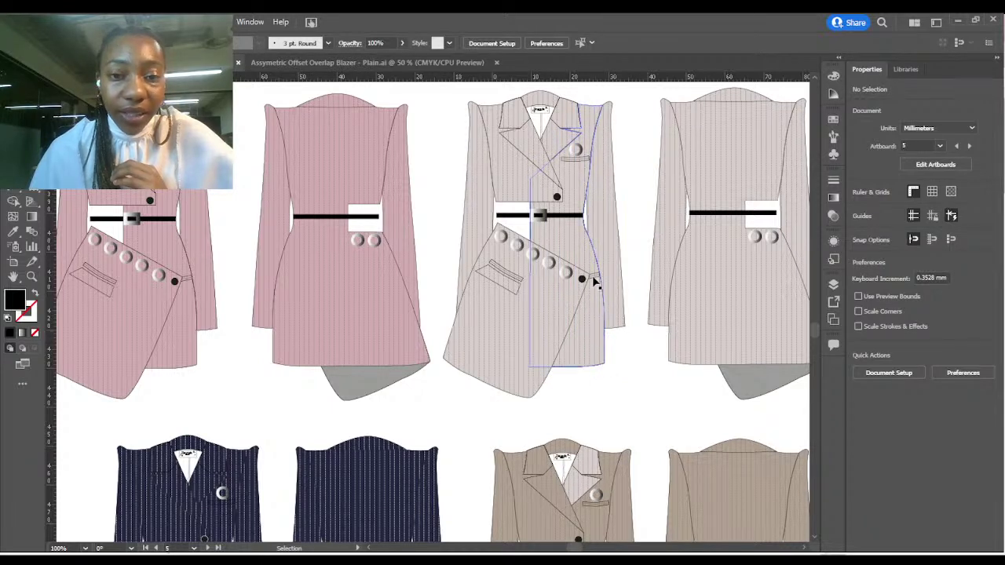
pyautogui.moveTo(818, 330); pyautogui.dragTo(818, 337)
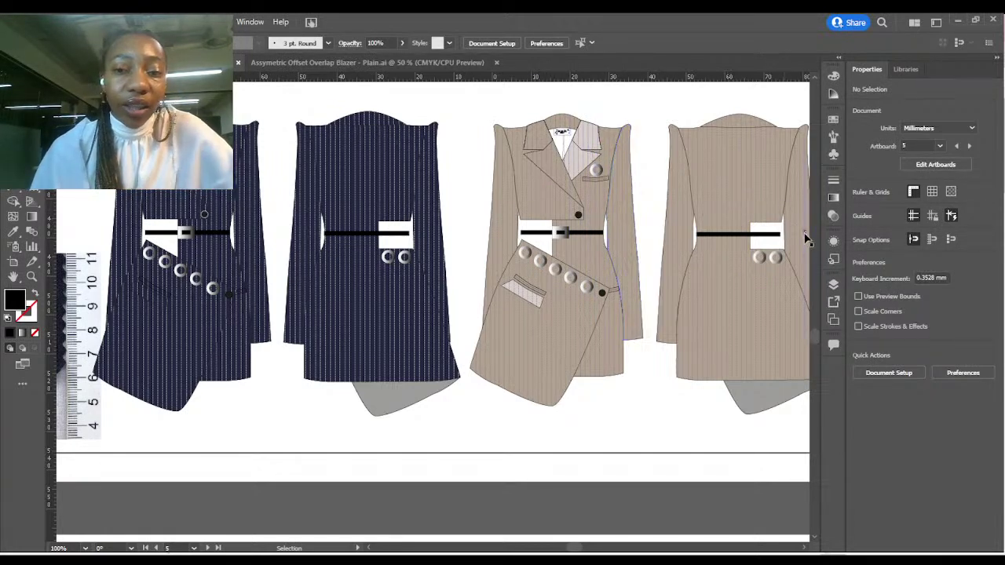
pyautogui.moveTo(574, 547); pyautogui.dragTo(585, 550)
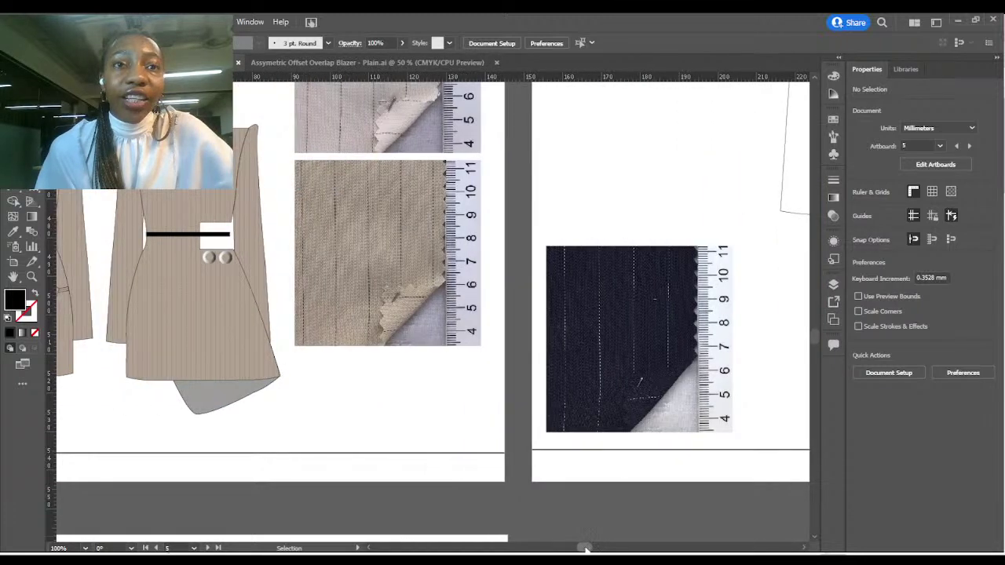
pyautogui.scroll(-10, 812, 325)
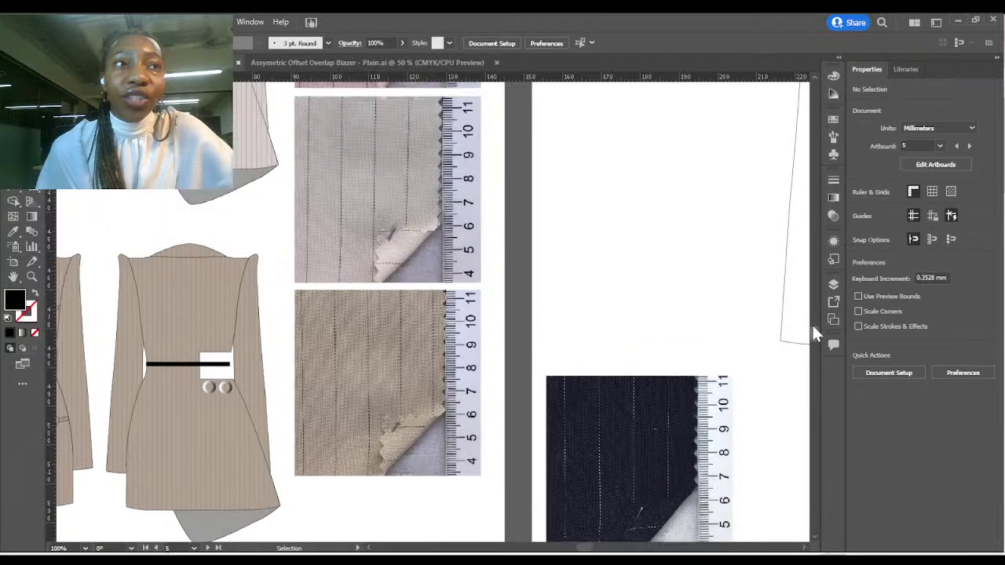
pyautogui.scroll(-10, 812, 329)
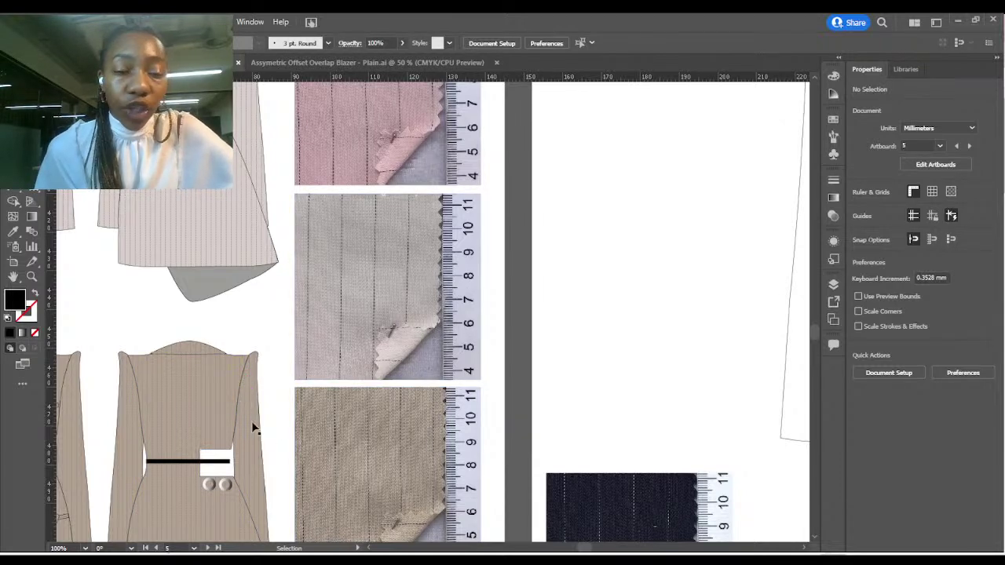
# Study the unfilled front and back blazer flats beside the swatches, selecting the whole front flat and clearing the selection.
pyautogui.moveTo(585, 549); pyautogui.dragTo(596, 549)
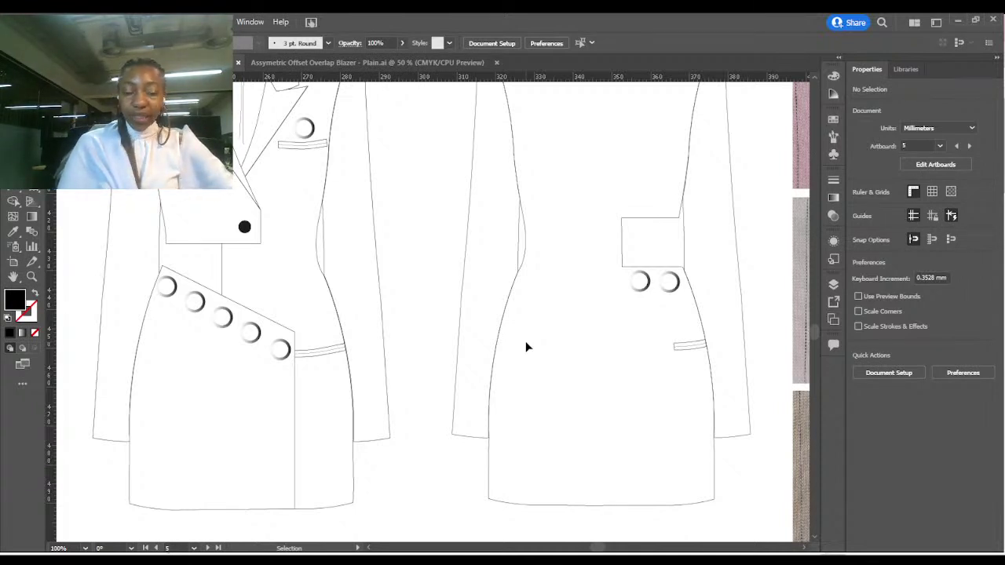
pyautogui.scroll(-1, 566, 313)
pyautogui.click(265, 154)
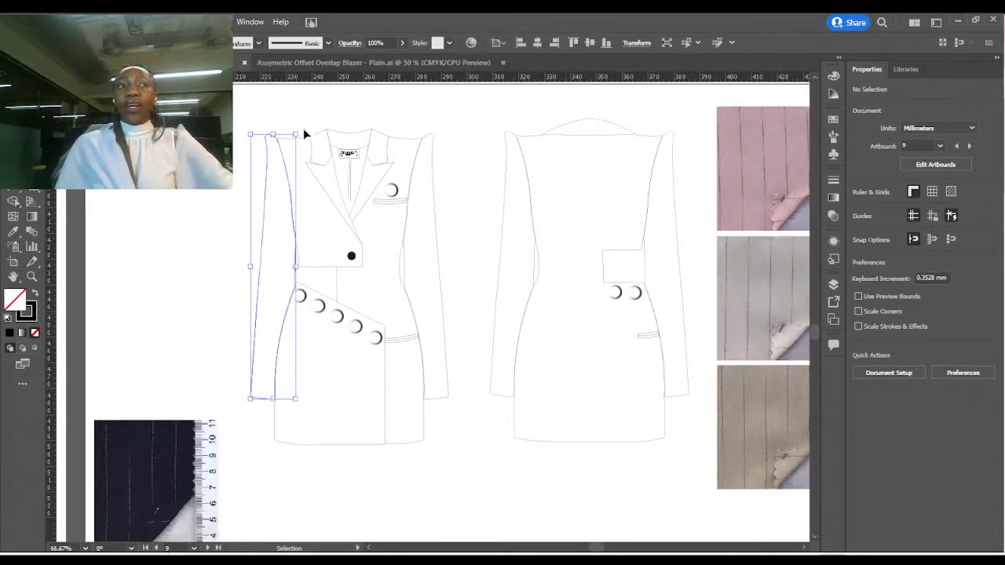
pyautogui.click(277, 175)
pyautogui.moveTo(278, 174); pyautogui.dragTo(461, 481)
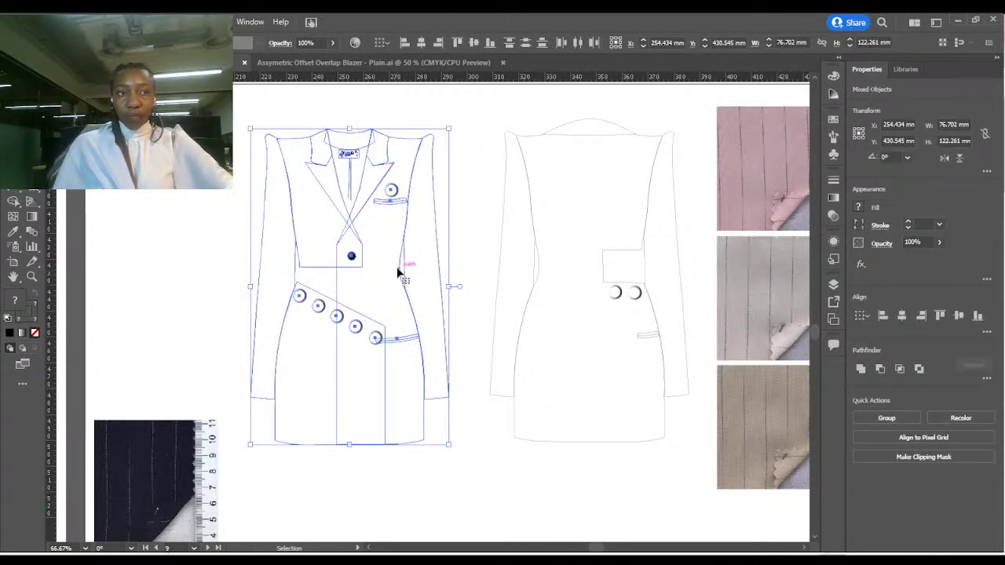
pyautogui.click(473, 485)
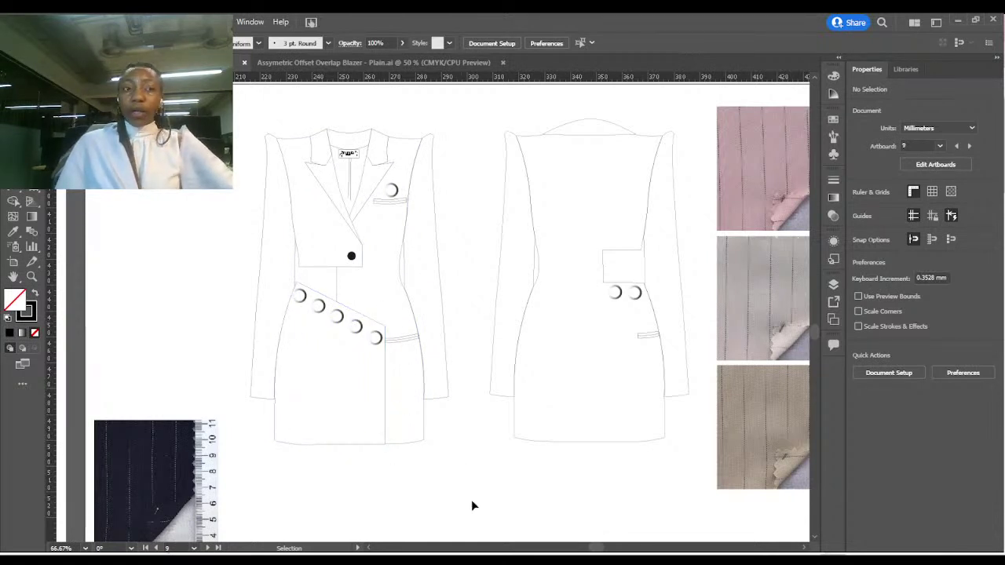
# Compare the unfilled straight-hem flats with the belted pinstripe colourways on the neighbouring artboard.
pyautogui.scroll(-1, 604, 487)
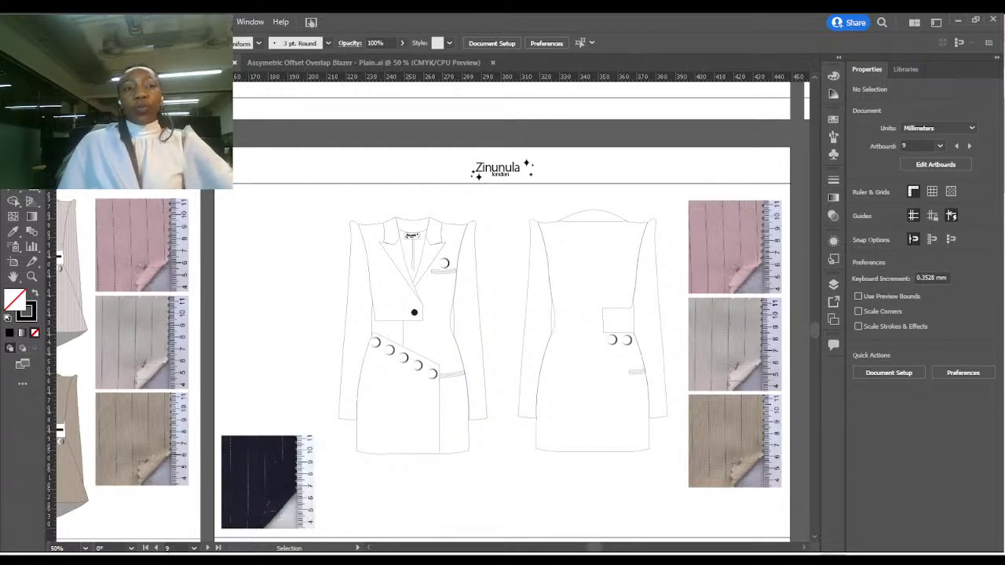
pyautogui.moveTo(597, 548); pyautogui.dragTo(582, 548)
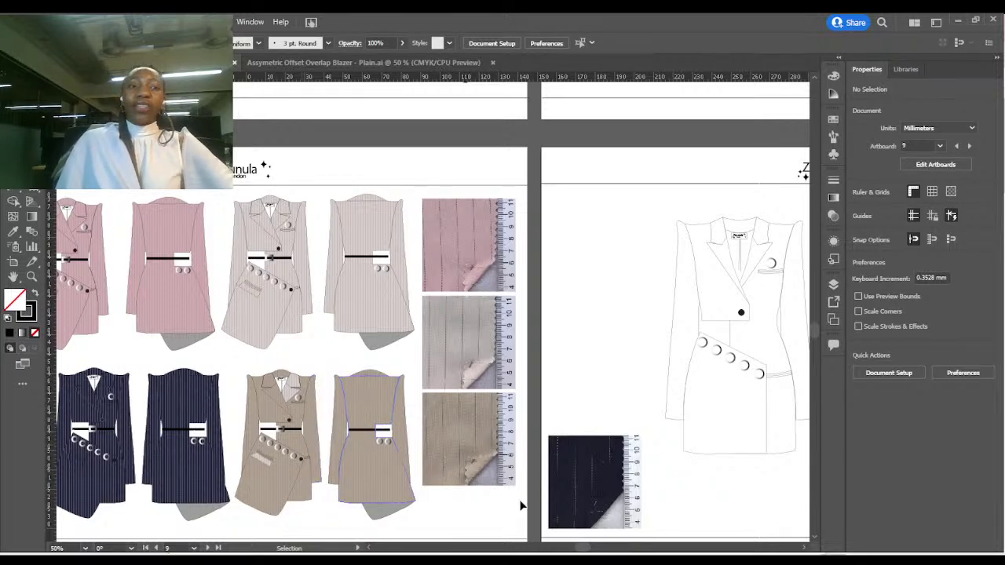
pyautogui.moveTo(587, 550); pyautogui.dragTo(602, 549)
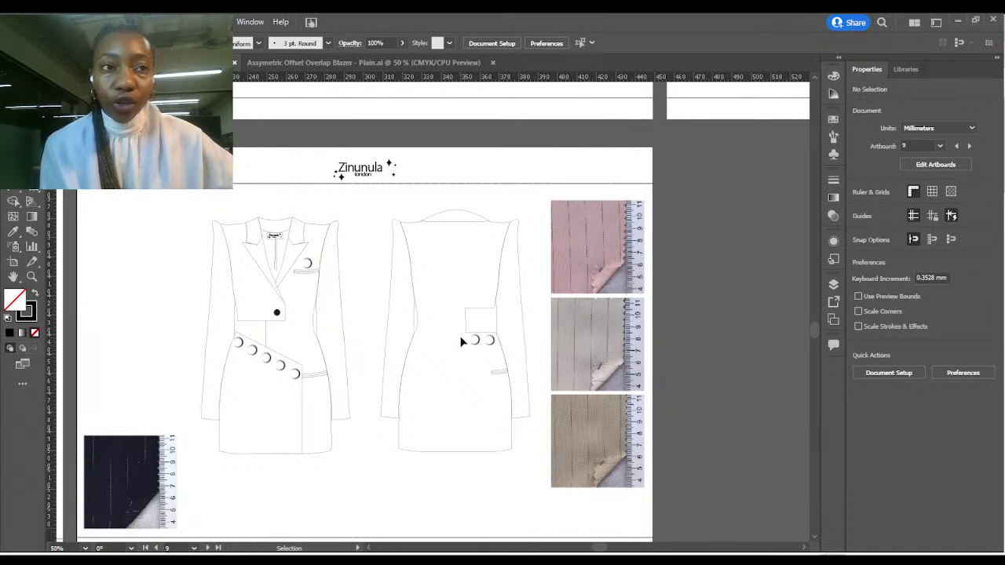
pyautogui.scroll(-1, 756, 341)
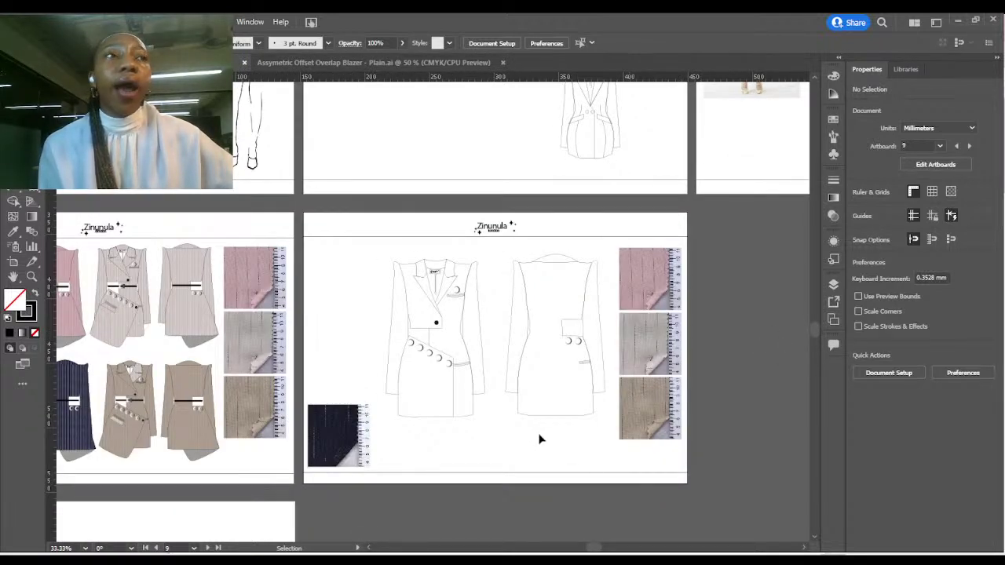
# Review the five-blazer line-up artboard, selecting the double-breasted flat with grey cut-outs and clearing the selection.
pyautogui.moveTo(595, 548); pyautogui.dragTo(569, 547)
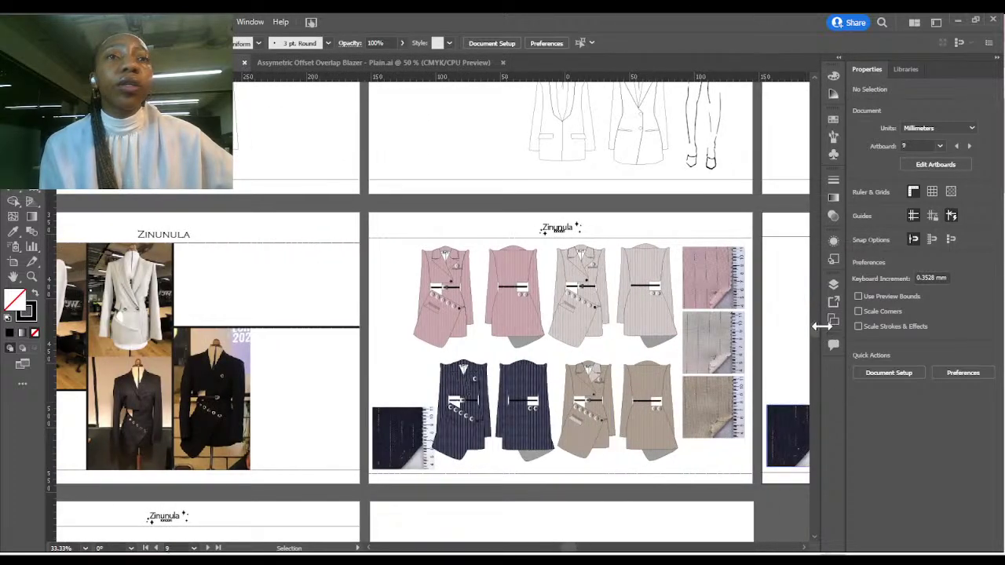
pyautogui.moveTo(818, 330); pyautogui.dragTo(817, 345)
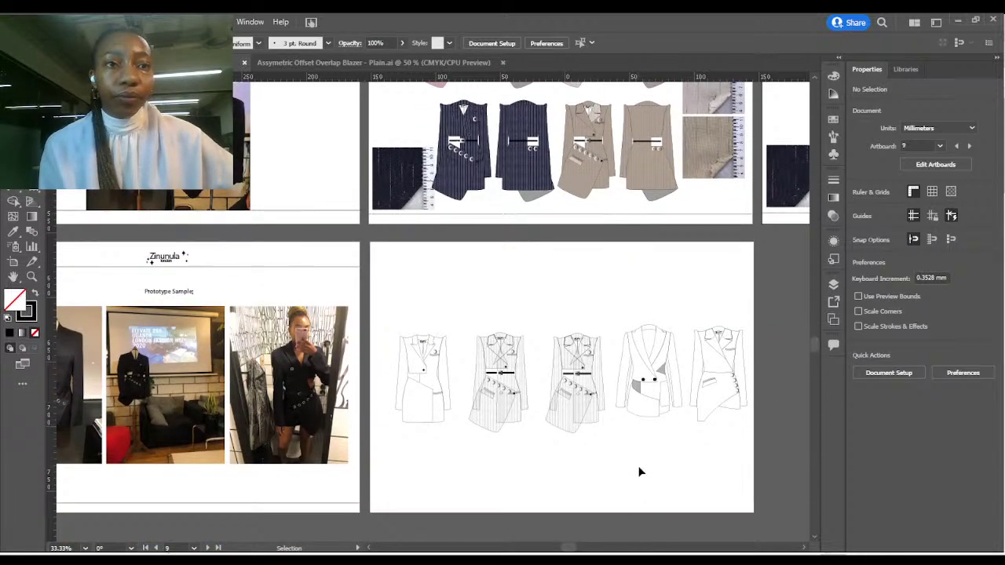
pyautogui.scroll(2, 717, 457)
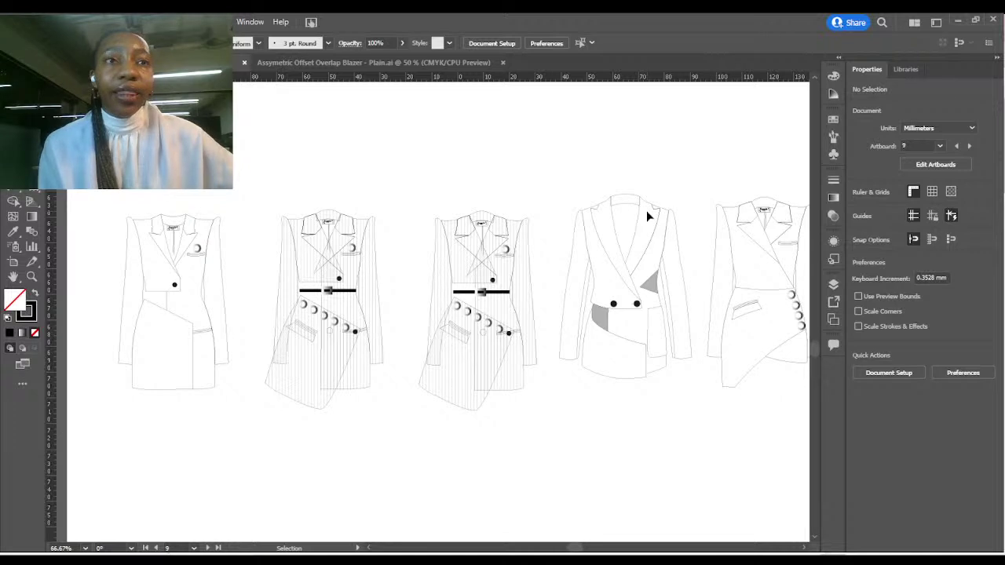
pyautogui.moveTo(551, 181); pyautogui.dragTo(697, 428)
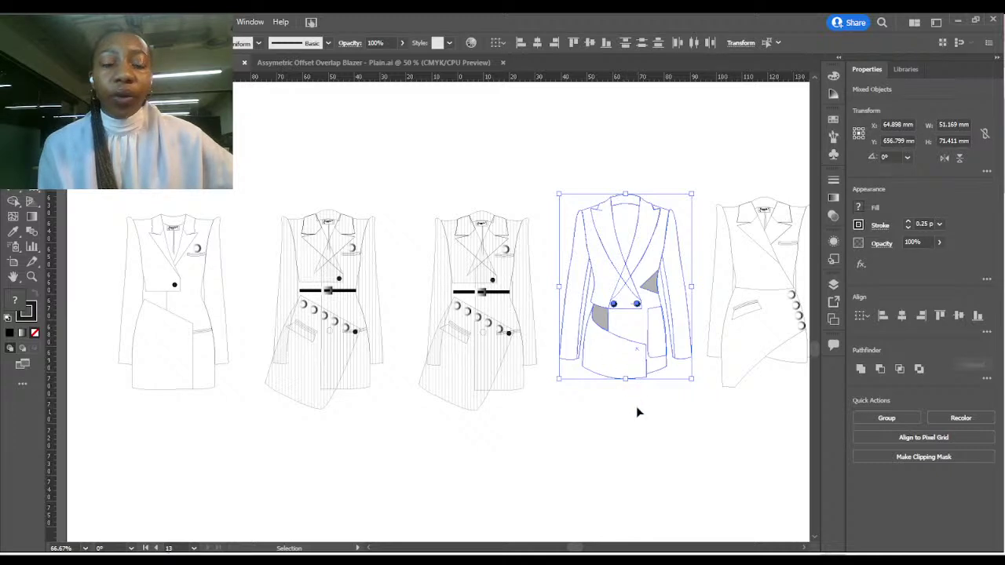
pyautogui.click(638, 413)
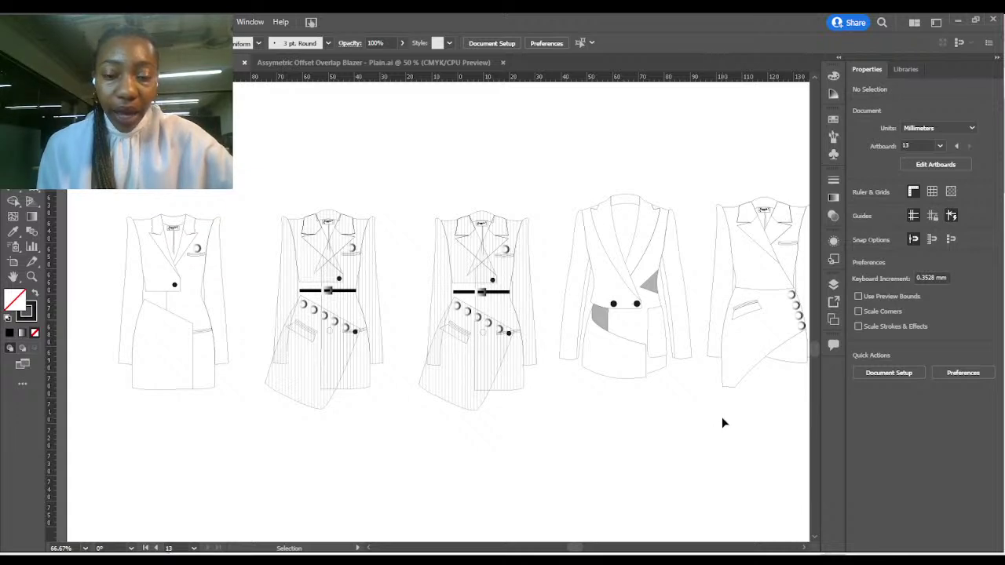
# Survey the full set of artboards, from the prototype samples back up to the early sketches, colourways and pink blazer reference.
pyautogui.scroll(-2, 722, 420)
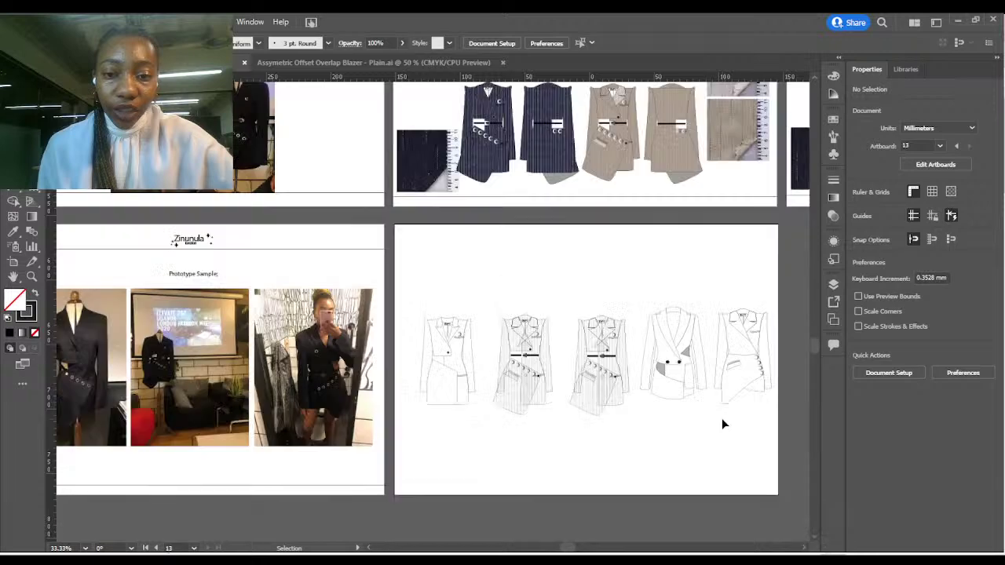
pyautogui.scroll(-2, 723, 422)
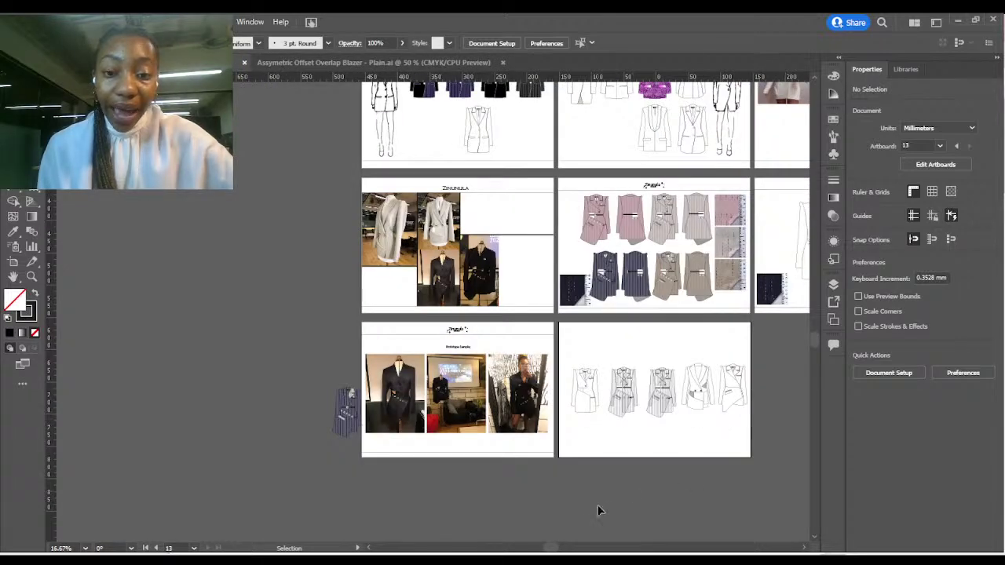
pyautogui.moveTo(553, 550); pyautogui.dragTo(582, 551)
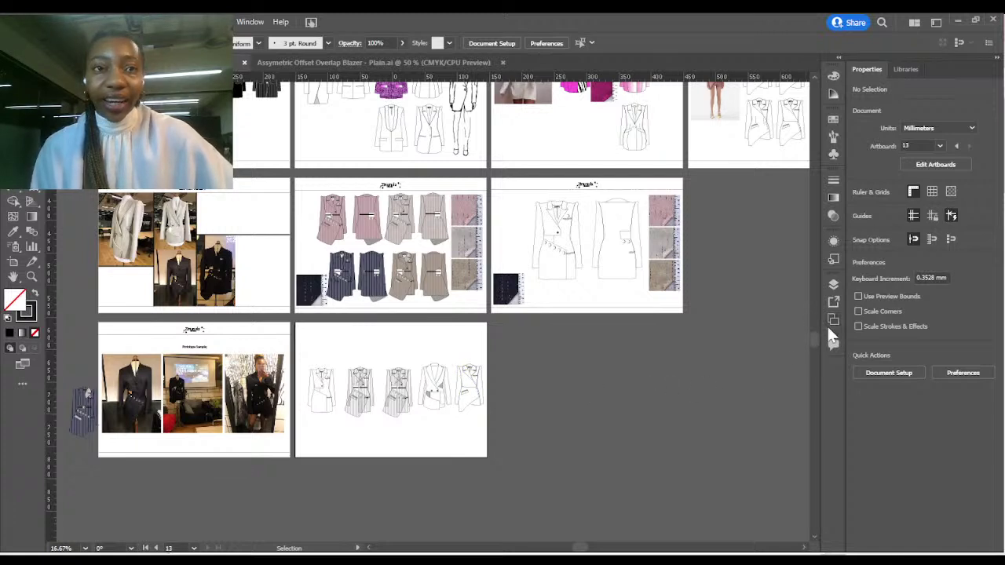
pyautogui.moveTo(814, 337); pyautogui.dragTo(820, 311)
pyautogui.scroll(-2, 820, 311)
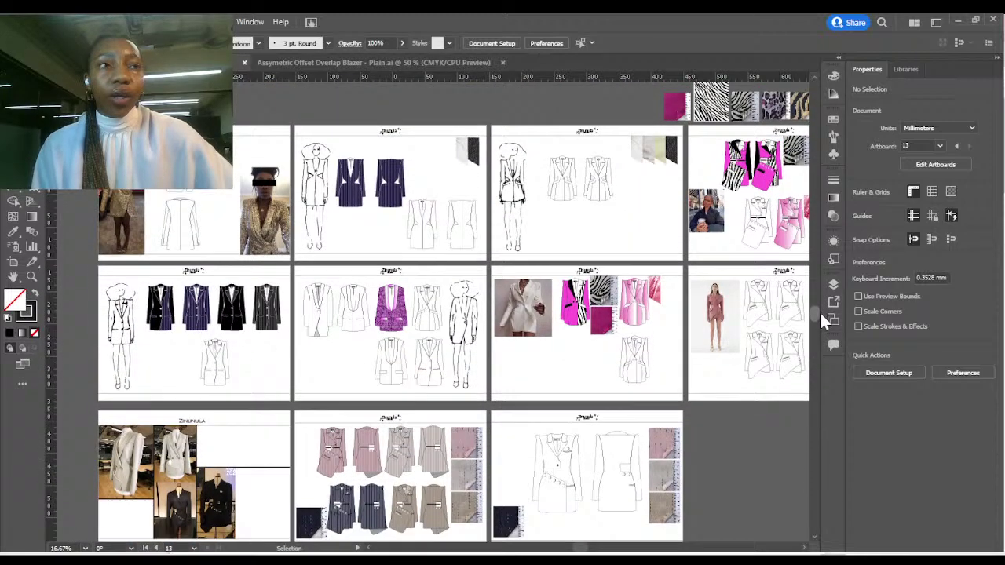
pyautogui.scroll(-1, 820, 313)
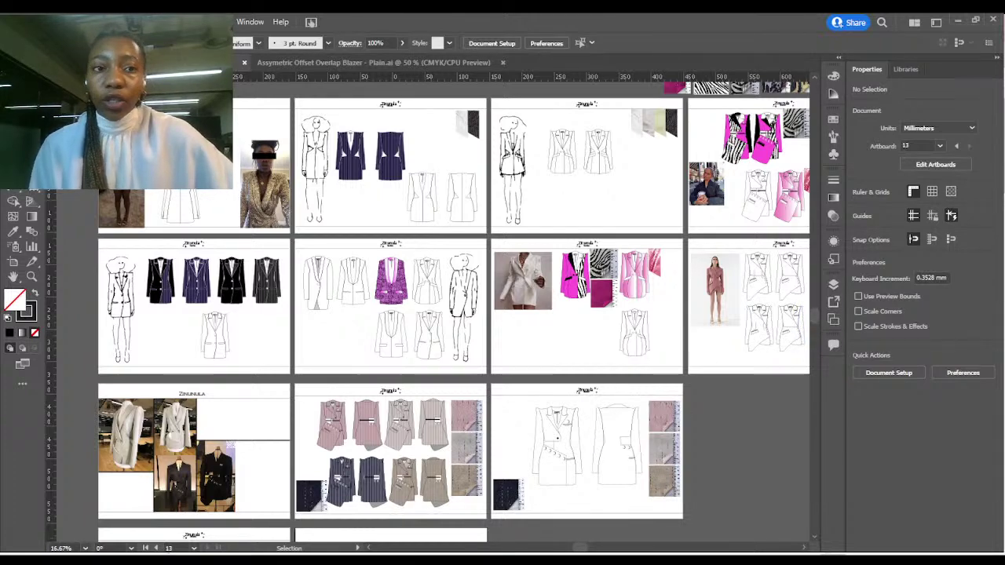
pyautogui.moveTo(591, 548); pyautogui.dragTo(595, 548)
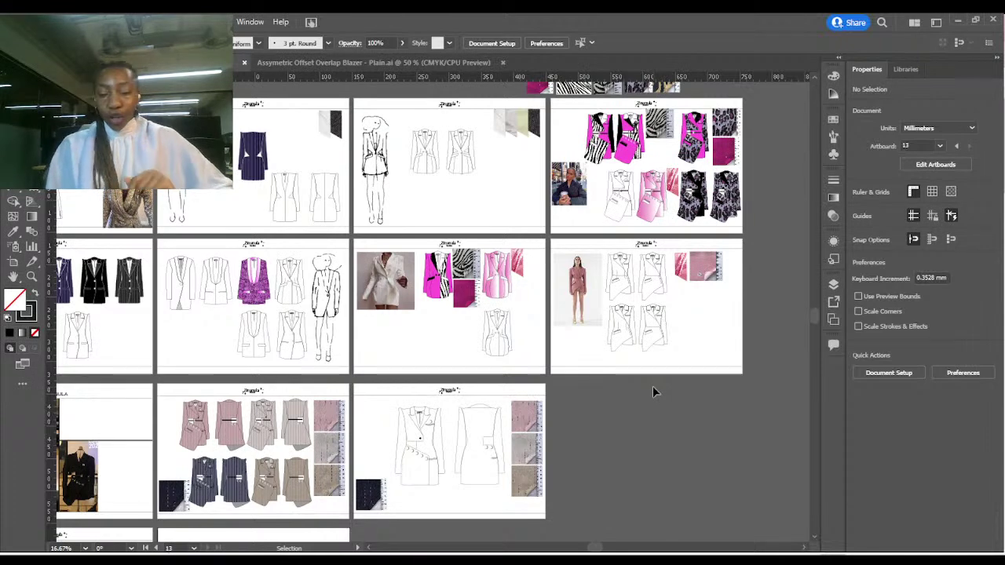
# Study the pink blazer reference artboard, selecting the second asymmetric flat in the upper row and clearing the selection.
pyautogui.scroll(2, 667, 340)
pyautogui.scroll(1, 667, 341)
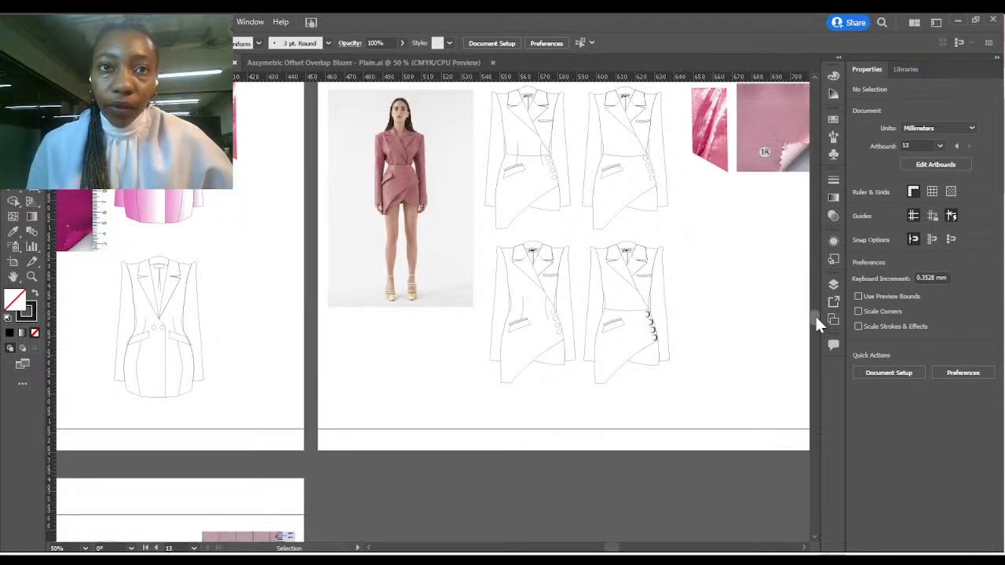
pyautogui.scroll(3, 815, 314)
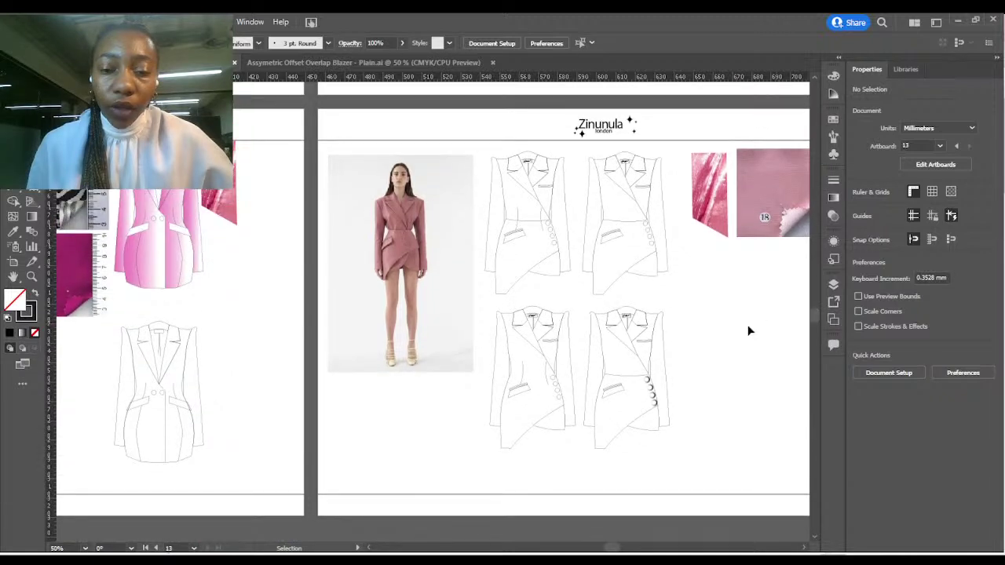
pyautogui.scroll(1, 749, 326)
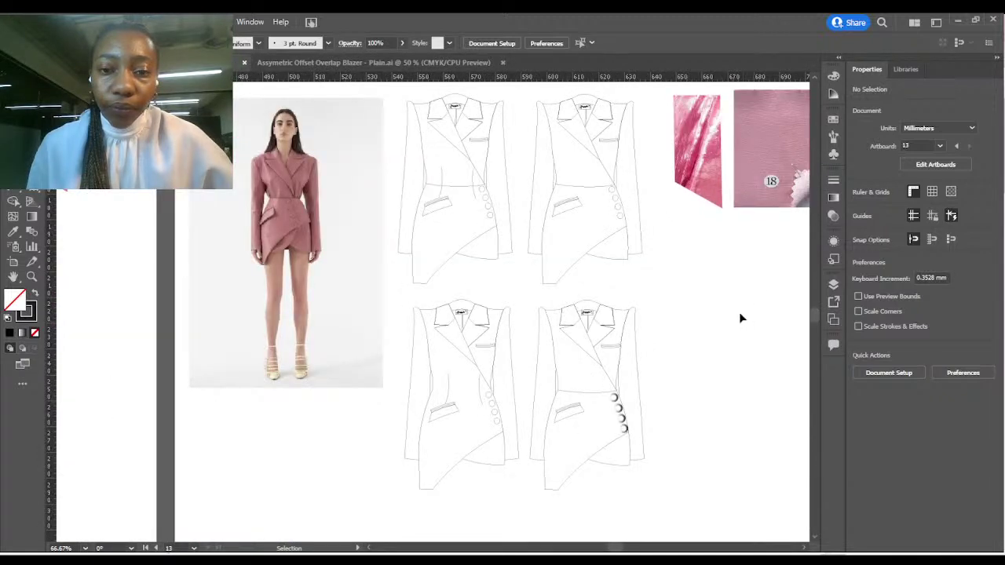
pyautogui.click(641, 206)
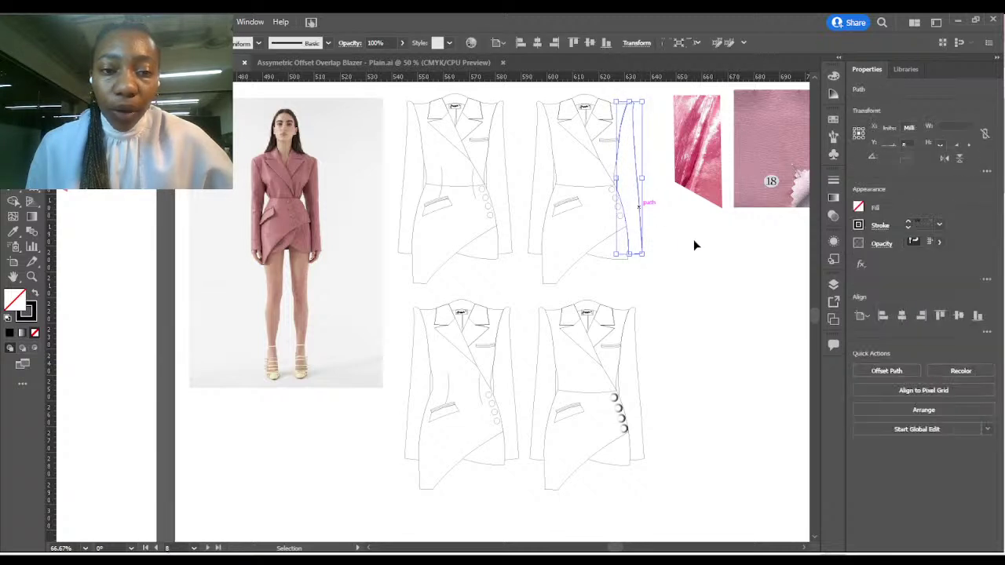
pyautogui.click(693, 239)
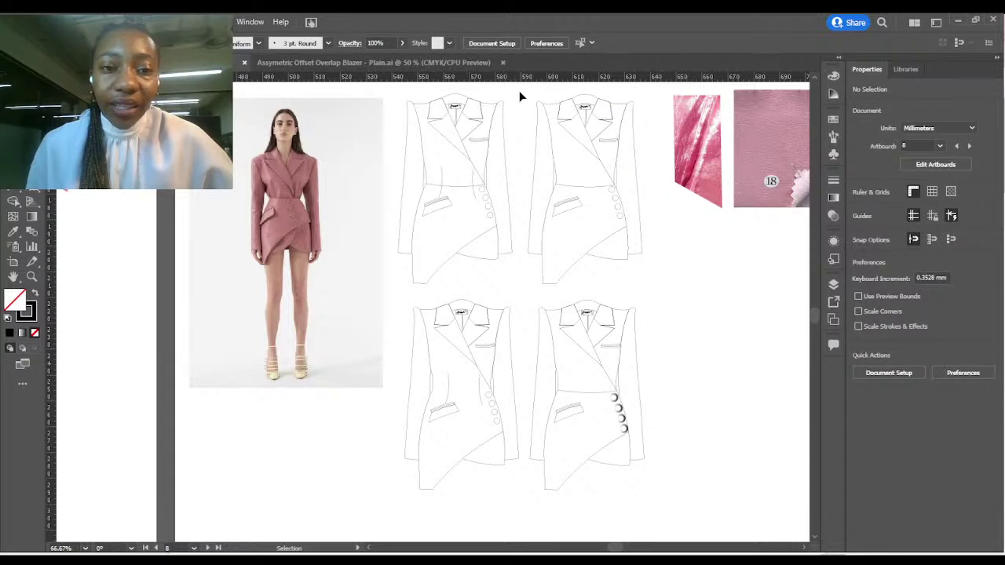
pyautogui.moveTo(519, 90)
pyautogui.mouseDown()
pyautogui.moveTo(576, 148)
pyautogui.moveTo(658, 300)
pyautogui.mouseUp()
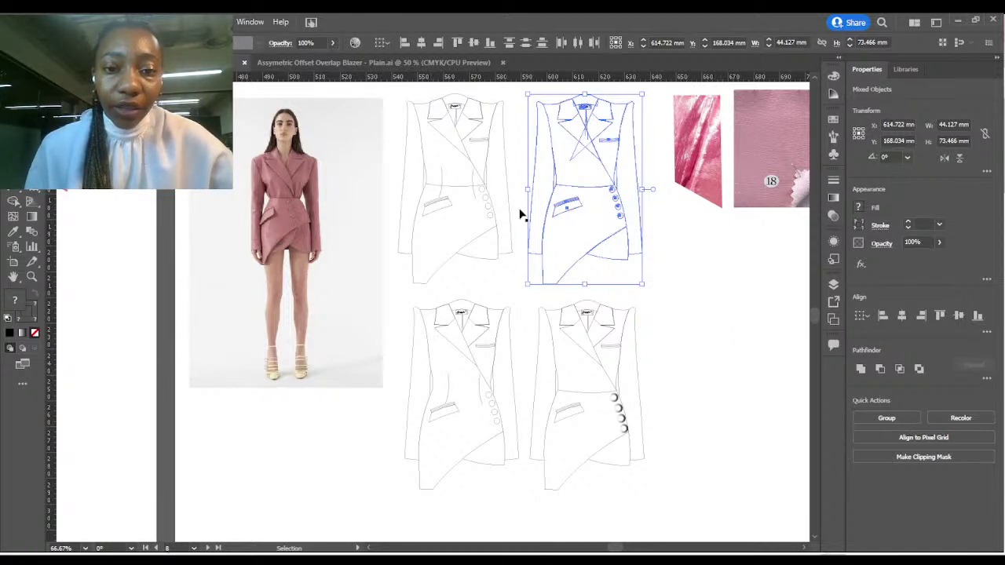
pyautogui.click(695, 304)
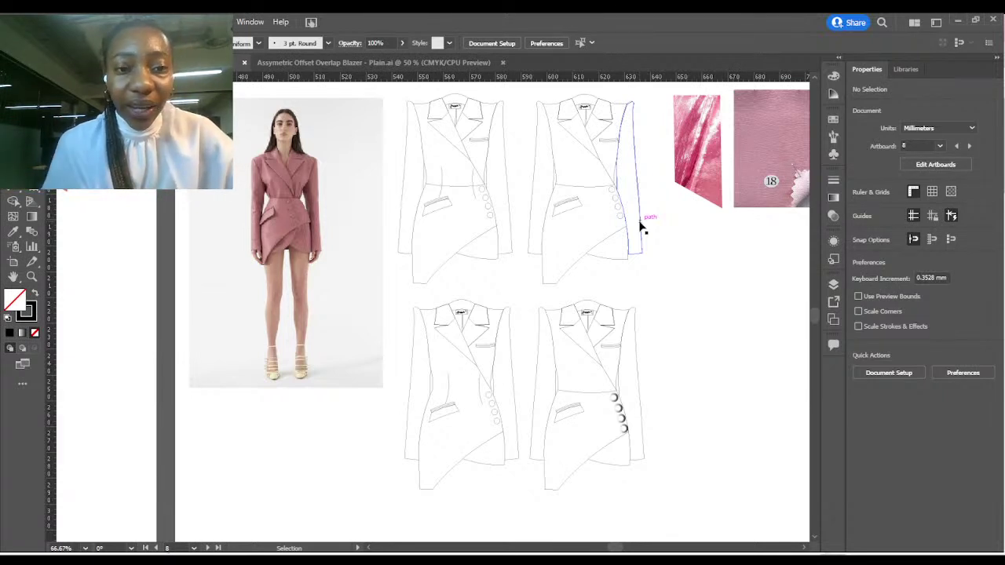
# Look over the asymmetric flats beside the pink blazer reference and the neighbouring development artboards.
pyautogui.click(398, 65)
pyautogui.press('Home')
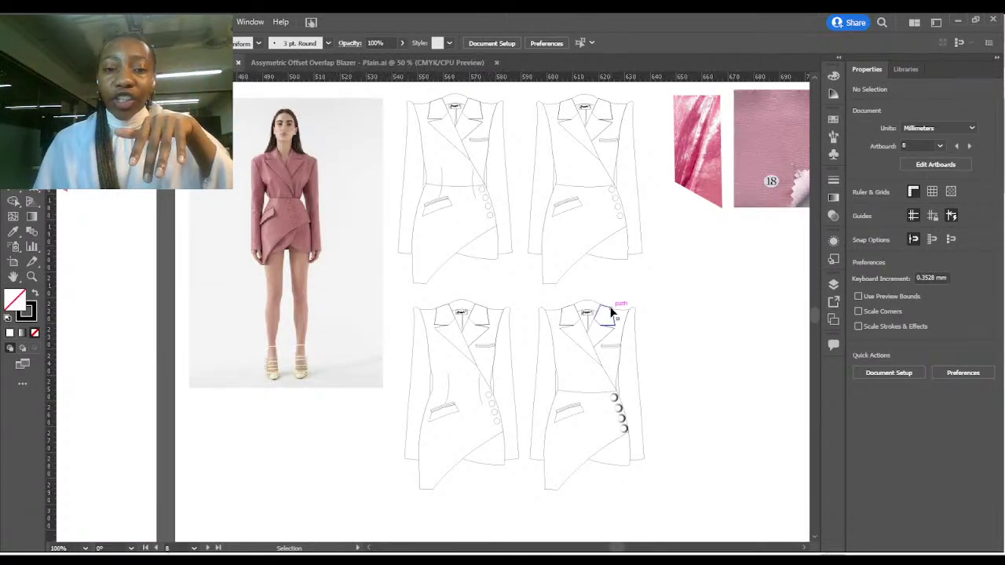
pyautogui.scroll(3, 611, 312)
pyautogui.scroll(-4, 611, 312)
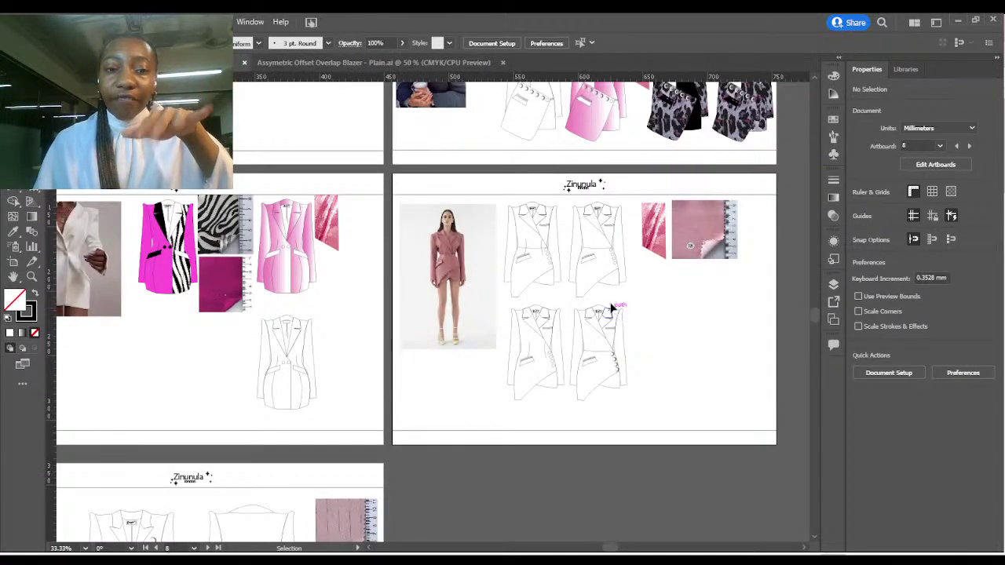
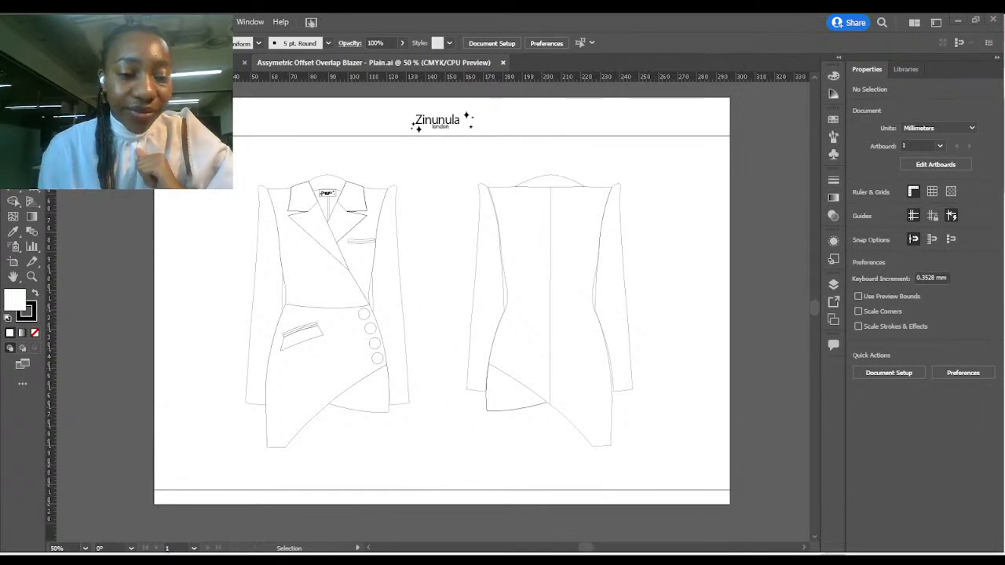
# Switch to the graded spec workbook in Excel, enlarge the sheet to 110% and select the chest measurement row.
pyautogui.hotkey('alt', 'Tab')
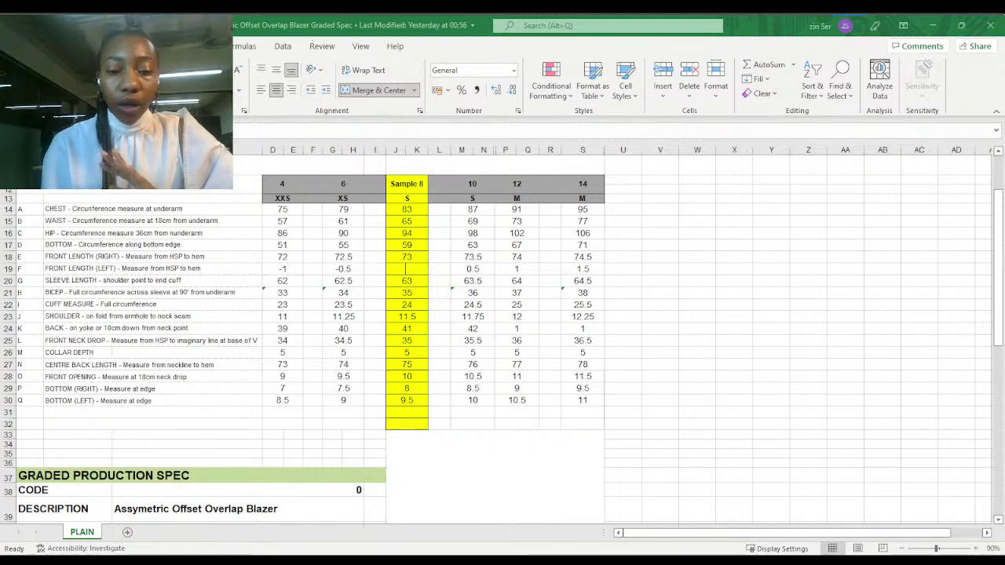
pyautogui.scroll(3, 360, 437)
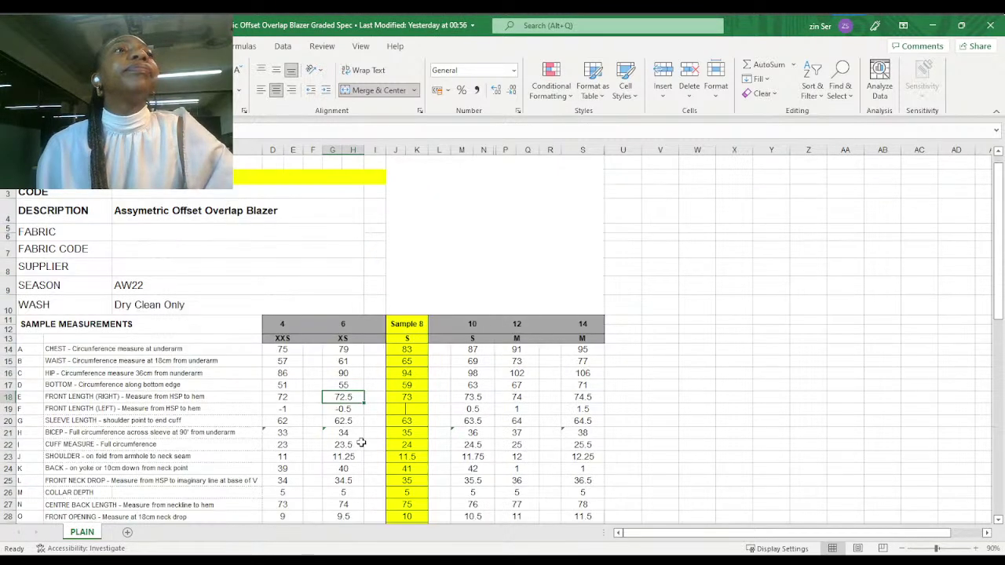
pyautogui.click(616, 328)
pyautogui.scroll(-2, 606, 336)
pyautogui.scroll(-2, 604, 338)
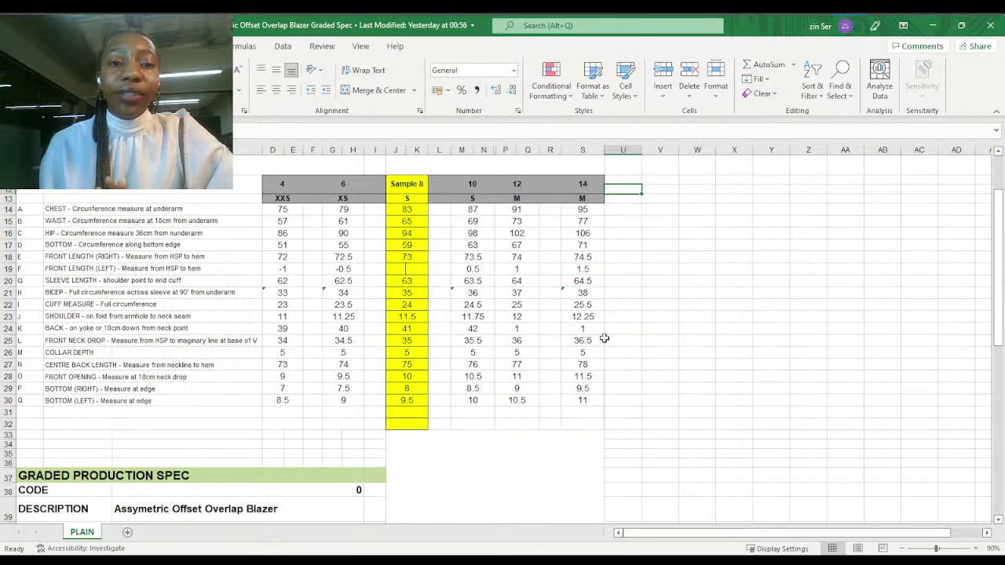
pyautogui.click(976, 548)
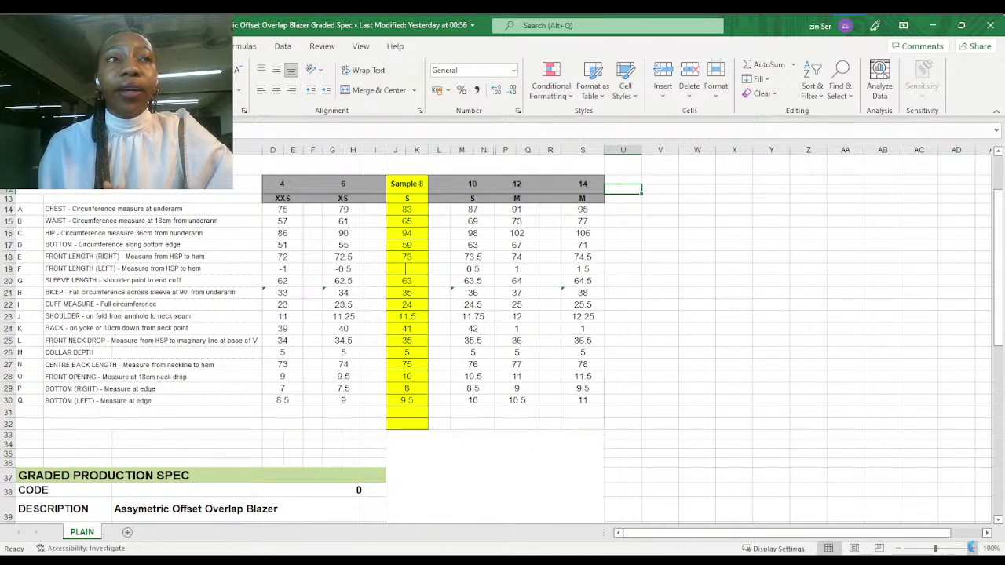
pyautogui.click(975, 549)
pyautogui.scroll(2, 934, 521)
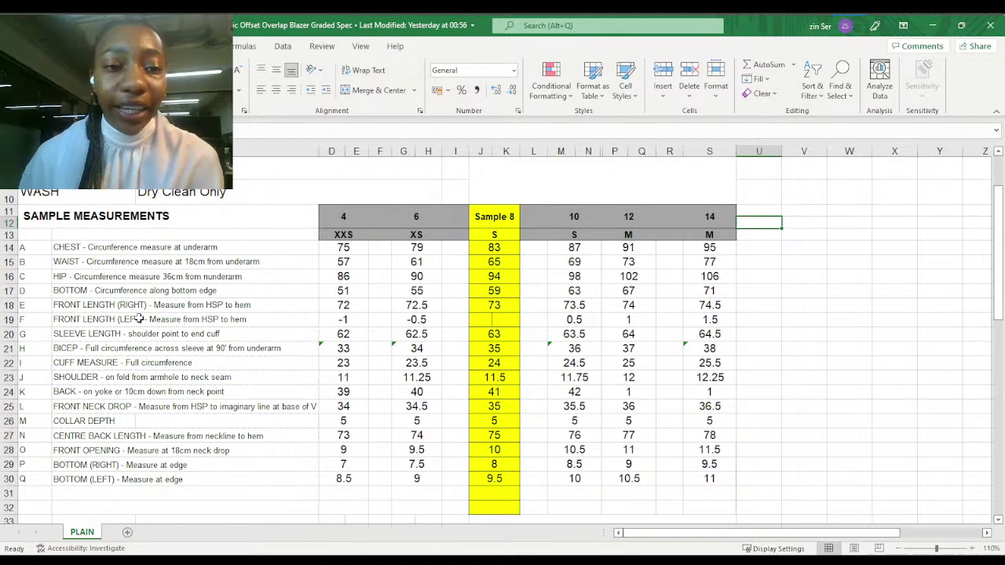
pyautogui.click(10, 248)
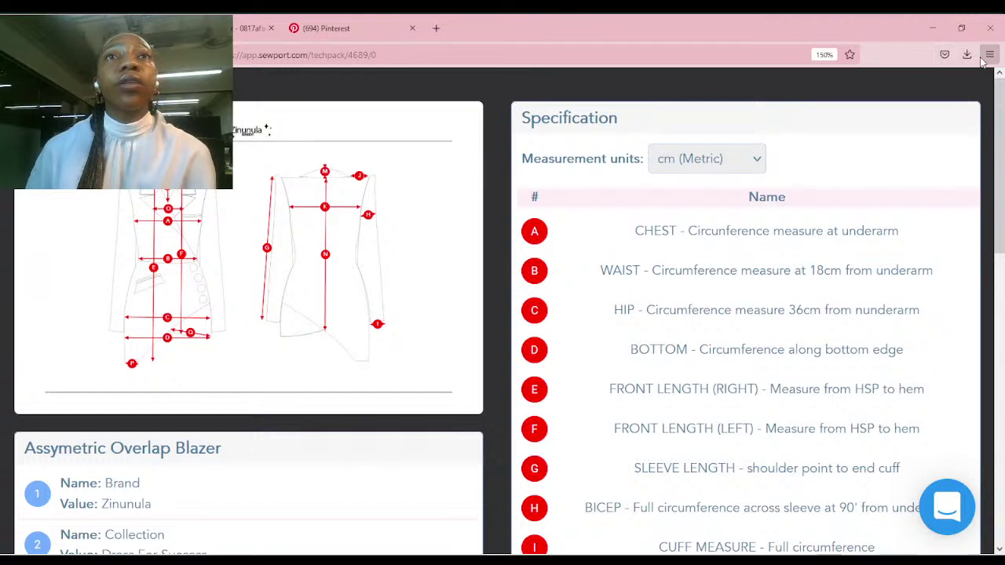
# Switch to the Sewport tech pack in the browser, enlarge it to 240% and examine the measurement callouts on both blazer flats.
pyautogui.hotkey('ctrl', '+')
pyautogui.hotkey('ctrl', '+')
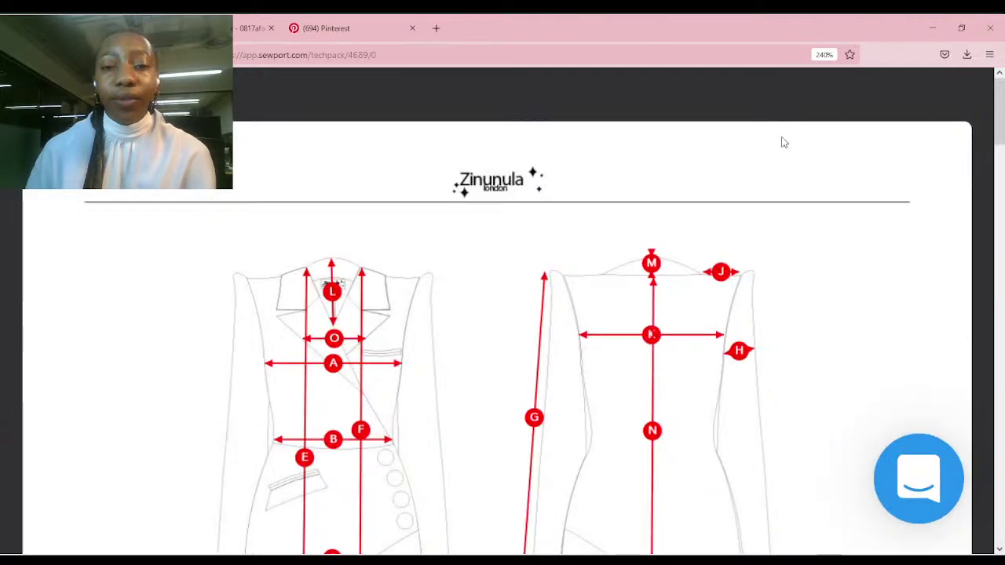
pyautogui.scroll(-3, 644, 384)
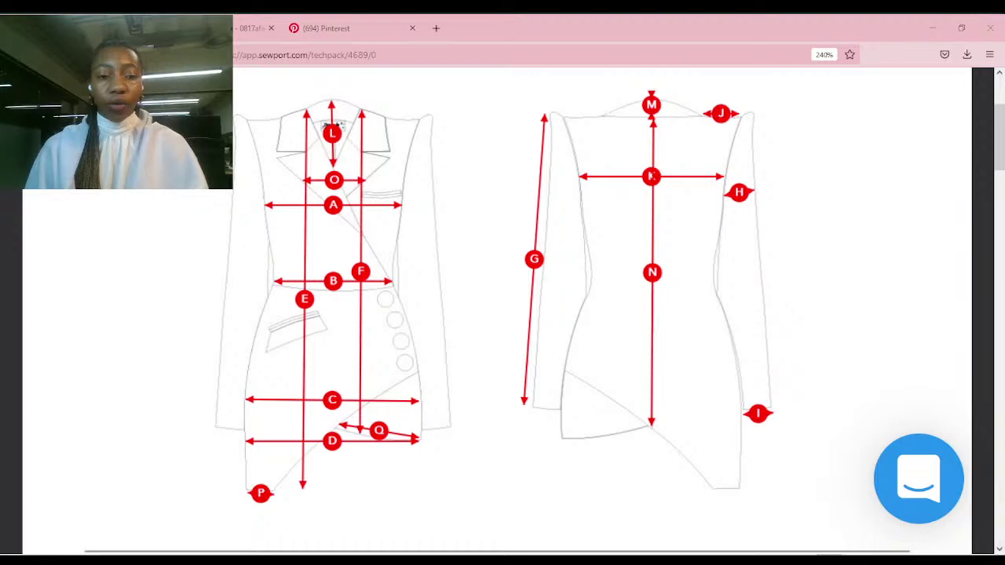
# Return to the Excel graded spec and review the measurement descriptions from chest to bottom (left), finishing on the chest description.
pyautogui.hotkey('alt', 'Tab')
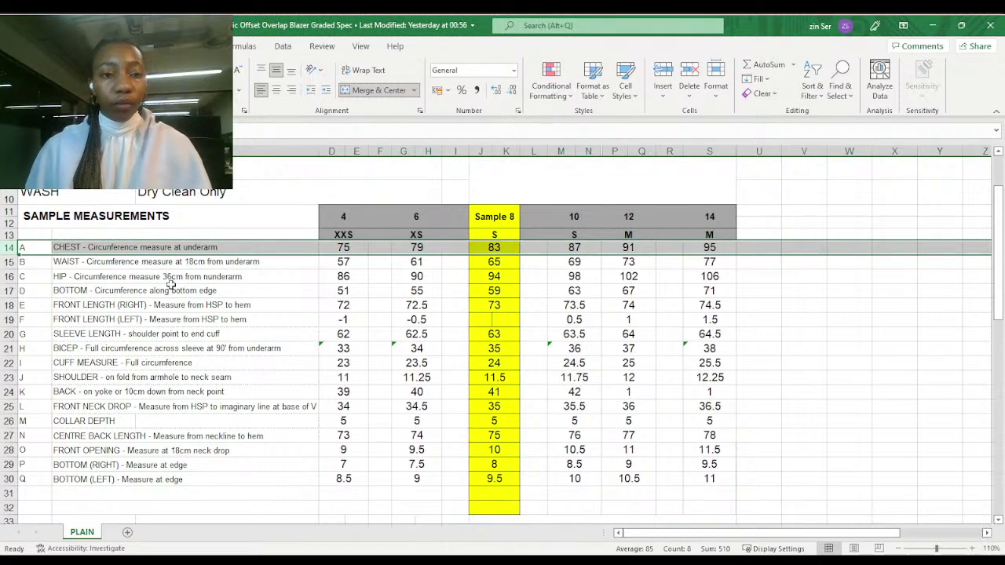
pyautogui.click(277, 287)
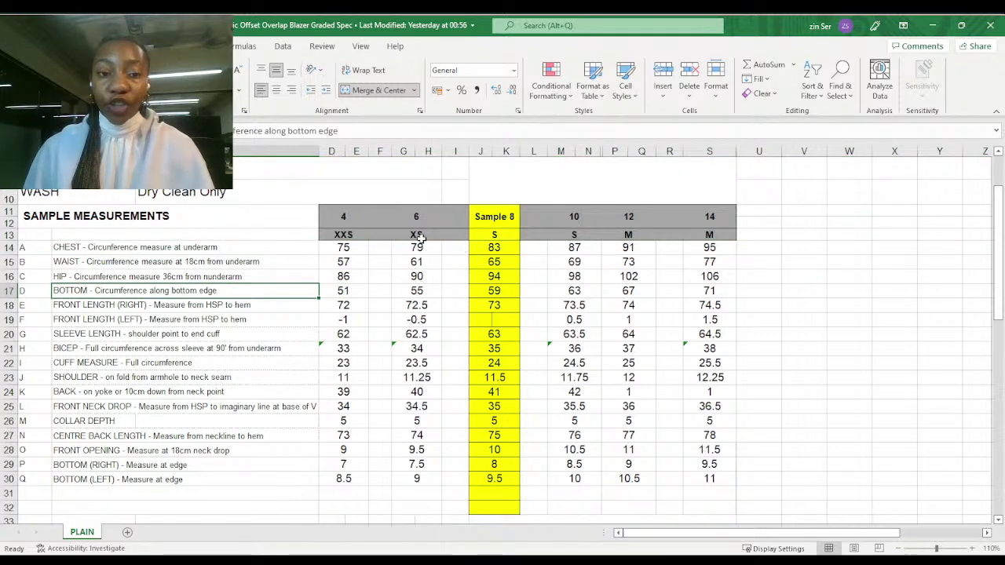
pyautogui.click(209, 247)
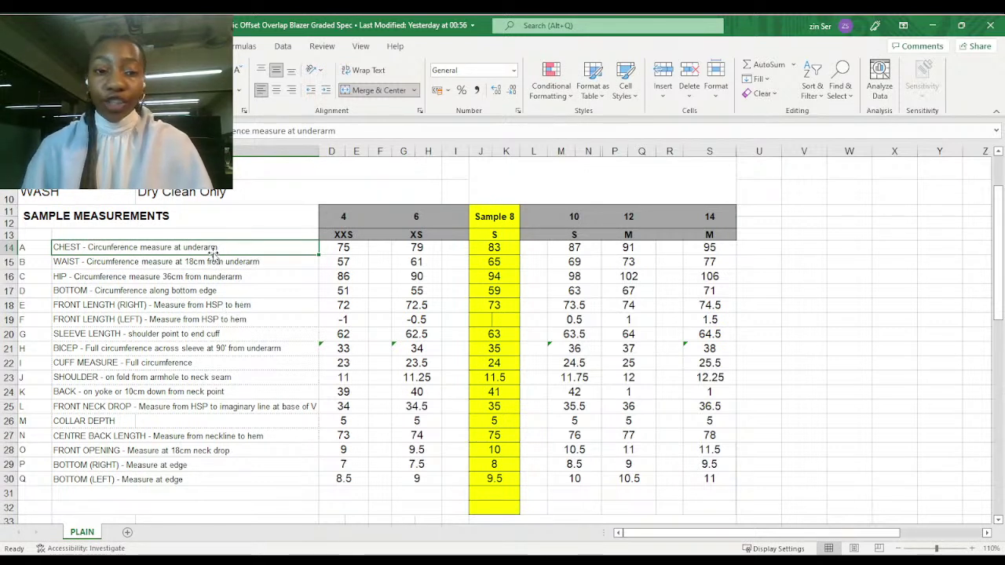
pyautogui.click(195, 293)
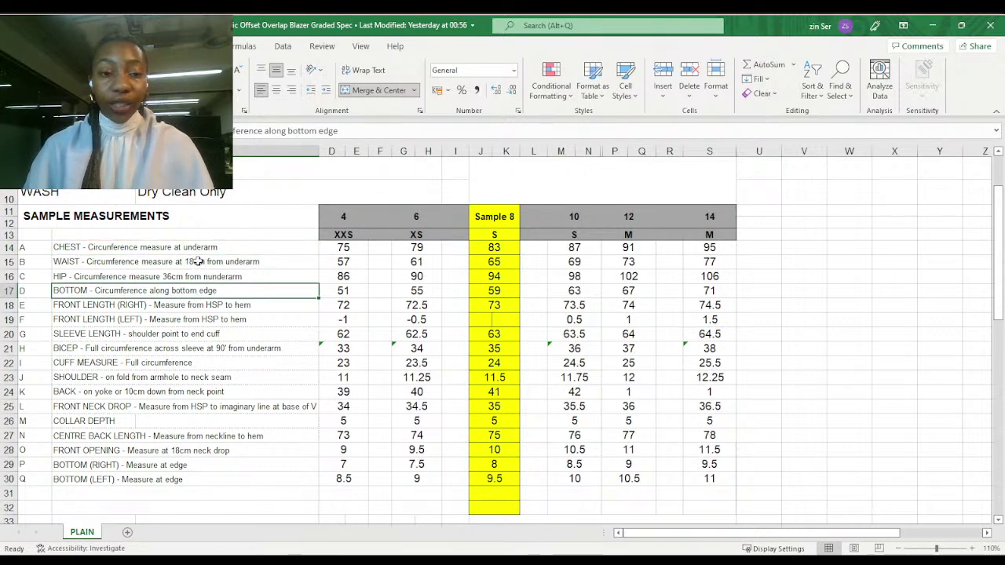
pyautogui.moveTo(199, 247); pyautogui.dragTo(181, 478)
pyautogui.click(214, 378)
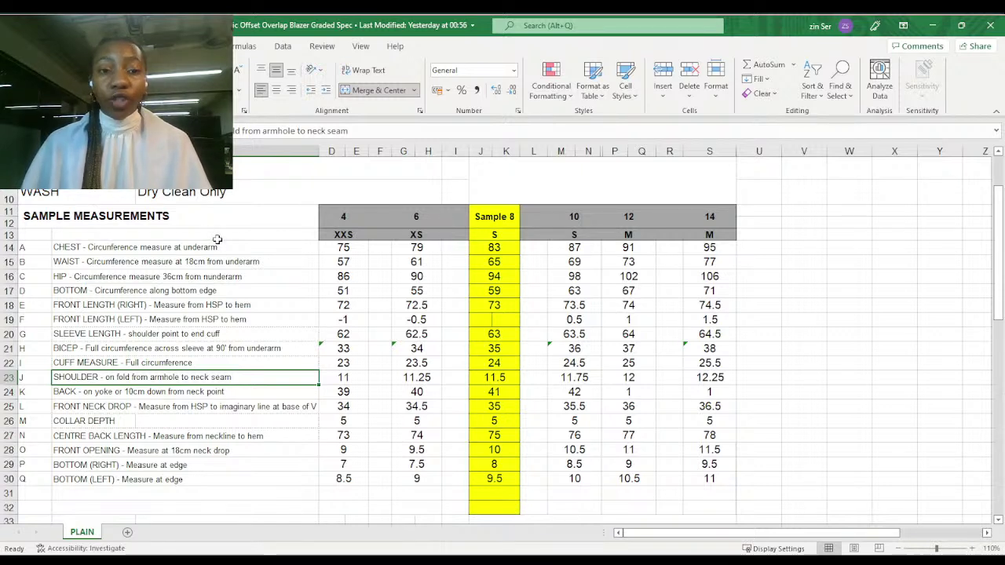
pyautogui.click(209, 249)
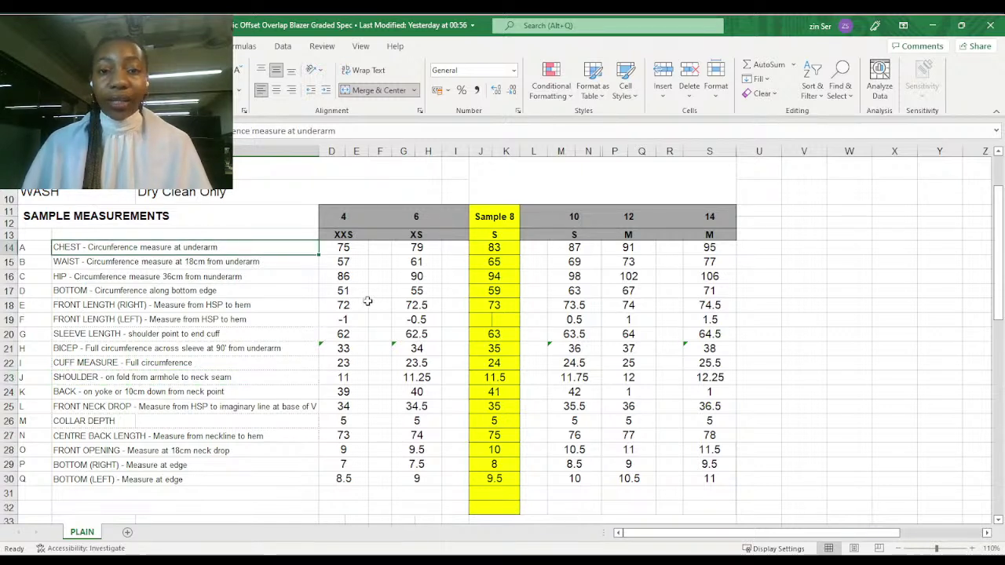
# Compare the chest measurements for Sample 8, size 12 and size 14, finishing on the Sample 8 value.
pyautogui.click(493, 248)
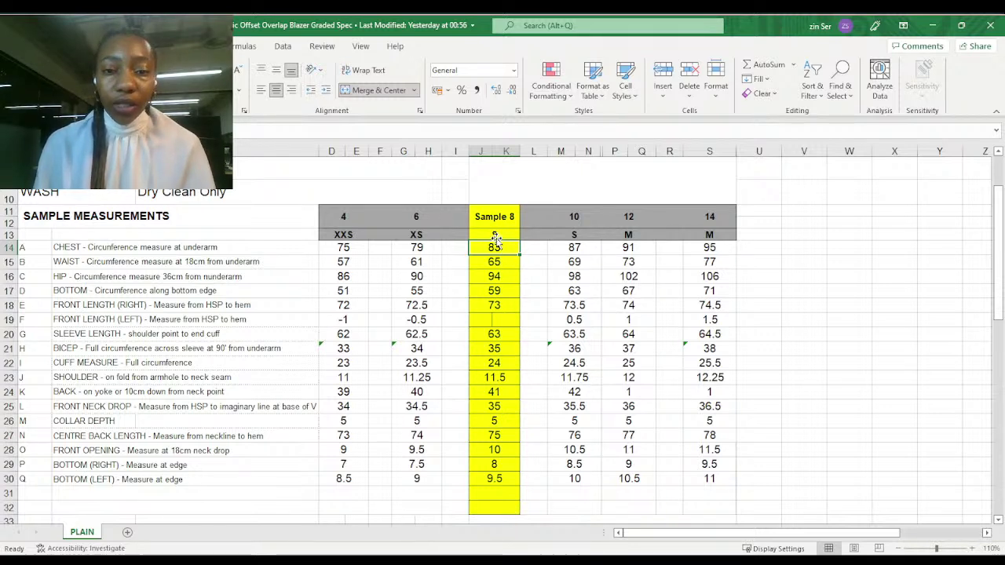
pyautogui.click(638, 249)
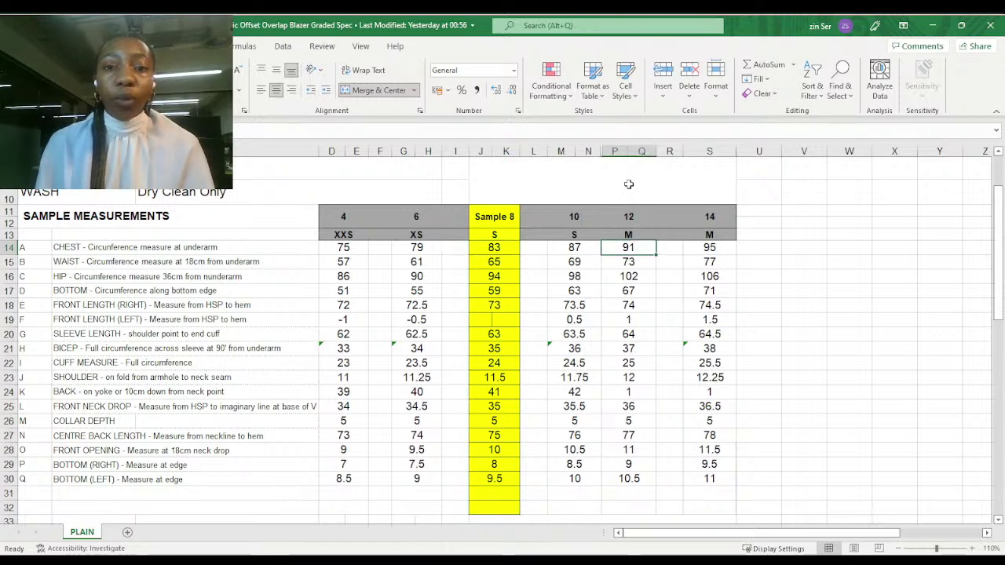
pyautogui.click(626, 217)
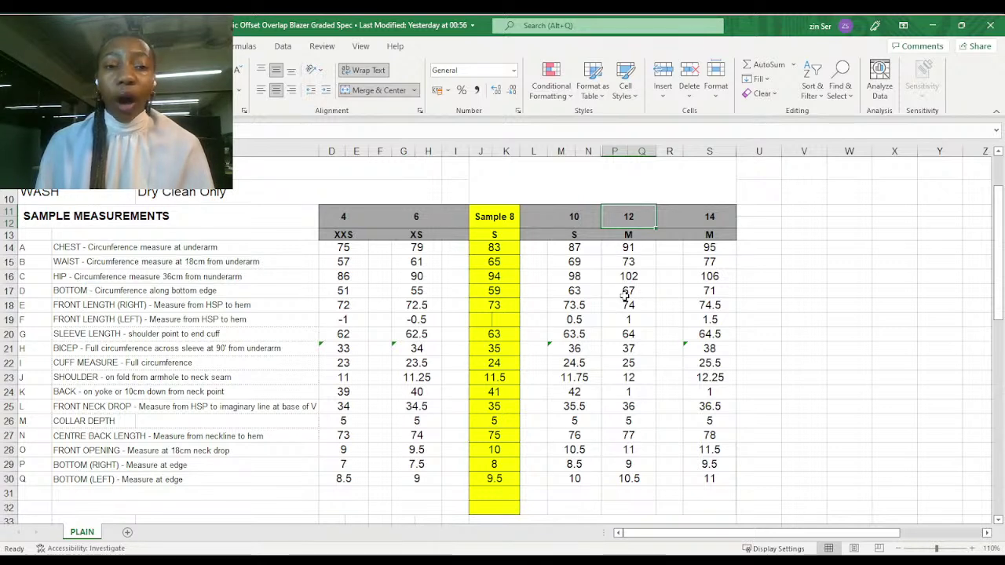
pyautogui.click(713, 251)
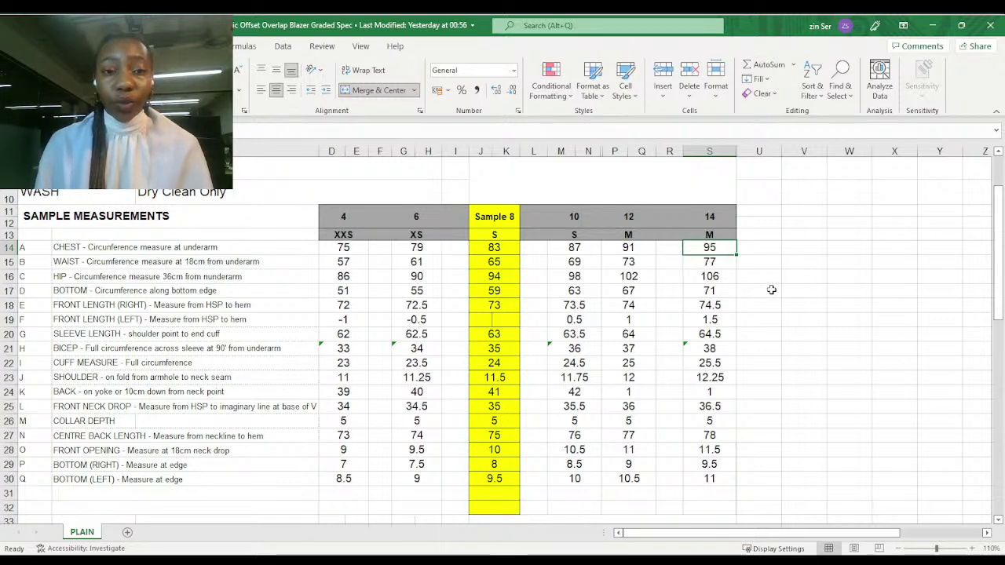
pyautogui.click(494, 248)
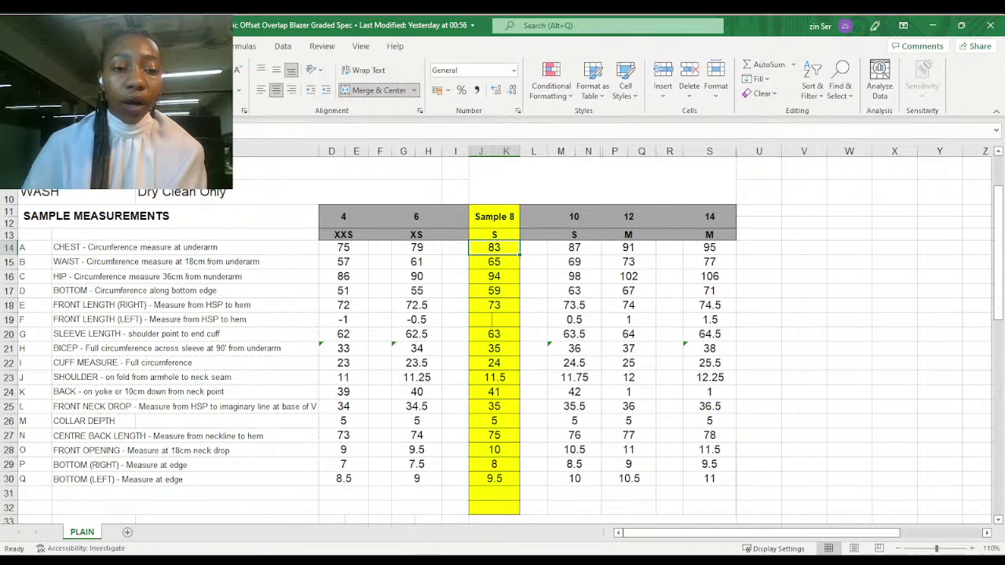
# Switch to Illustrator and examine the mannequin photos of the light grey and black blazers on the development artboard.
pyautogui.hotkey('alt', 'Tab')
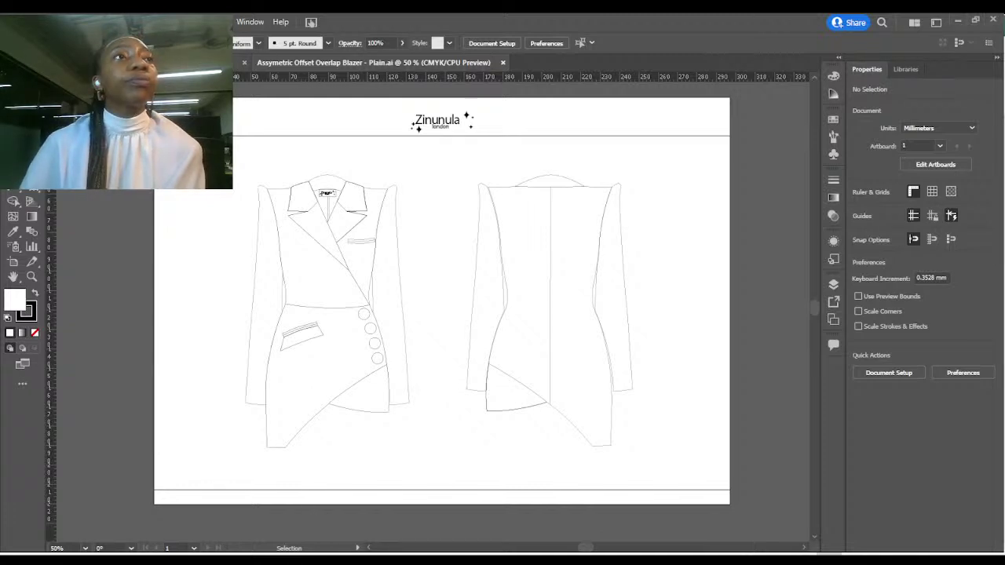
pyautogui.hscroll(-10, 518, 306)
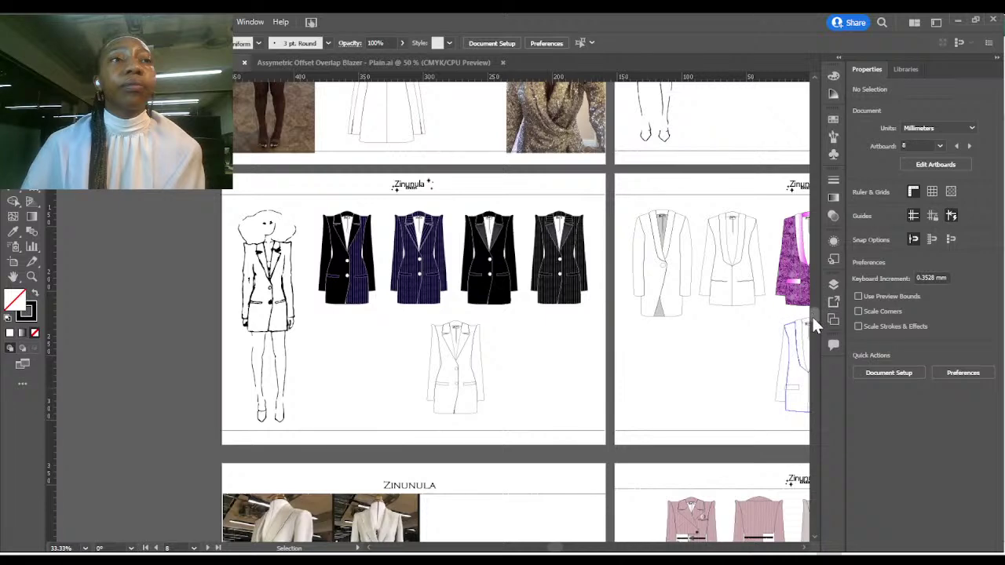
pyautogui.scroll(-8, 812, 314)
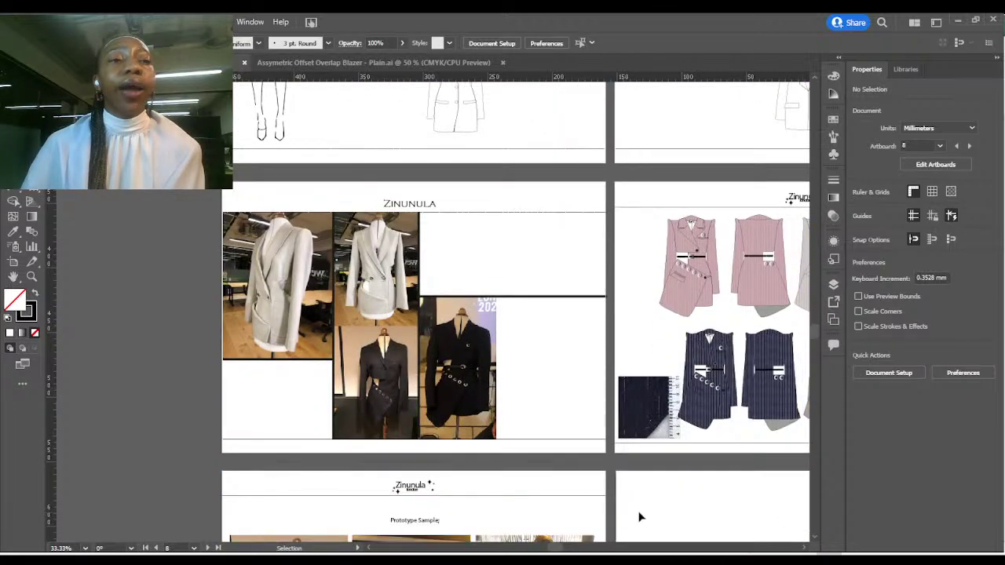
pyautogui.scroll(1, 527, 493)
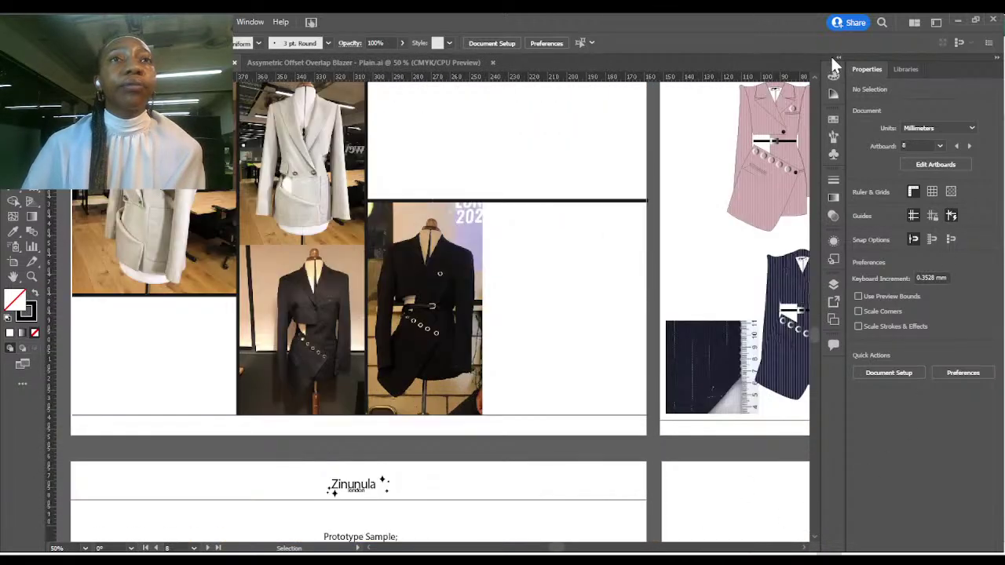
pyautogui.scroll(2, 812, 71)
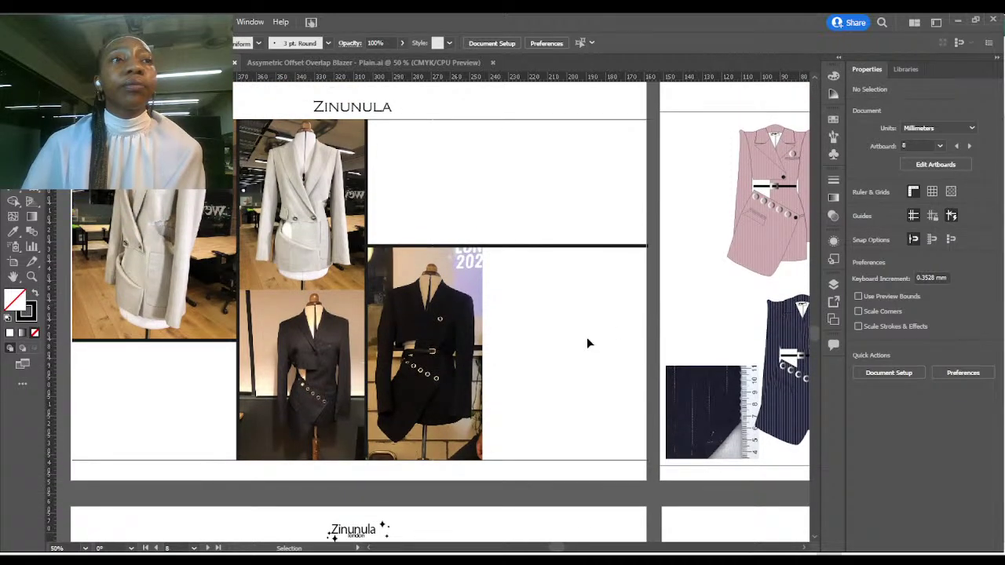
pyautogui.scroll(1, 390, 468)
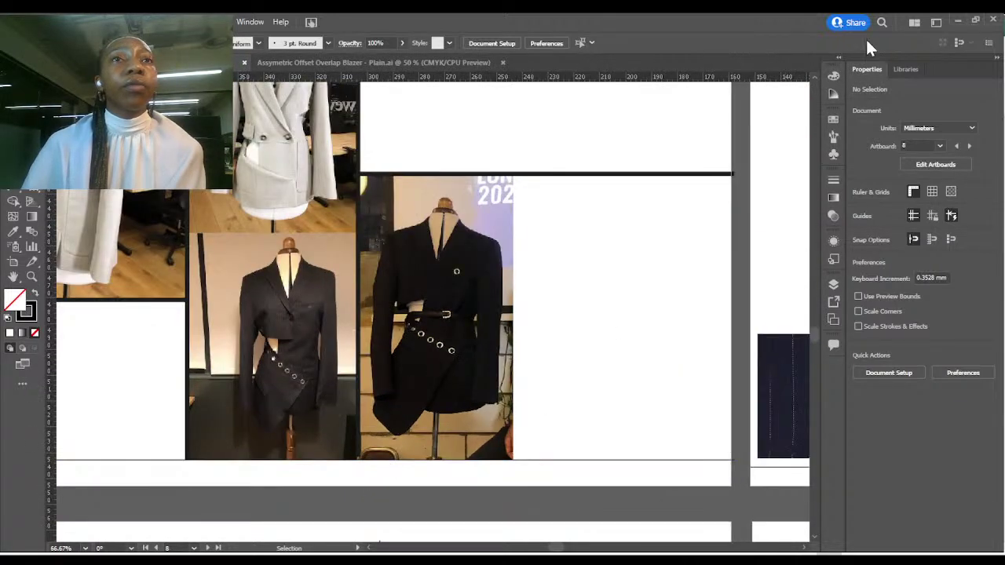
pyautogui.scroll(4, 813, 77)
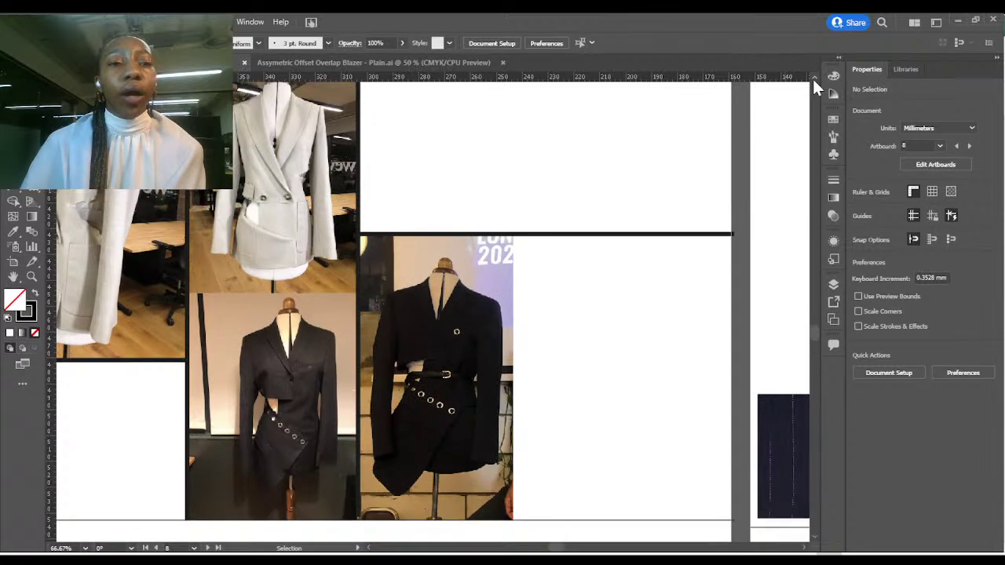
pyautogui.scroll(2, 813, 78)
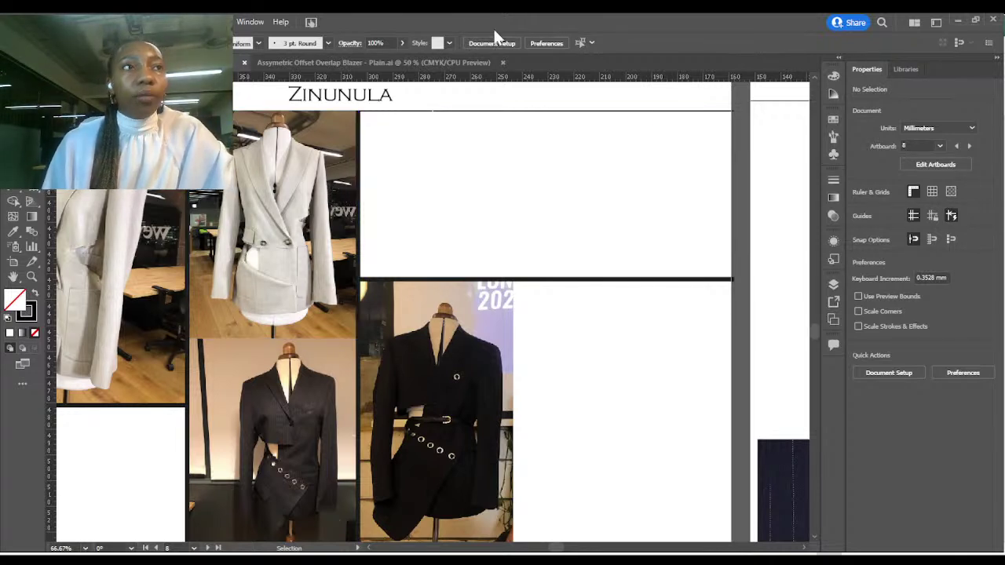
# View the plain blazer flats document, return to the Excel spec and compare the chest values for Sample 8 and size 6.
pyautogui.click(362, 62)
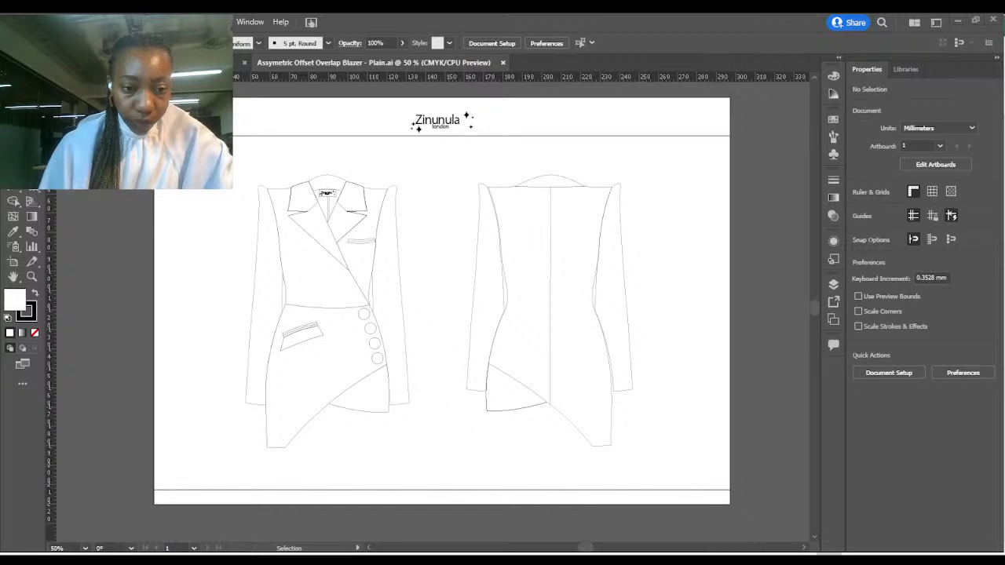
pyautogui.hotkey('alt', 'Tab')
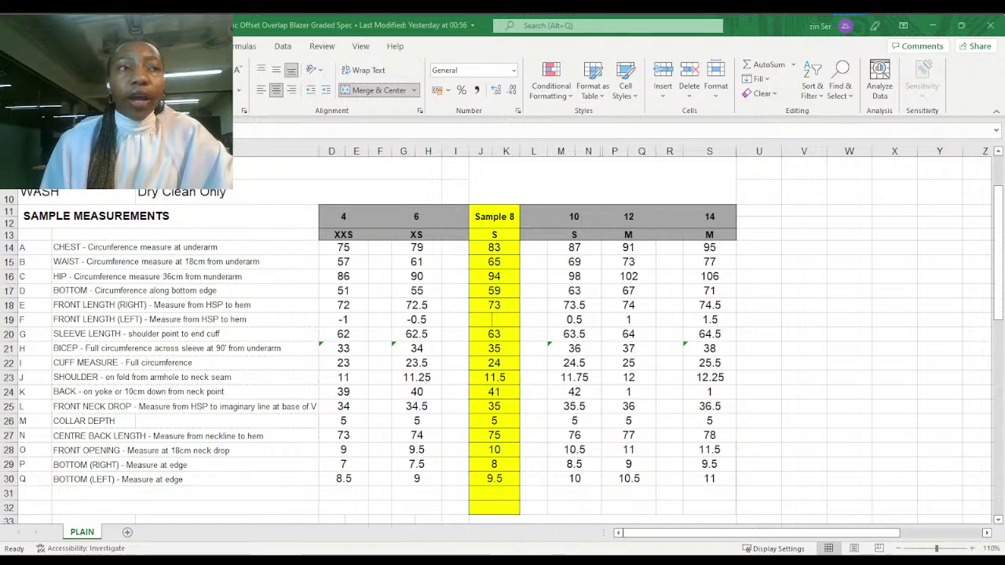
pyautogui.click(132, 246)
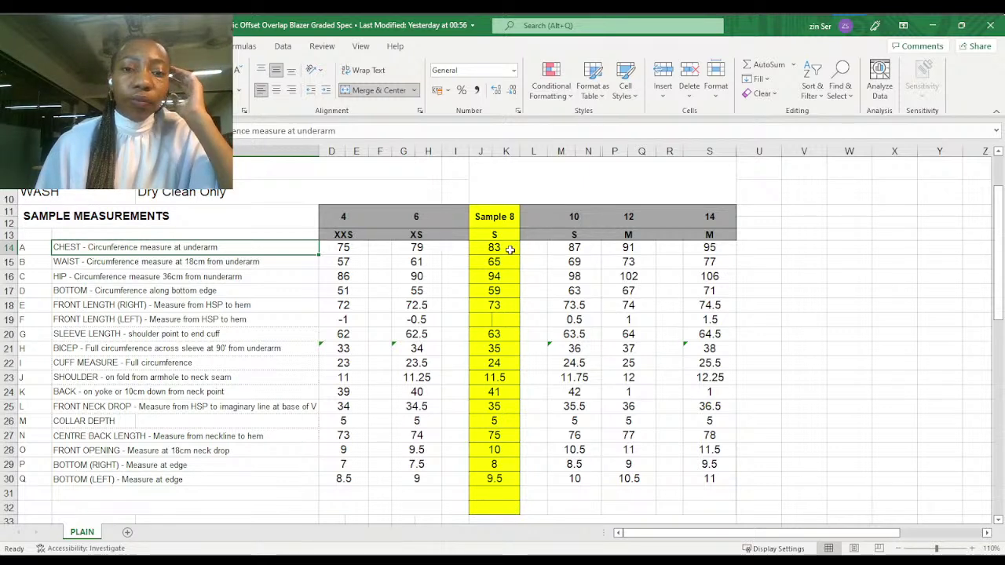
pyautogui.click(510, 248)
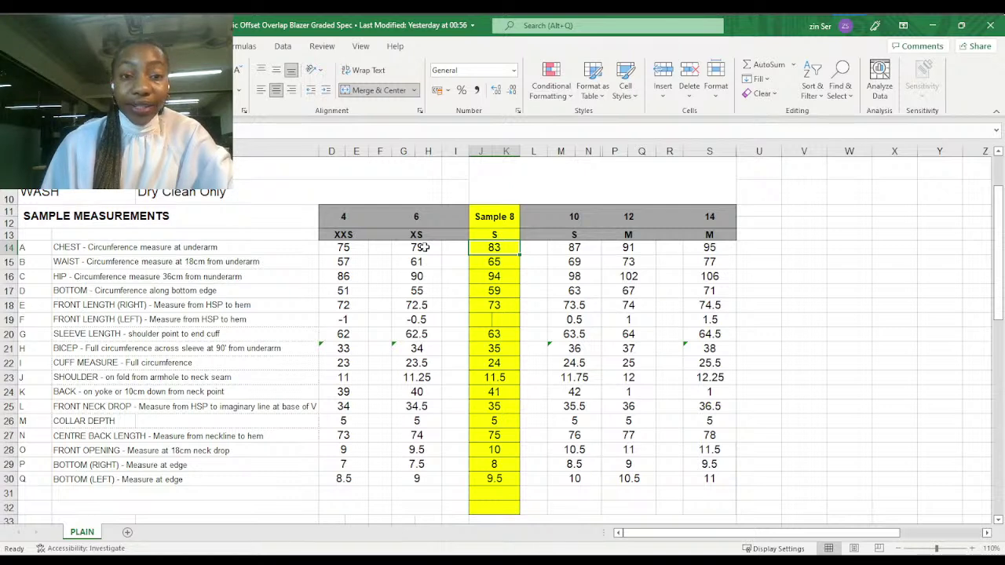
pyautogui.click(424, 247)
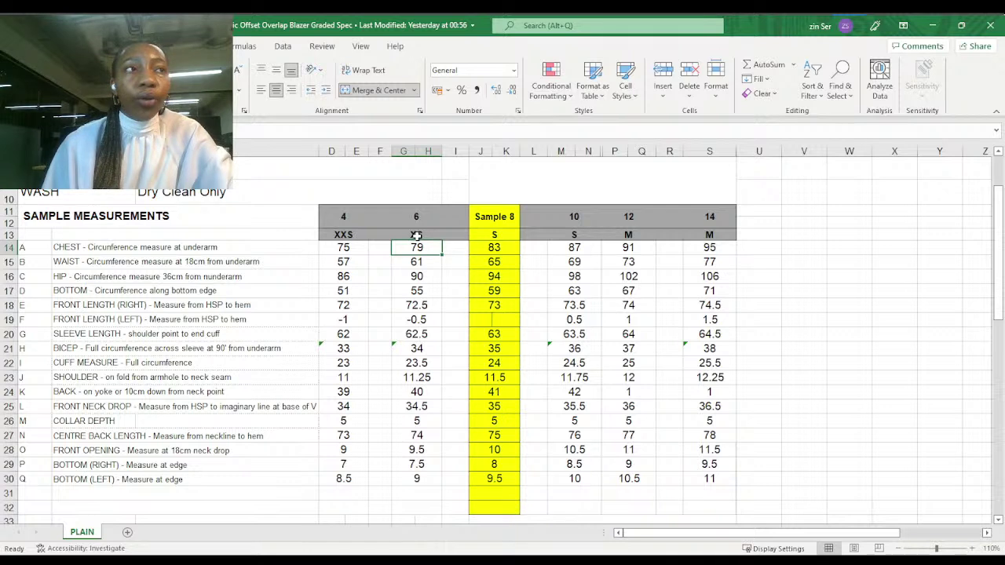
# Enter =J14-4 as the size 6 chest formula in the graded measurements table.
pyautogui.write('=J14-4')
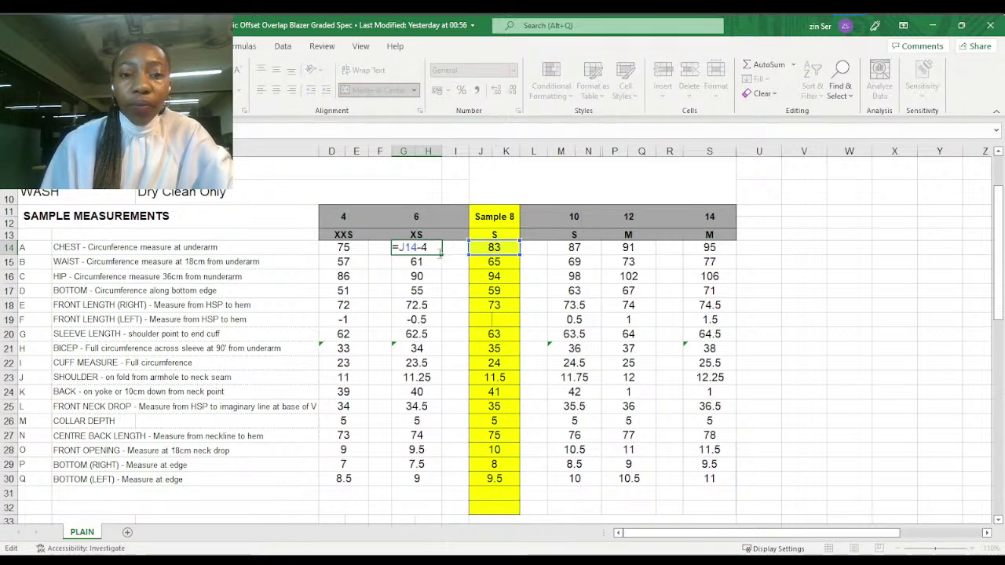
pyautogui.press('Return')
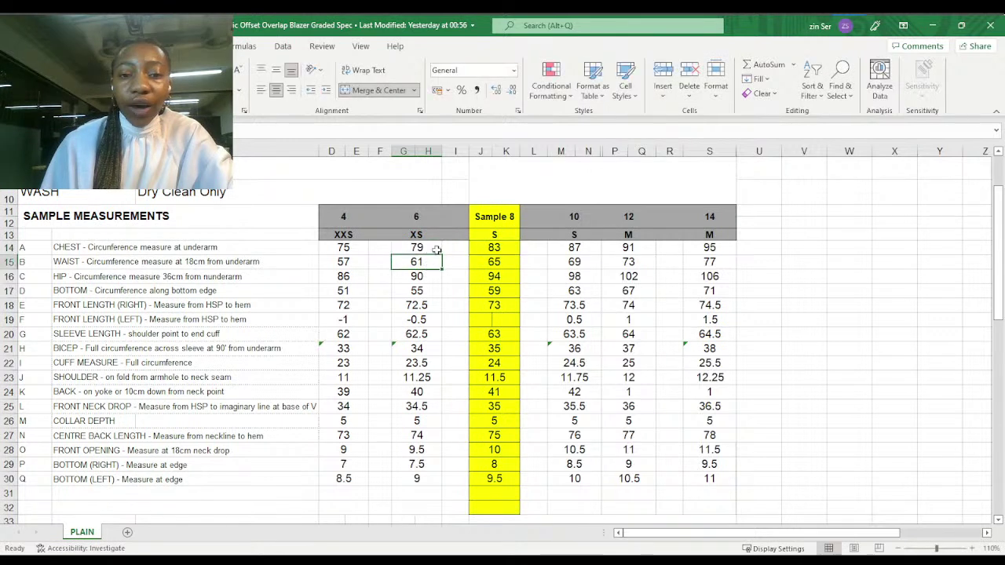
# Set the Sample 8 chest measurement to 90 to demonstrate how the graded sizes recalculate.
pyautogui.click(487, 248)
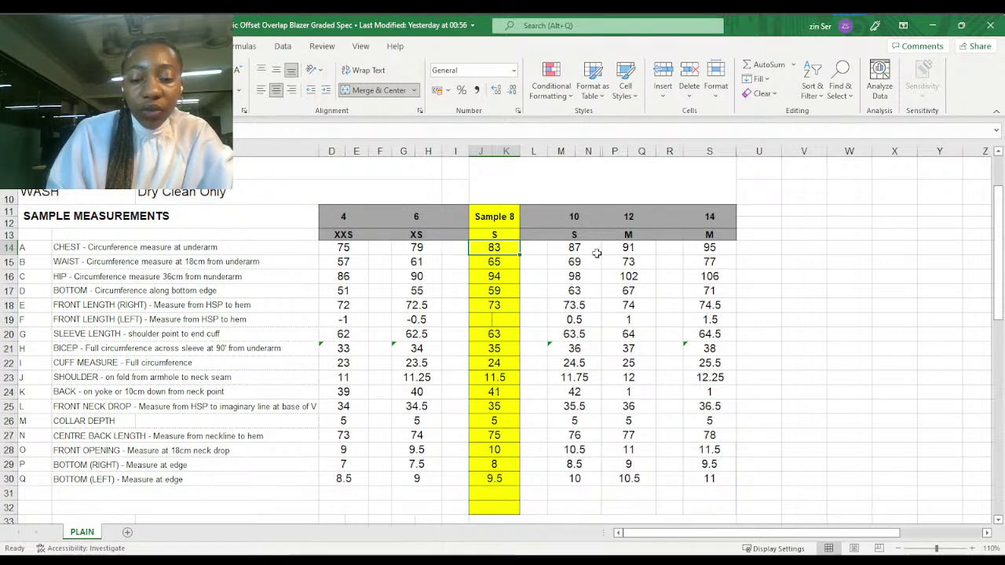
pyautogui.write('90')
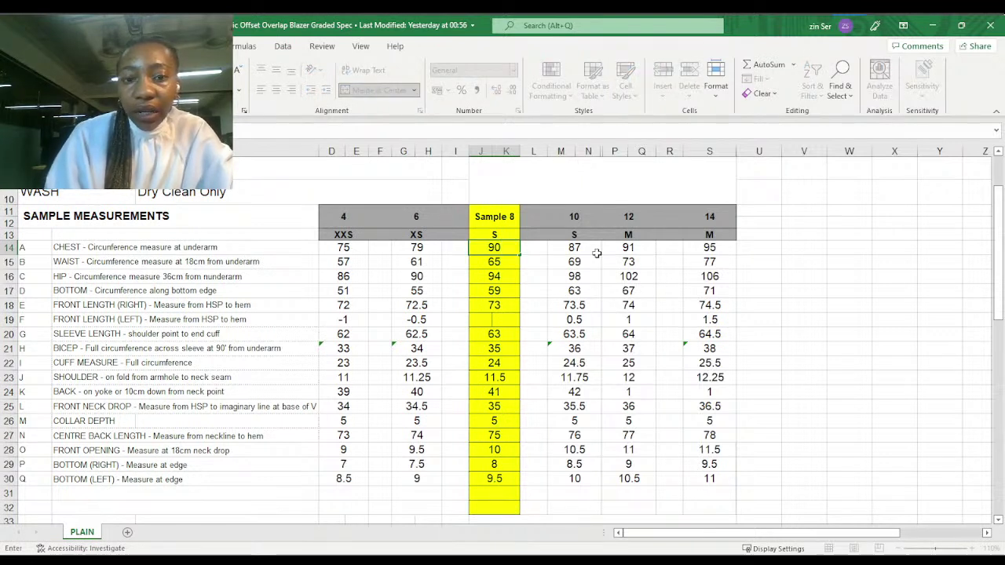
pyautogui.press('Return')
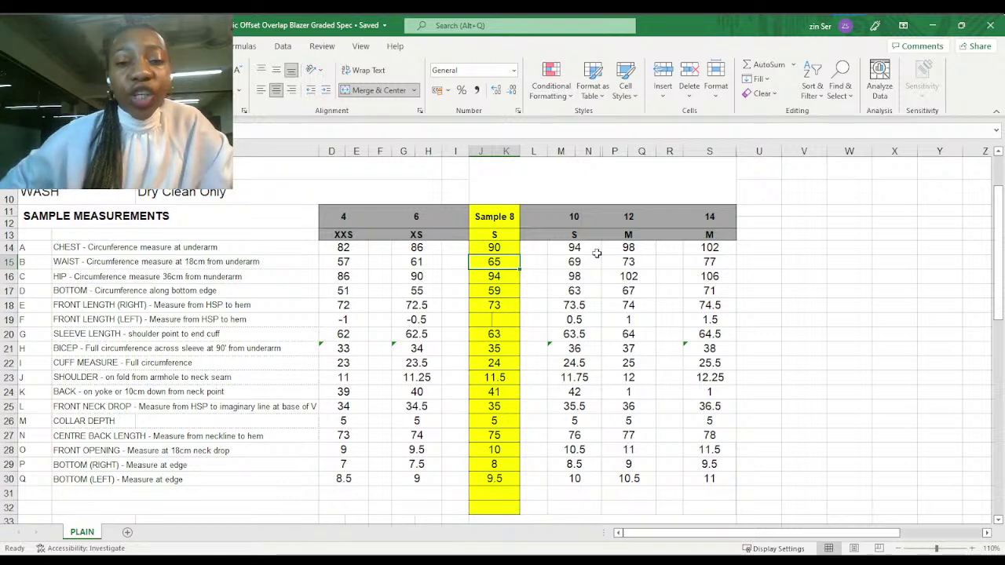
# Review the chest row across Sample 8, size 6 and size 4, and inspect the size 10 chest formula without changing it.
pyautogui.click(509, 246)
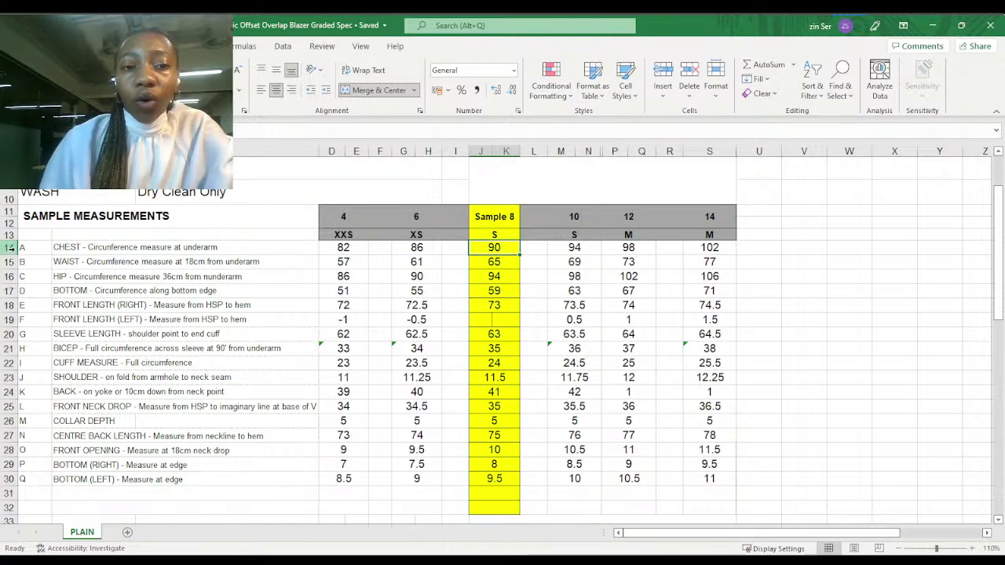
pyautogui.click(10, 247)
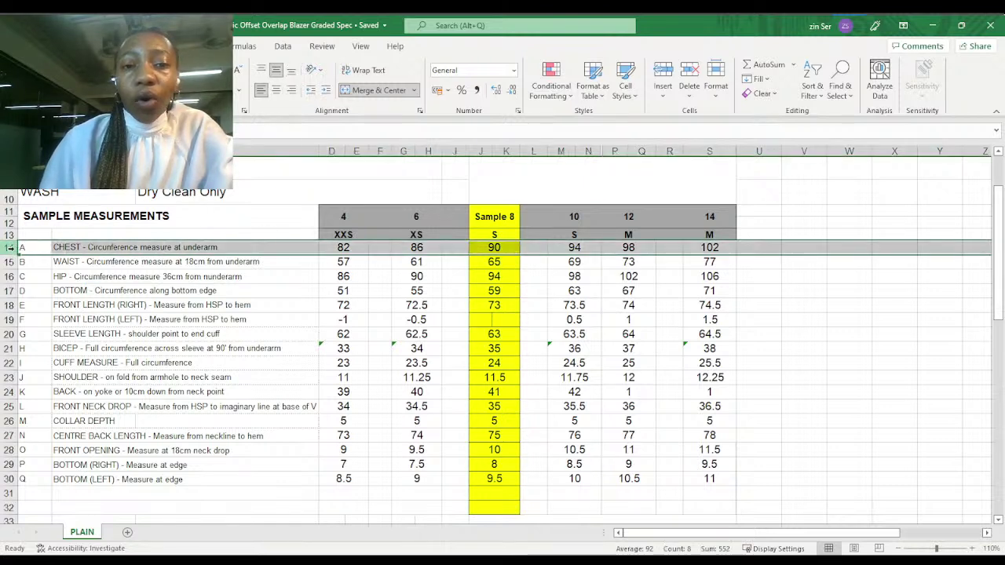
pyautogui.click(492, 248)
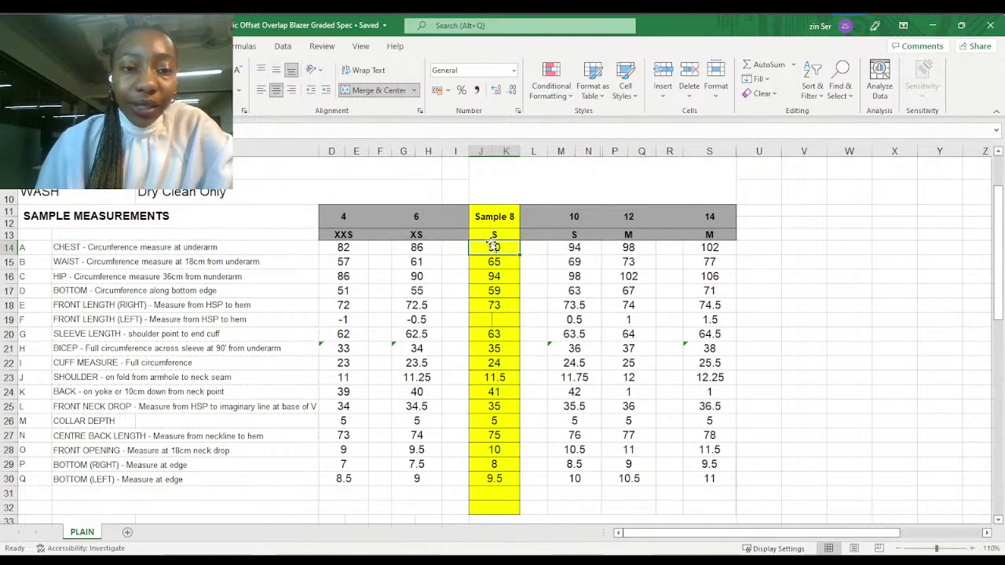
pyautogui.click(422, 248)
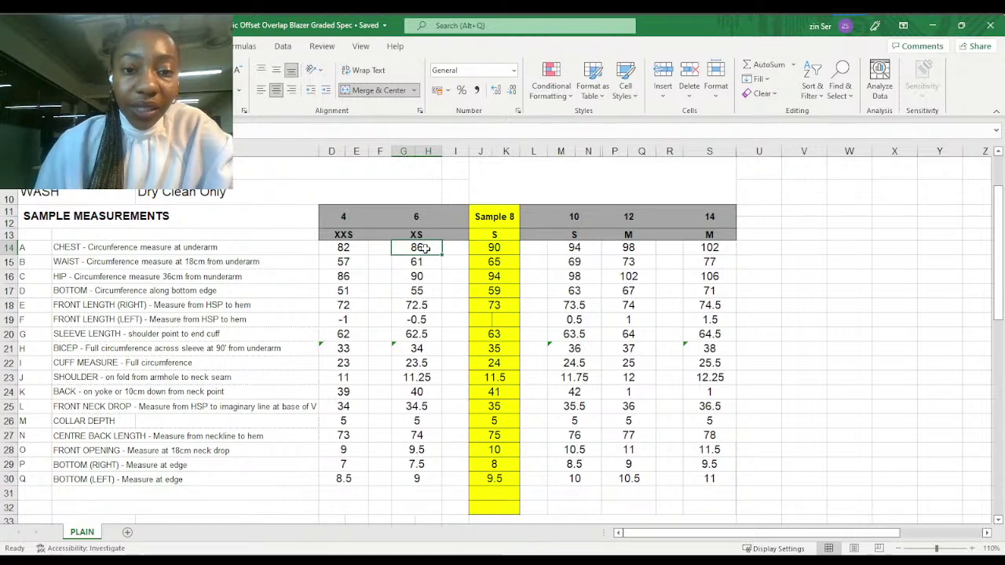
pyautogui.click(346, 246)
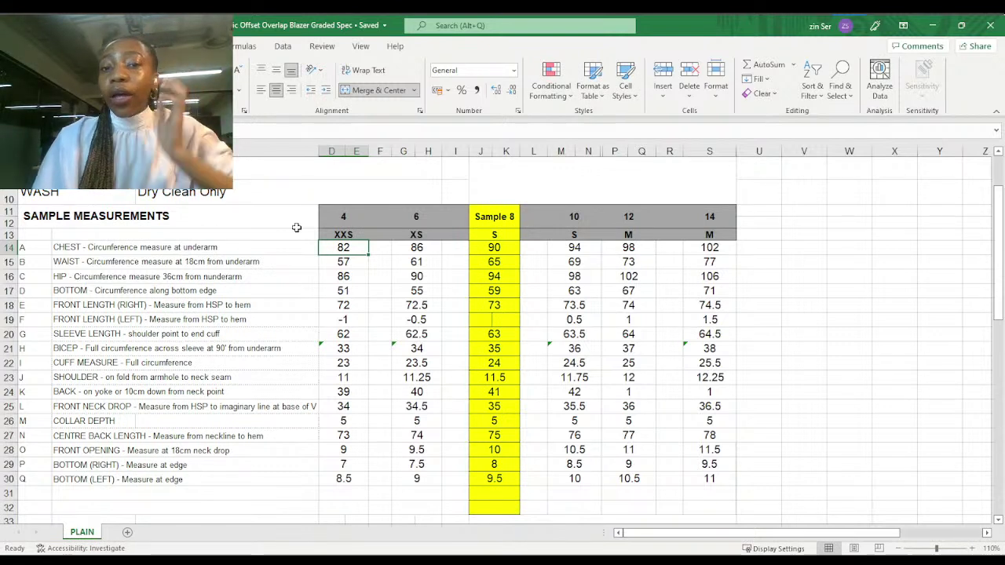
pyautogui.doubleClick(585, 245)
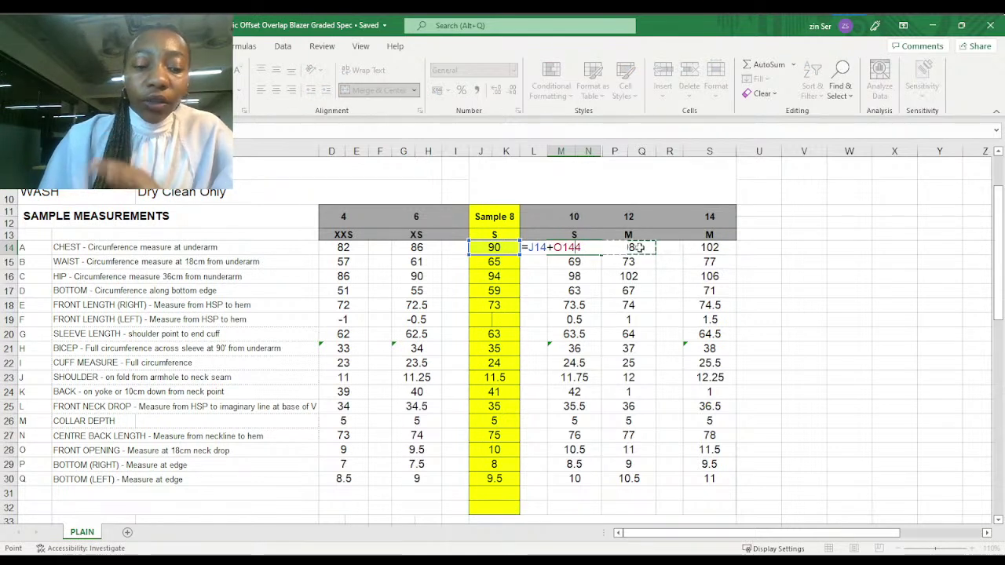
pyautogui.press('Escape')
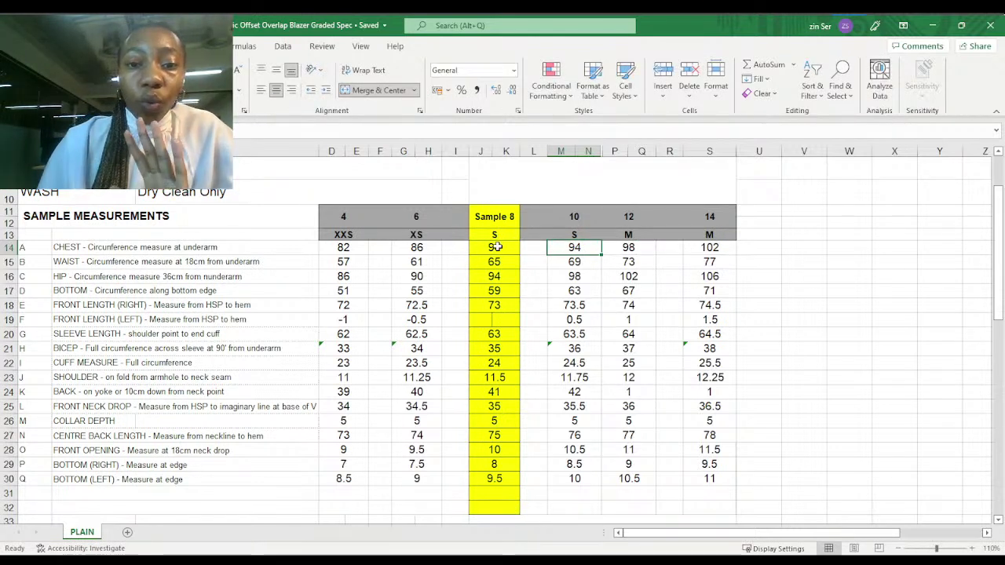
# Set the Sample 8 chest measurement to 100 as a second grading test.
pyautogui.click(498, 247)
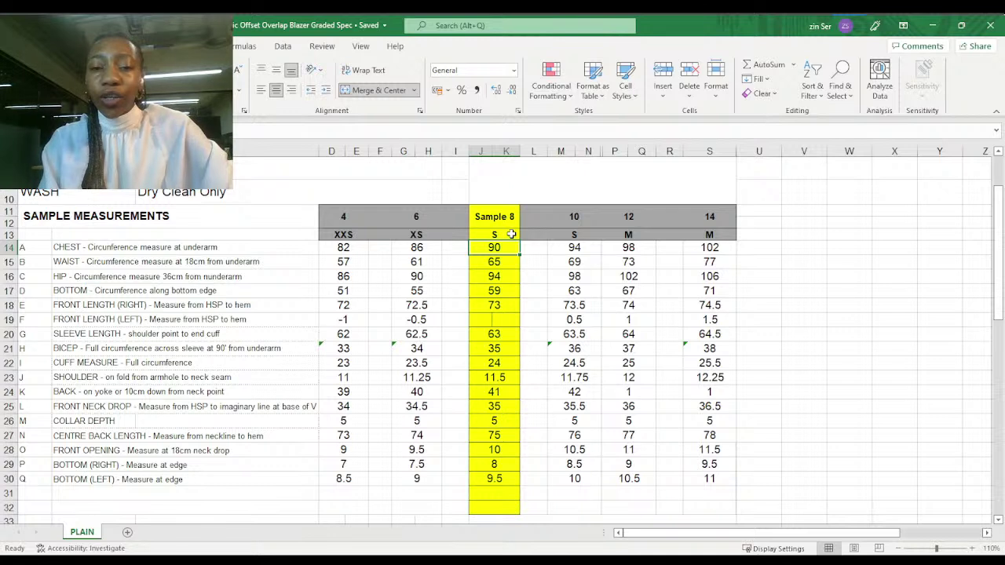
pyautogui.write('100')
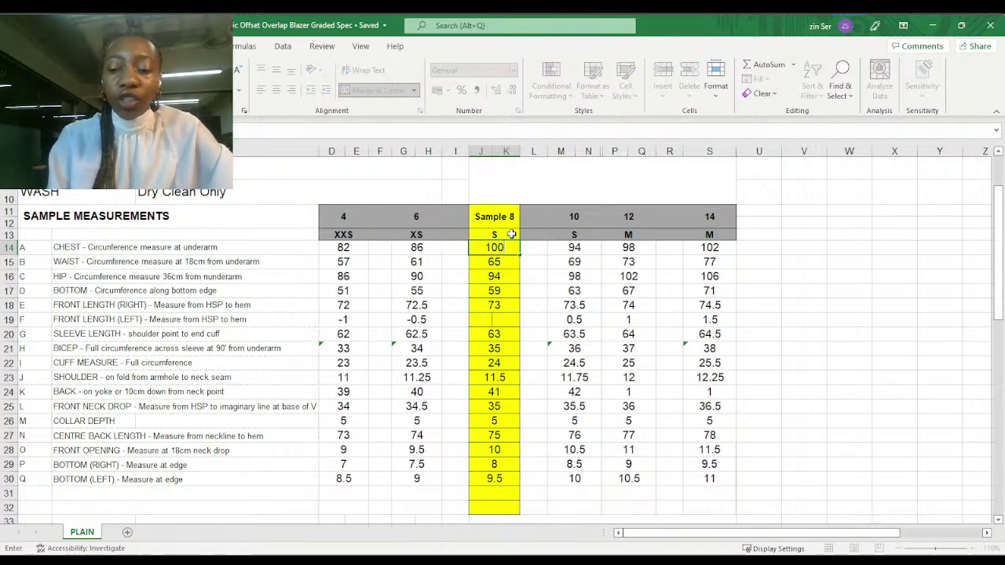
pyautogui.press('Return')
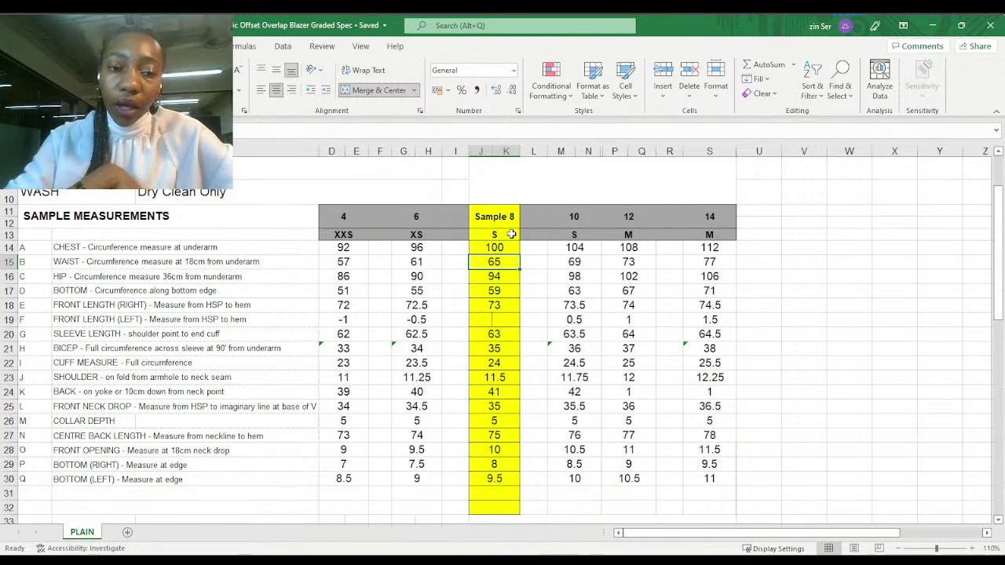
# Set the Sample 8 chest measurement back to 83.
pyautogui.press('Up')
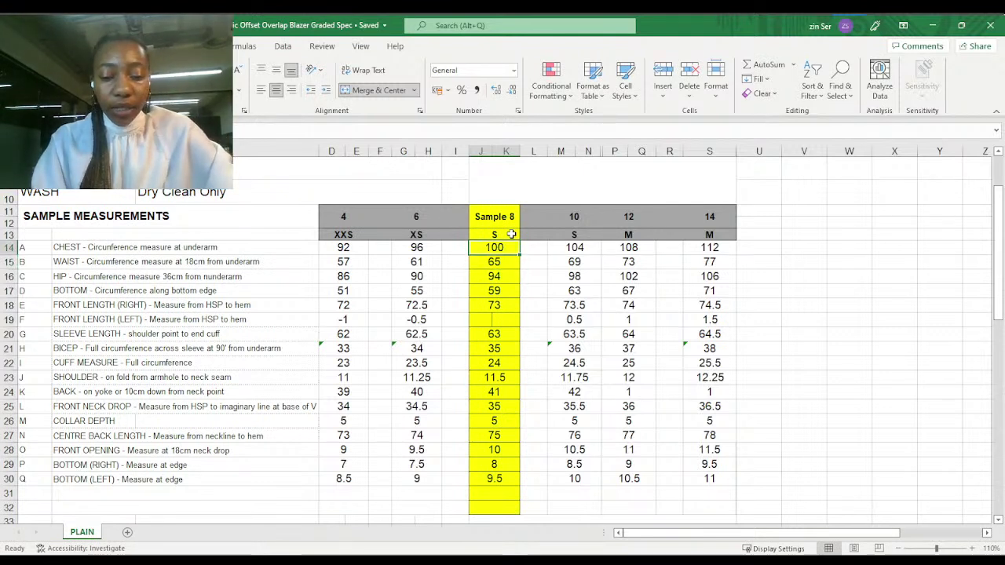
pyautogui.write('83')
pyautogui.press('Return')
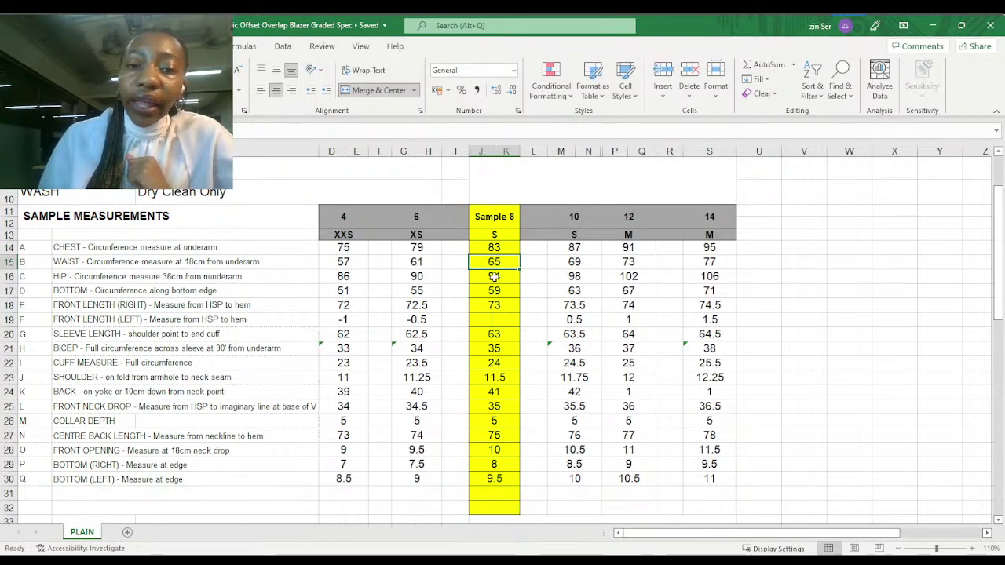
# Review the waist row's description, check its position on the Sewport tech pack diagram in the browser, and return to the Excel spec.
pyautogui.click(8, 263)
pyautogui.click(106, 264)
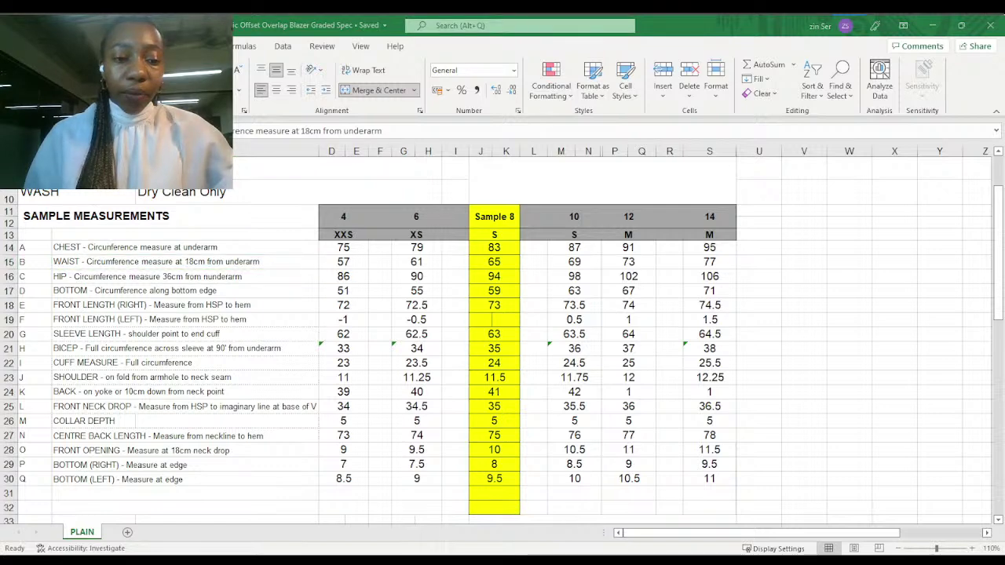
pyautogui.hotkey('alt', 'Tab')
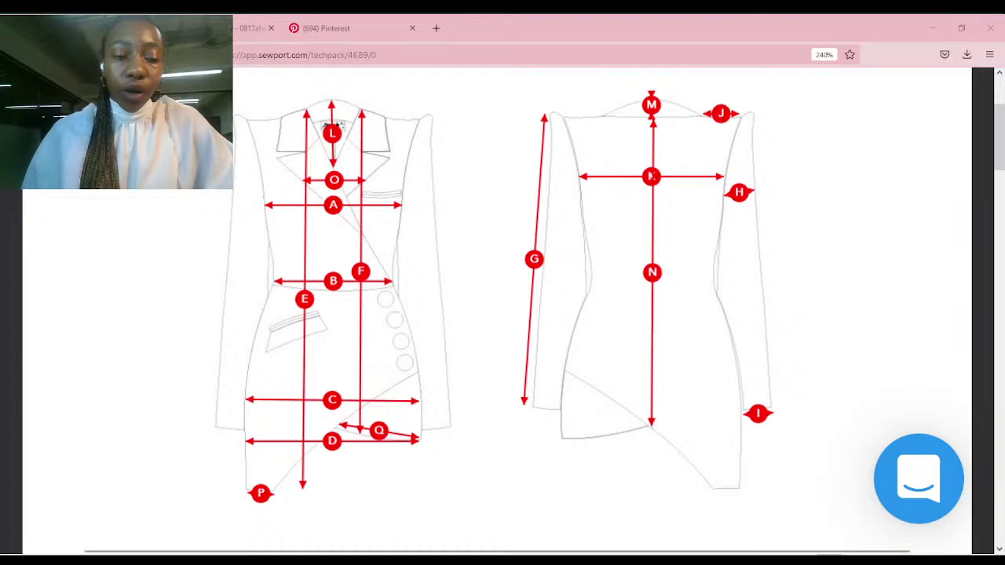
pyautogui.hotkey('alt', 'Tab')
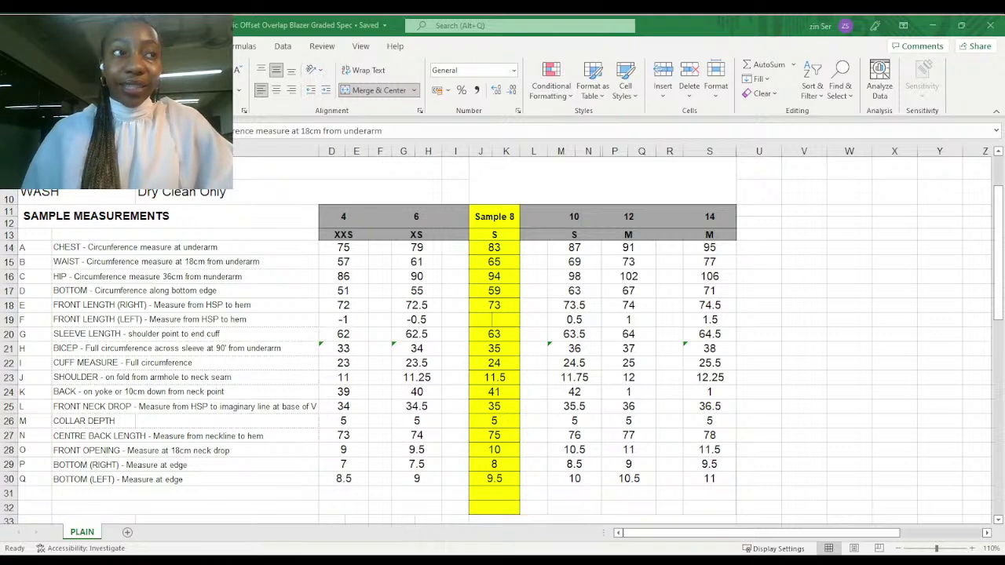
# Correct the misspelled "nunderarm" to "underarm" in the hip measurement description.
pyautogui.click(105, 275)
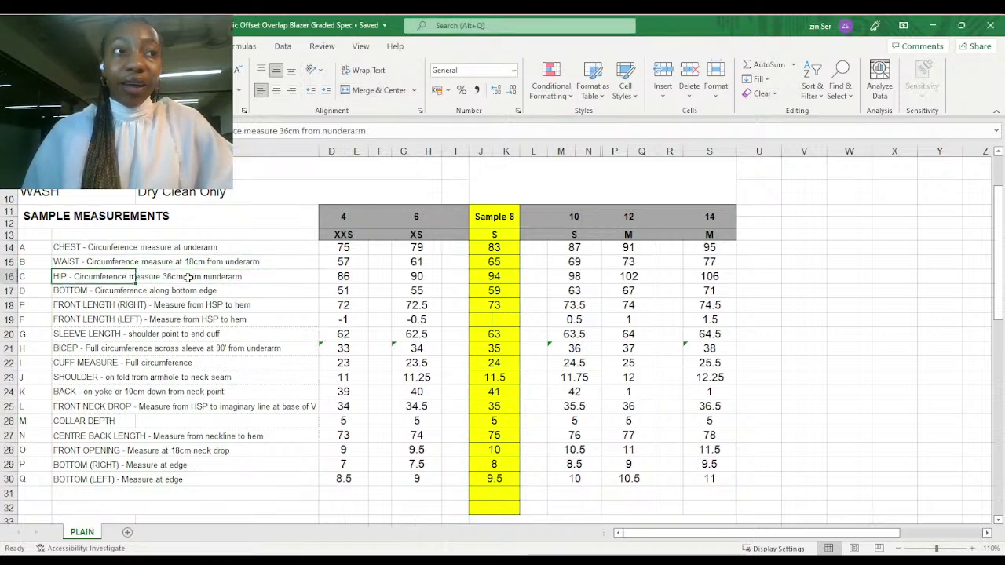
pyautogui.click(8, 278)
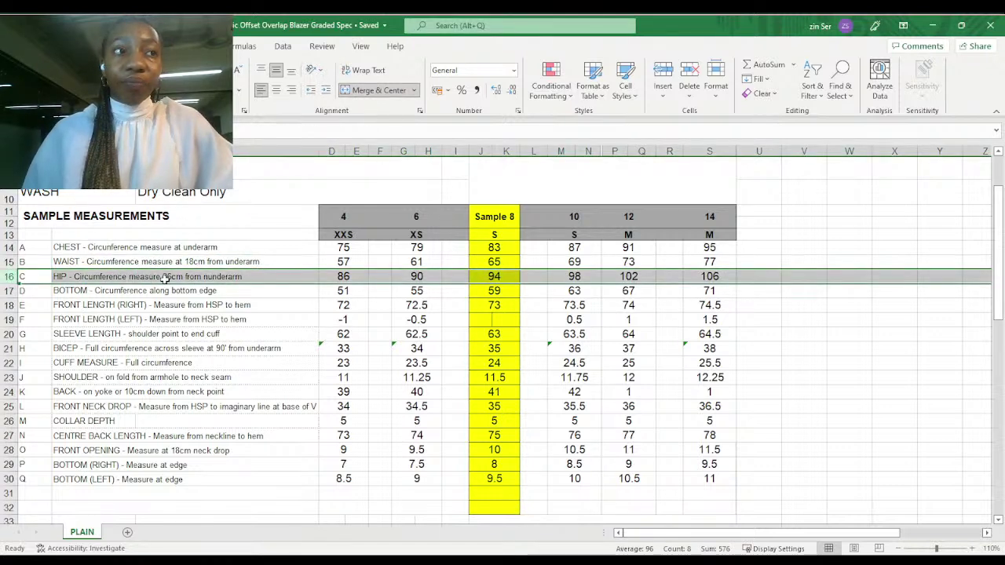
pyautogui.click(83, 277)
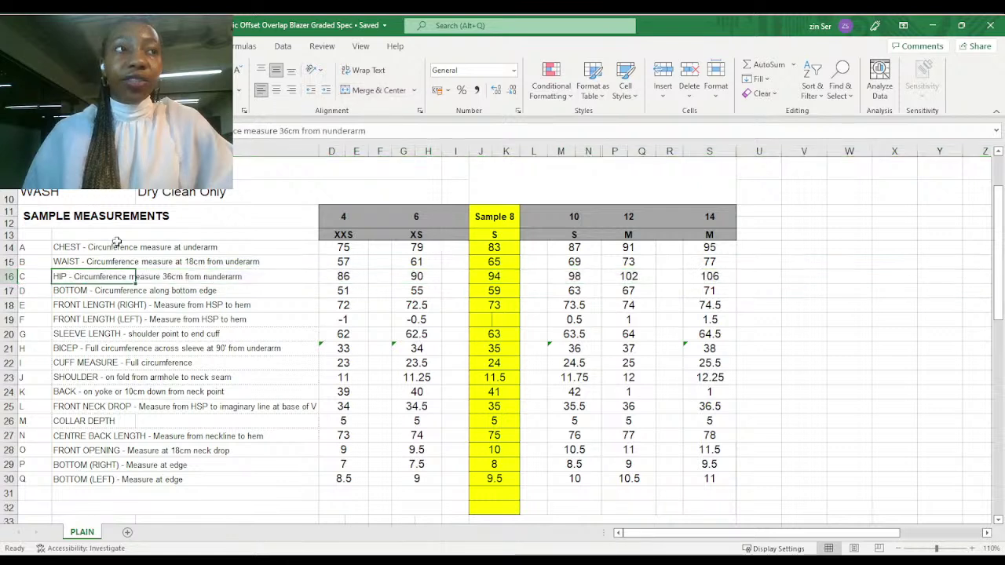
pyautogui.click(323, 131)
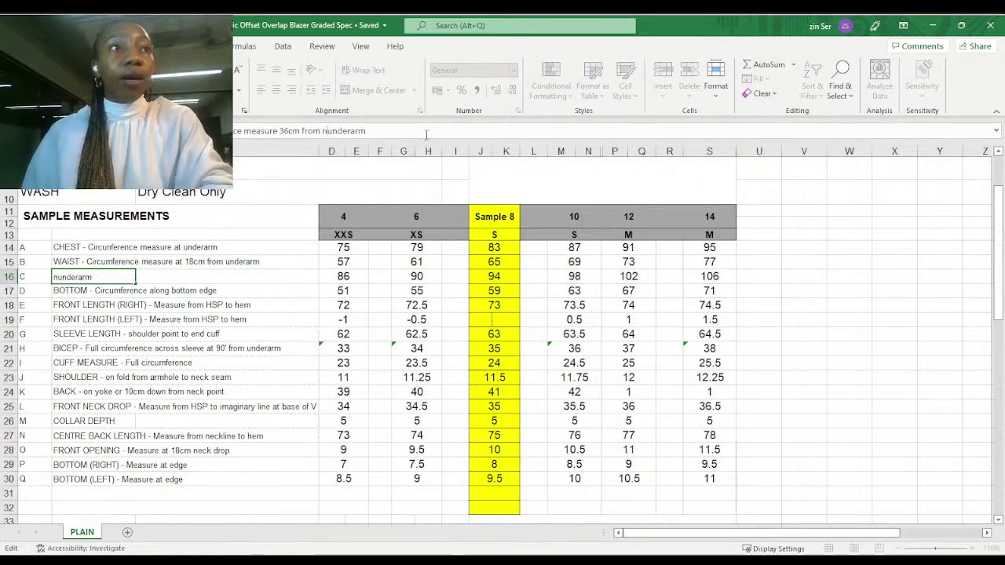
pyautogui.click(145, 362)
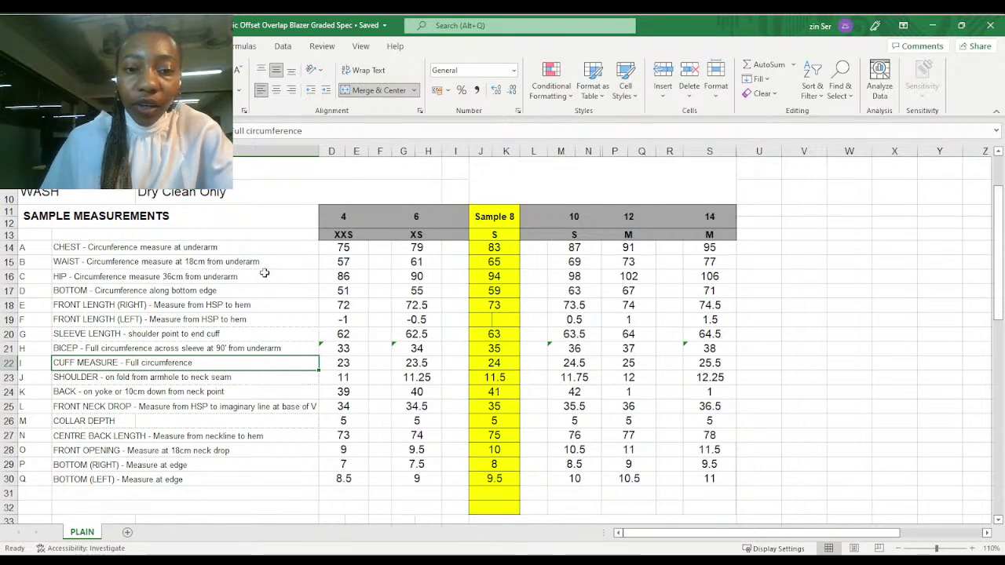
# Inspect the size 4 formulas for the hip and bottom measurements, finishing on the size 4 front length (left) value.
pyautogui.click(324, 277)
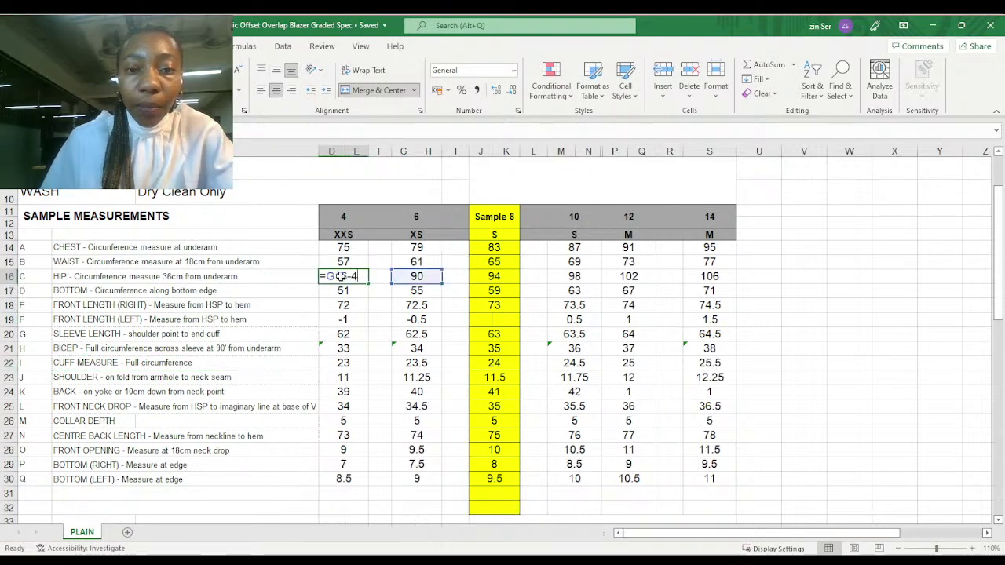
pyautogui.doubleClick(341, 277)
pyautogui.press('Return')
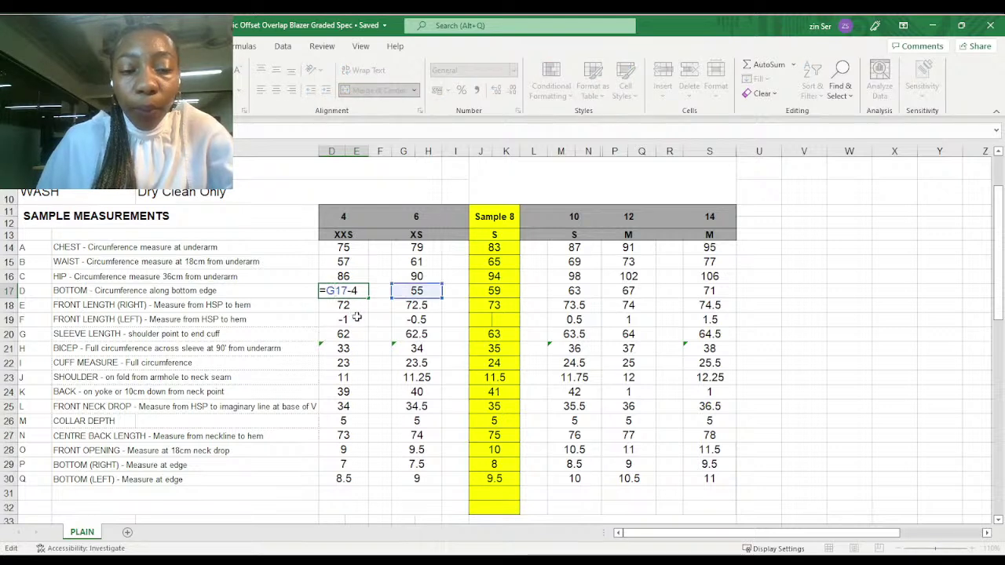
pyautogui.click(353, 317)
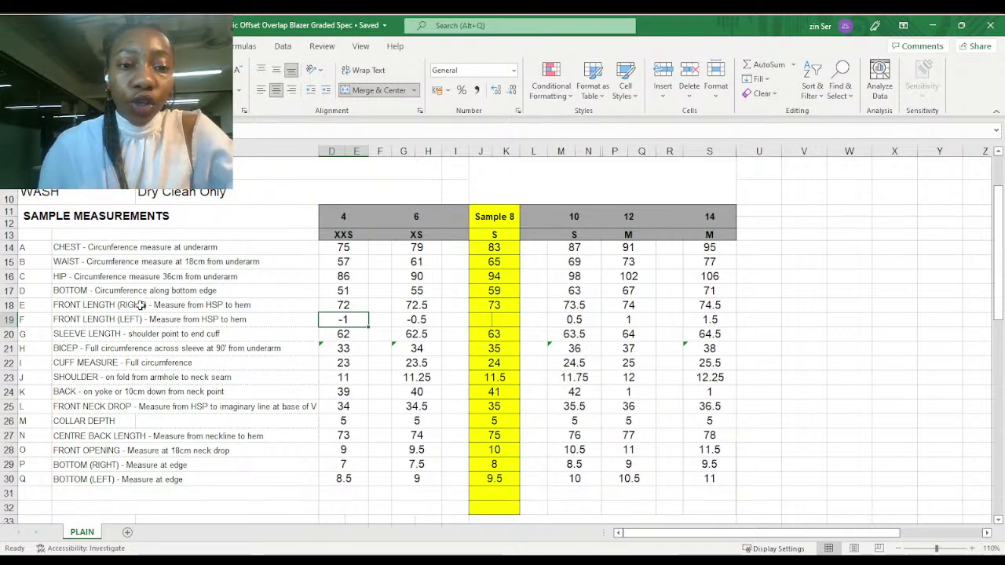
# Compare the front length (right) description with the Sewport tech pack diagram in the browser, then return to that description in Excel.
pyautogui.click(70, 305)
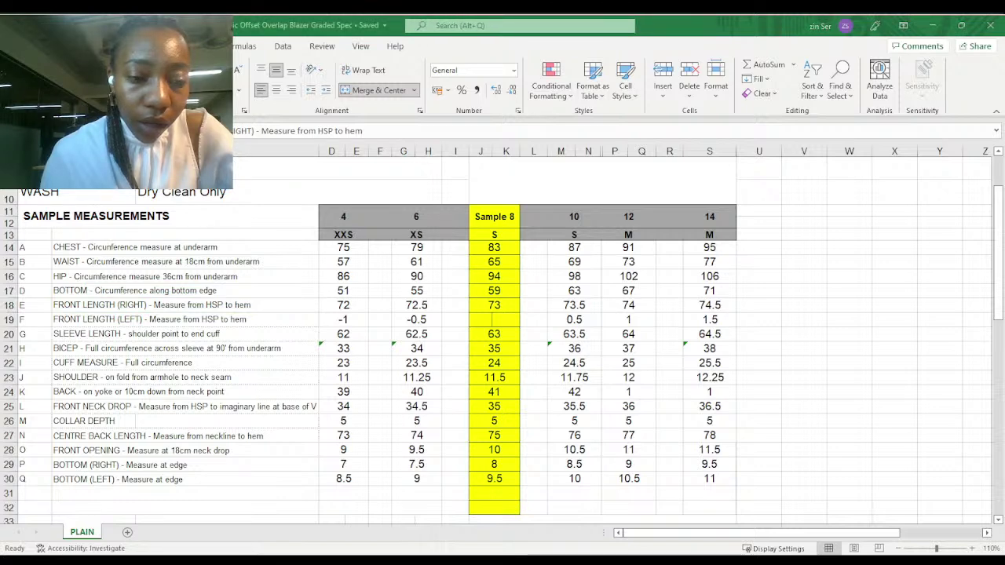
pyautogui.hotkey('alt', 'Tab')
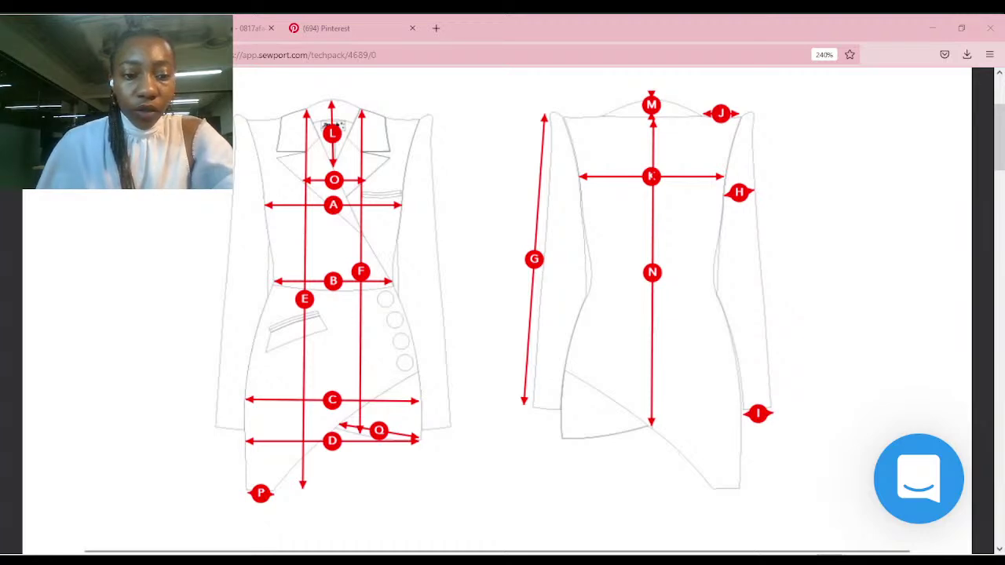
pyautogui.hotkey('alt', 'Tab')
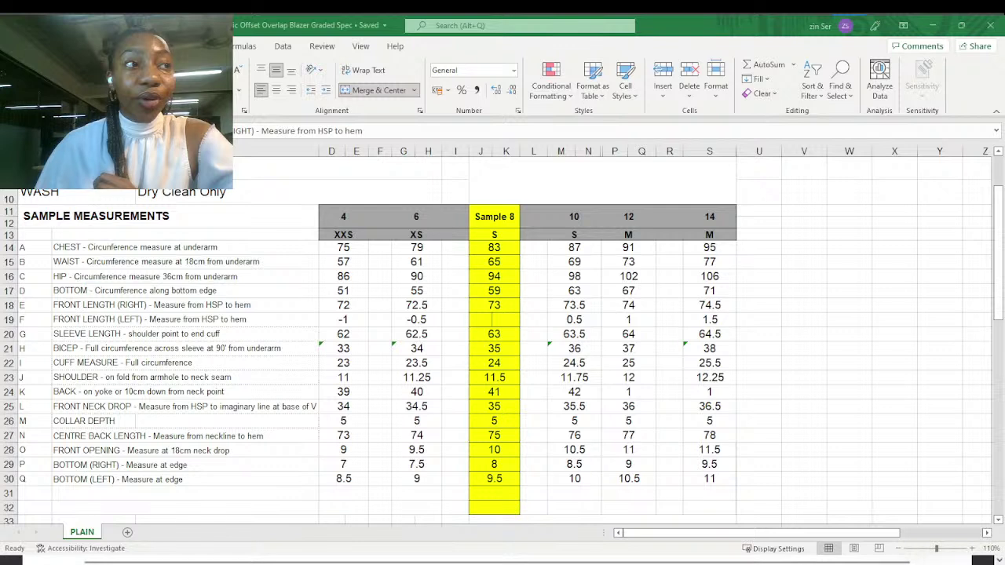
pyautogui.press('F2')
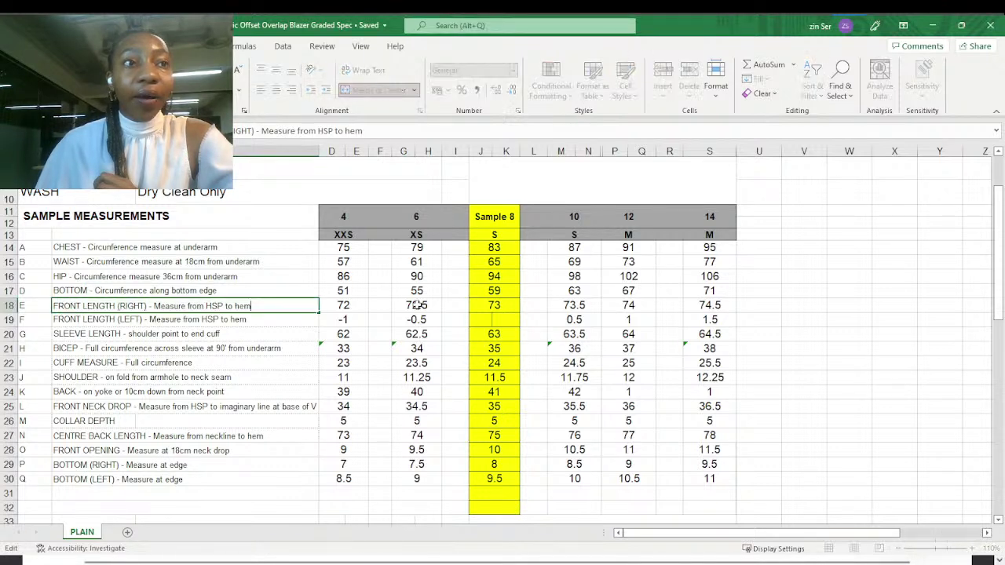
# Check the size 6 front length (right) value and inspect the size 6 sleeve length formula.
pyautogui.click(417, 305)
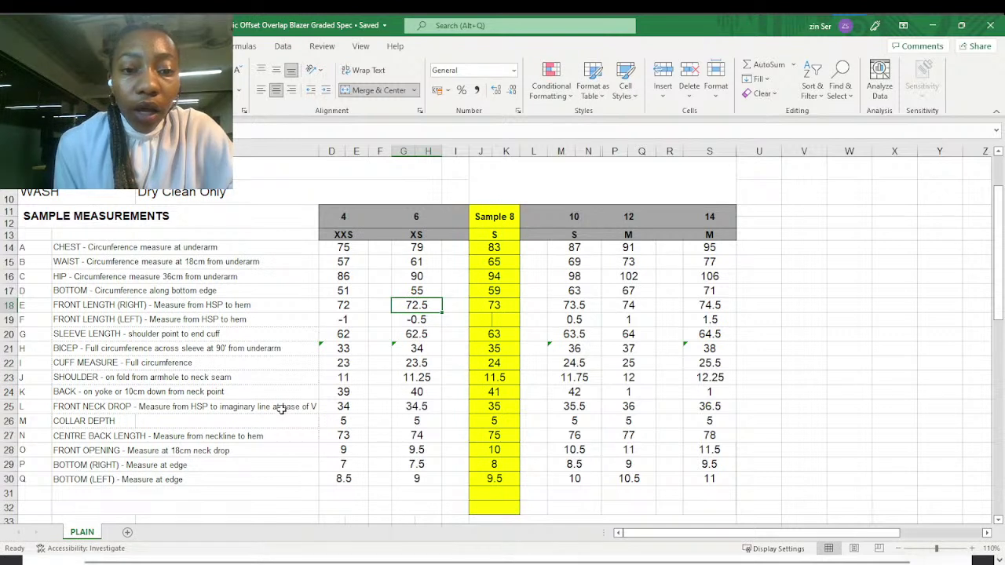
pyautogui.click(416, 335)
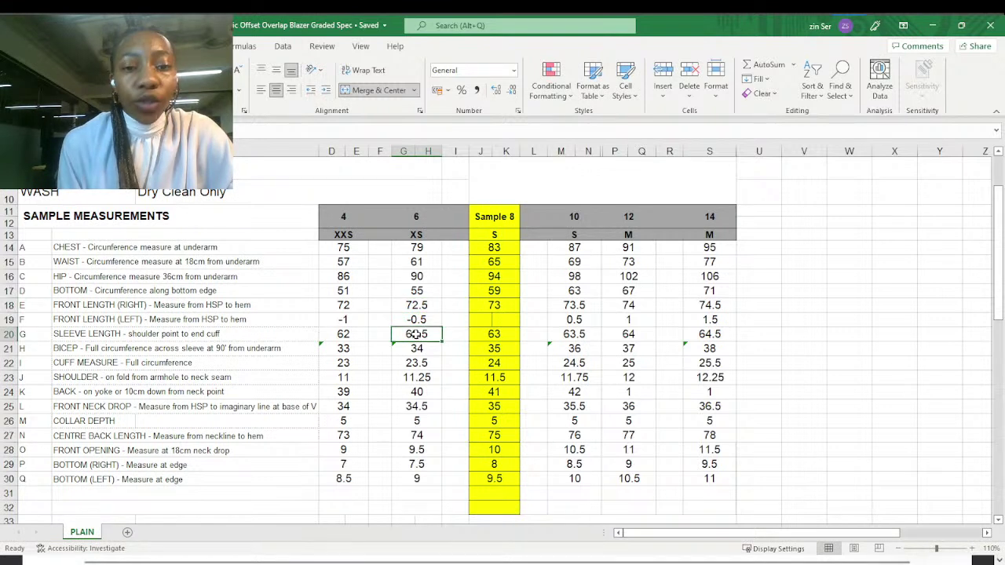
pyautogui.doubleClick(416, 335)
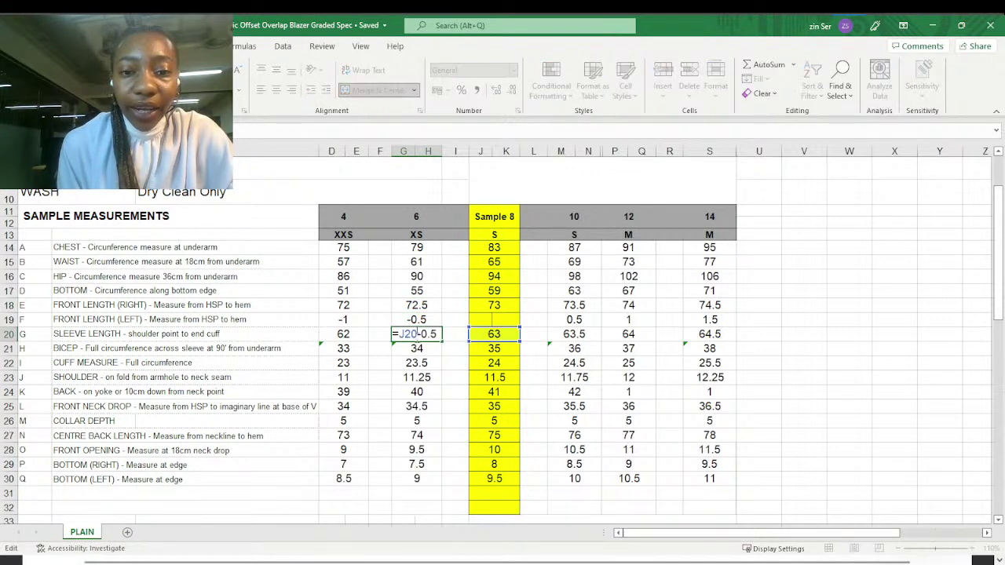
# Check the size 6 cuff and shoulder values, then highlight the bicep and cuff measurement rows in turn, finishing on the bicep row.
pyautogui.click(422, 363)
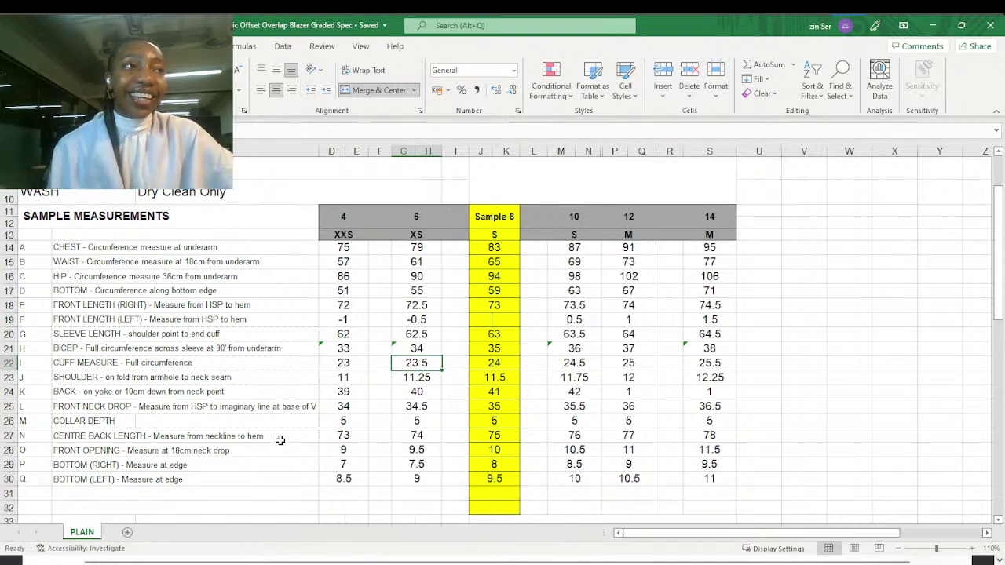
pyautogui.click(417, 378)
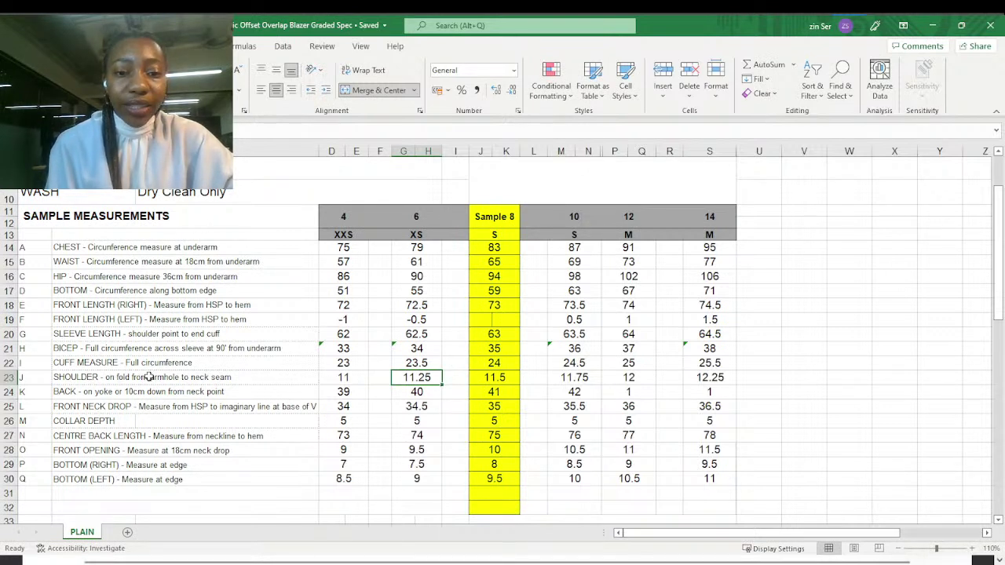
pyautogui.click(7, 349)
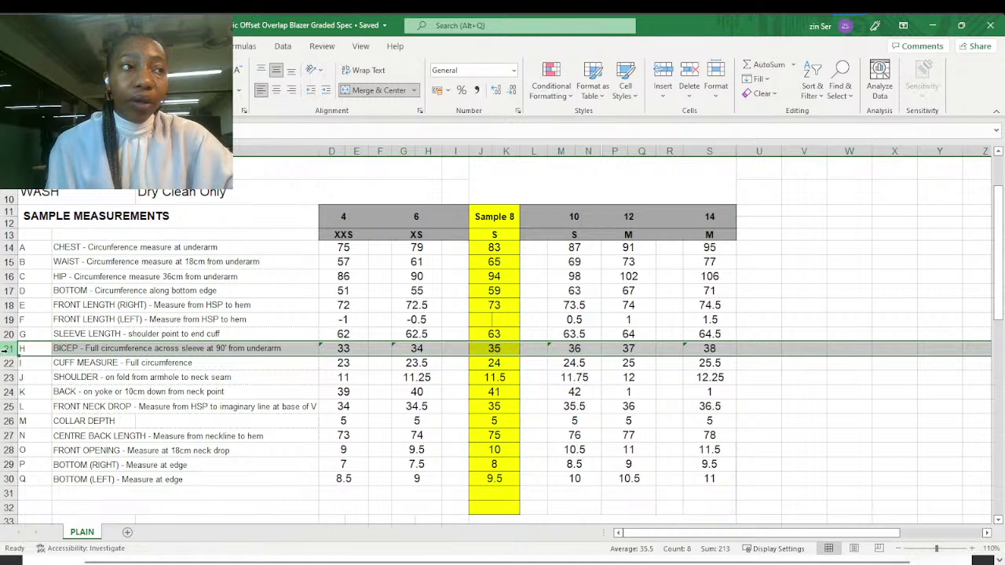
pyautogui.click(6, 363)
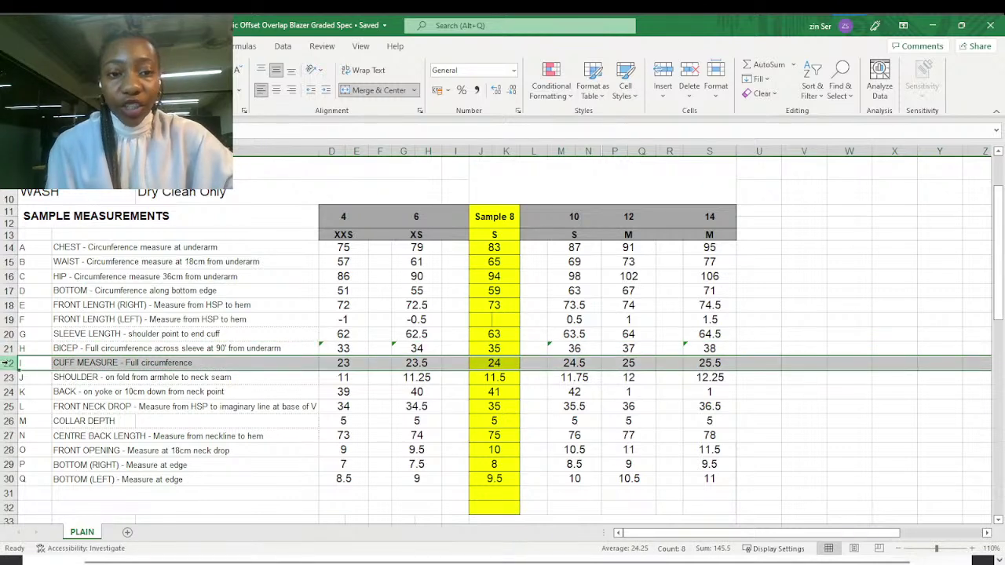
pyautogui.click(7, 349)
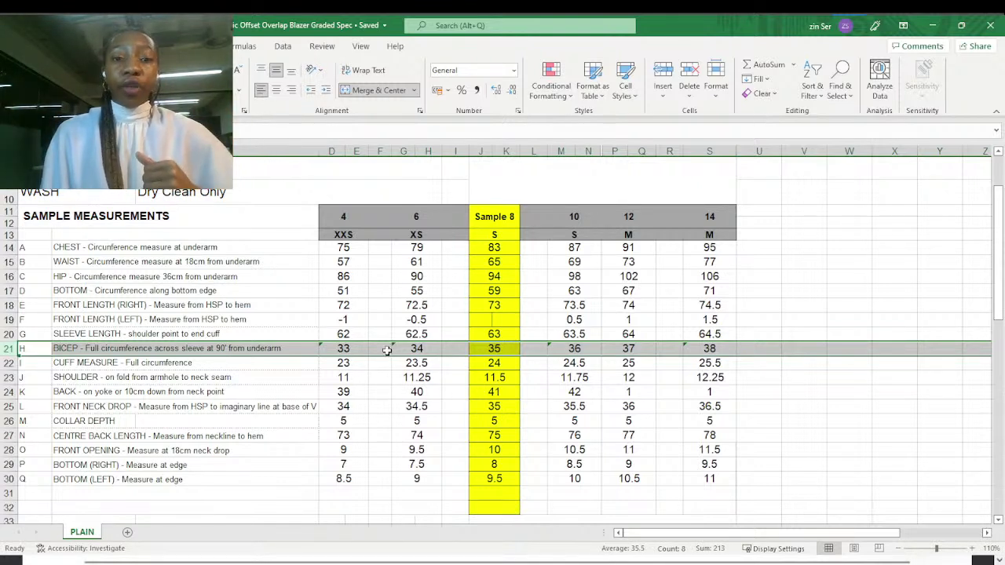
# Inspect the size 6 bicep formula, then switch windows to check the bicep measurement against the tech pack.
pyautogui.click(425, 348)
pyautogui.write('=J21-1')
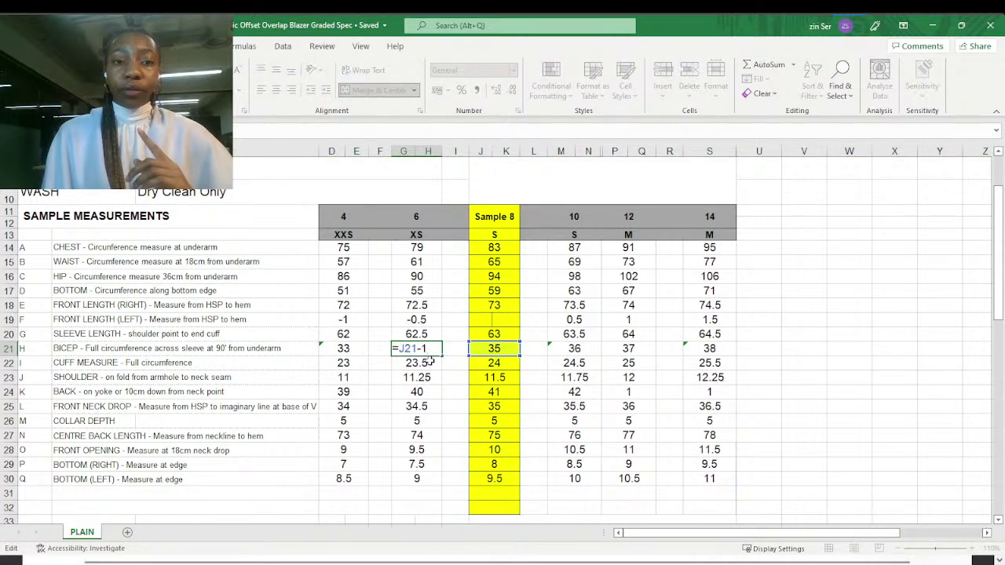
pyautogui.press('Return')
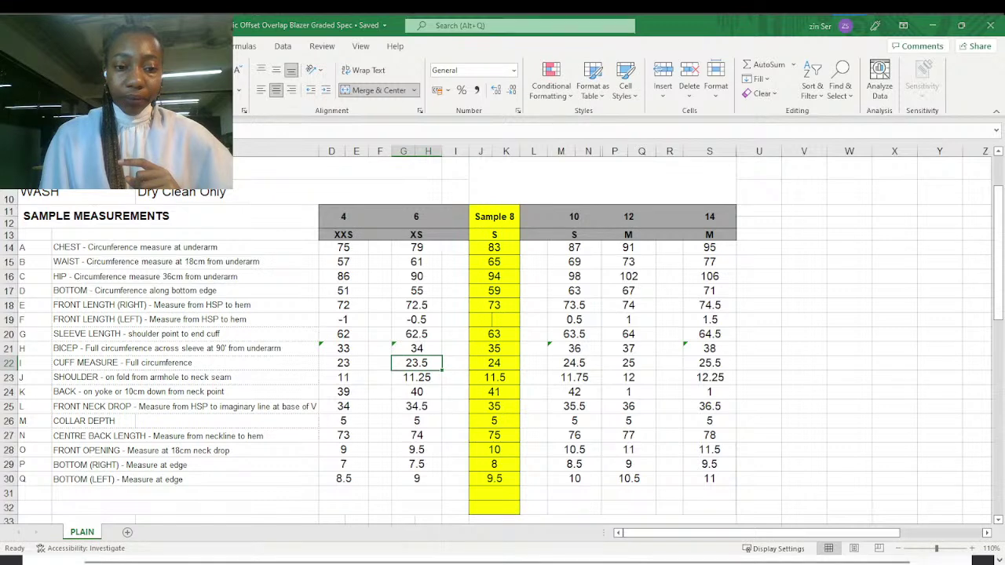
pyautogui.hotkey('alt', 'Tab')
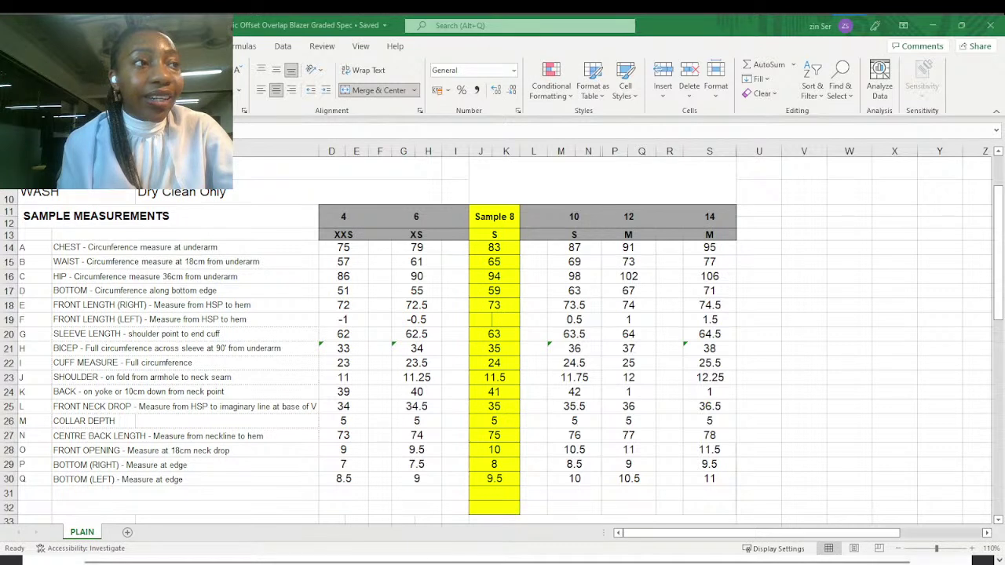
pyautogui.doubleClick(417, 363)
pyautogui.write('=')
pyautogui.click(76, 353)
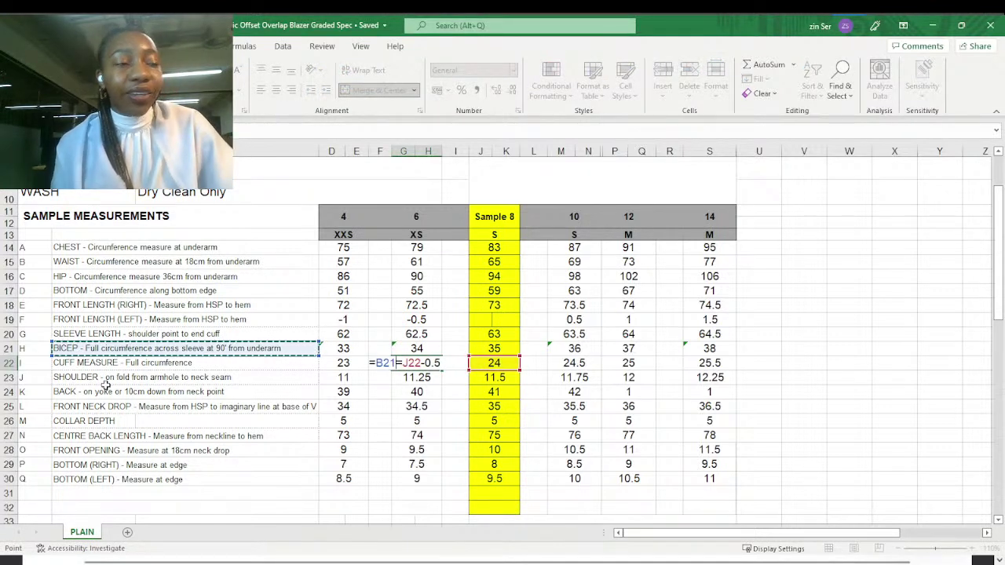
pyautogui.press('Escape')
# Review the bicep description and the cuff measure row, then inspect the size 6 cuff formula.
pyautogui.click(81, 345)
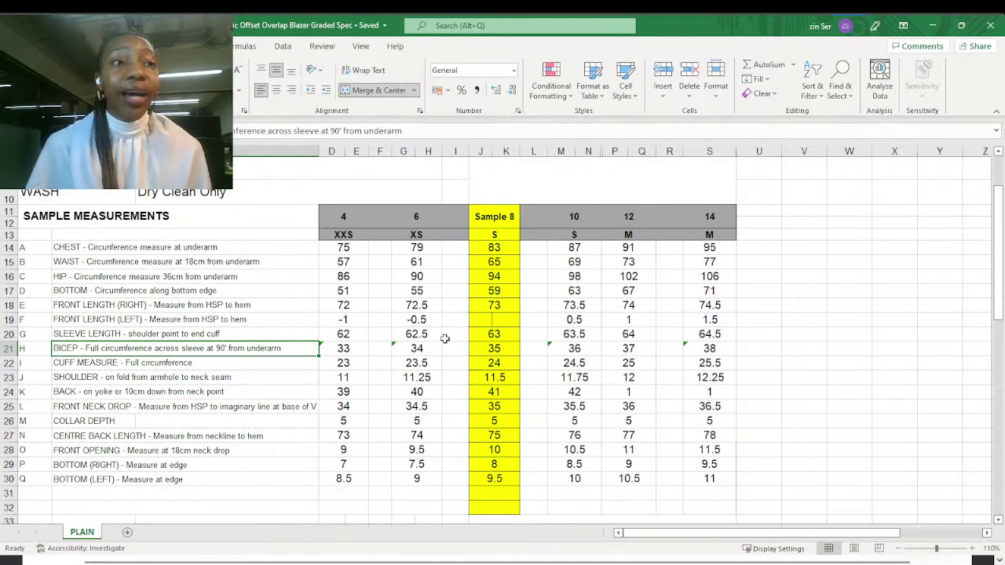
pyautogui.click(8, 363)
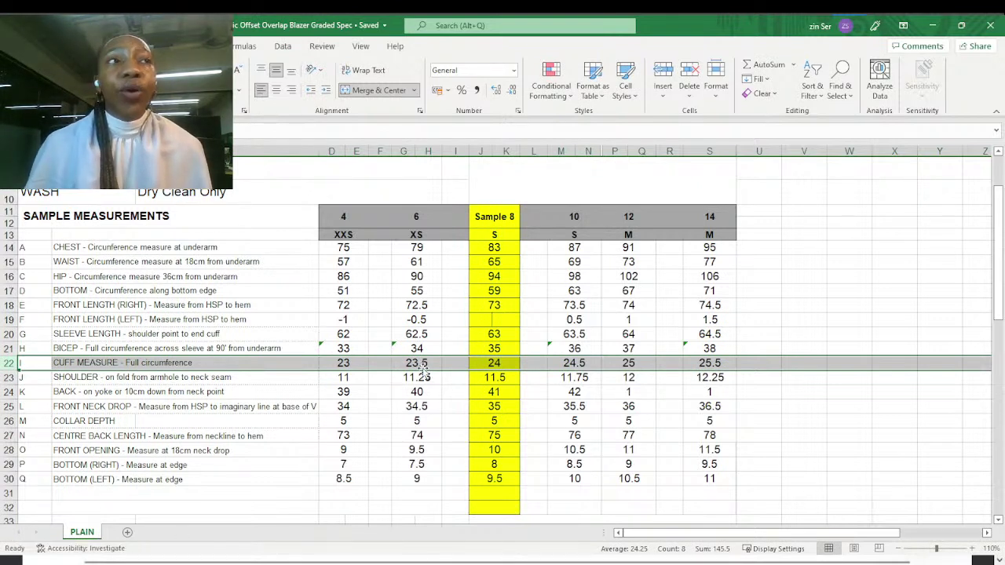
pyautogui.click(419, 364)
pyautogui.write('=J22-0.5')
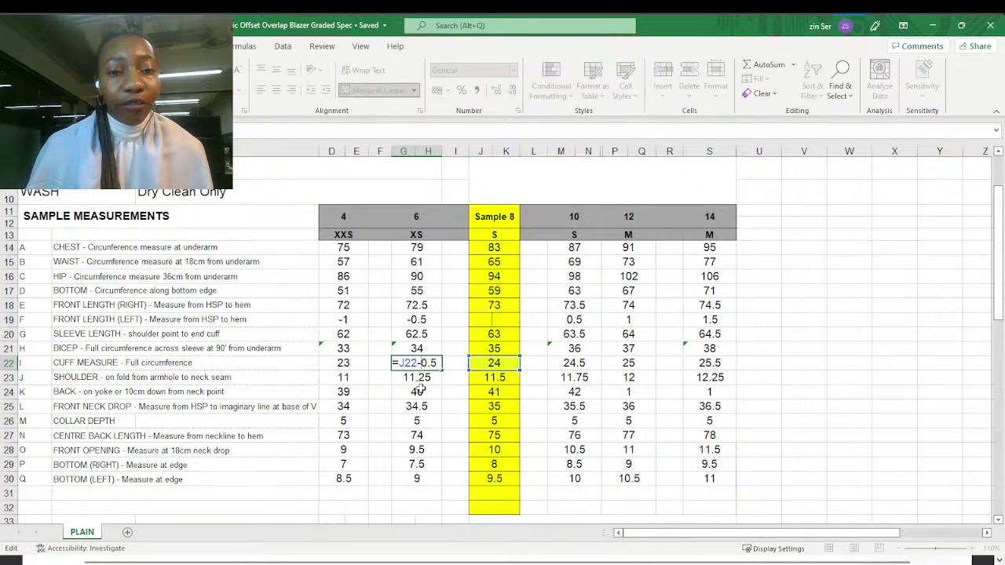
pyautogui.hotkey('ctrl', 'Return')
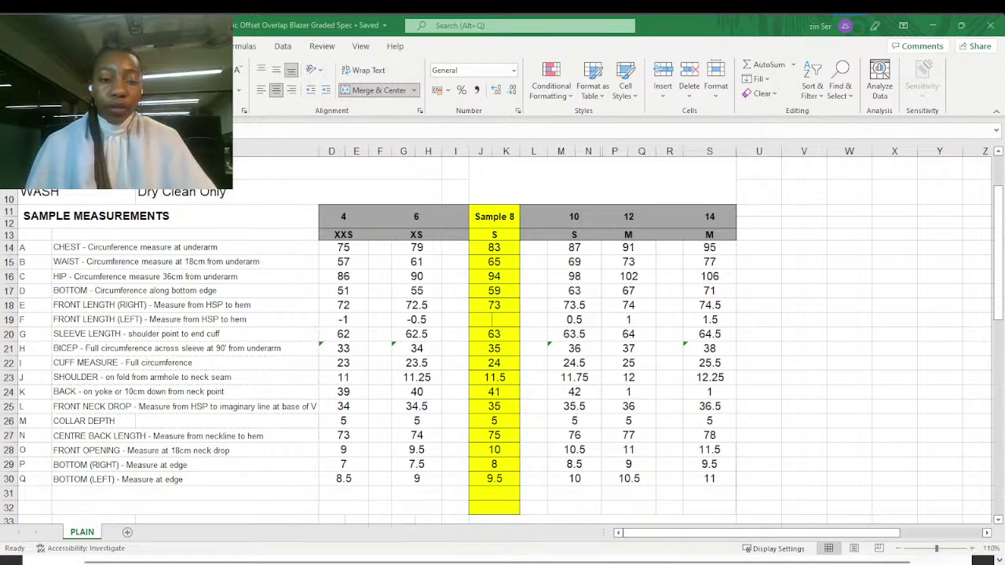
# View the Sewport tech pack diagram in the browser, then return to Excel and recheck the size 6 cuff formula.
pyautogui.hotkey('alt', 'Tab')
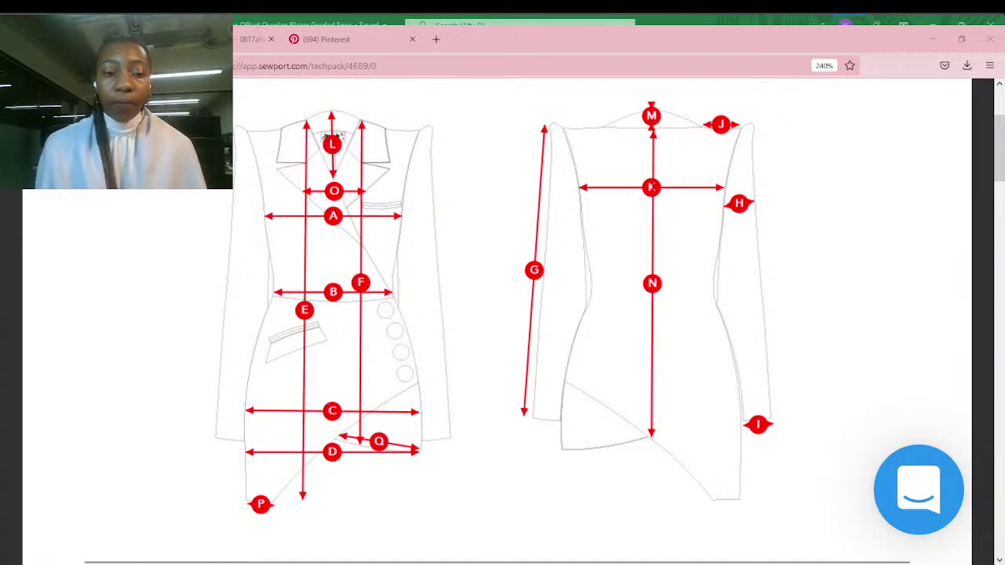
pyautogui.hotkey('alt', 'Tab')
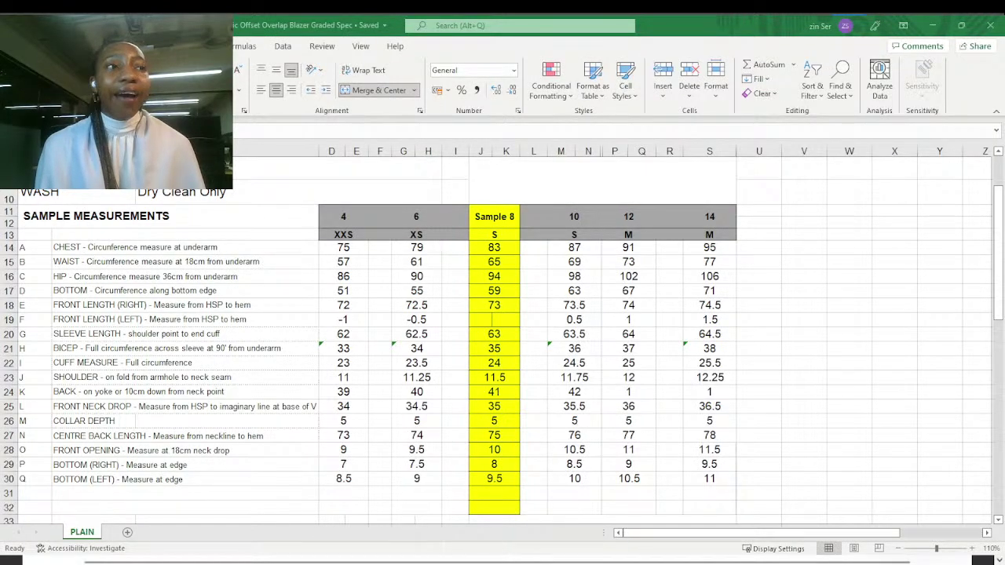
pyautogui.click(416, 363)
pyautogui.press('F2')
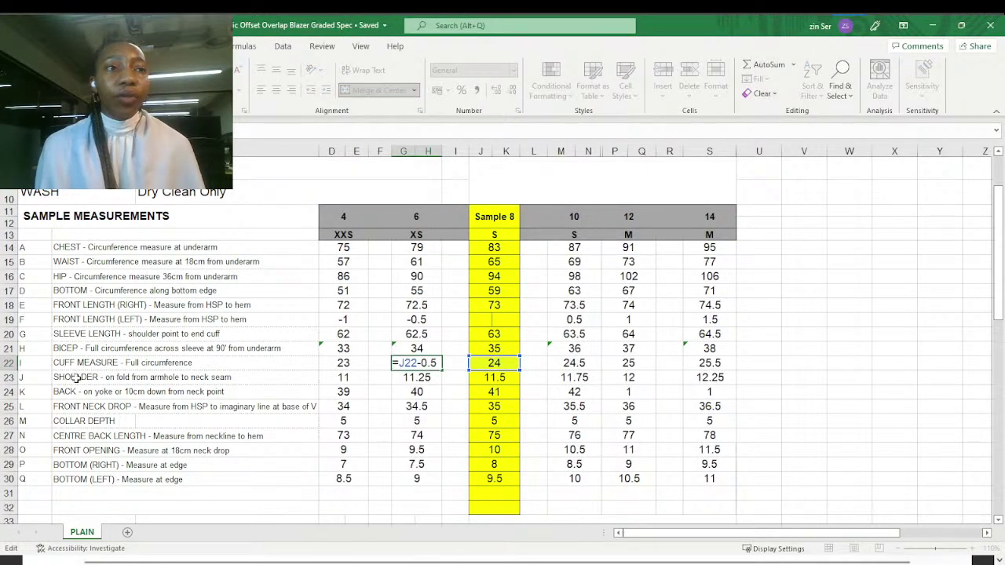
pyautogui.press('Escape')
# Review the shoulder measurement description and inspect the size 6 shoulder formula.
pyautogui.click(84, 379)
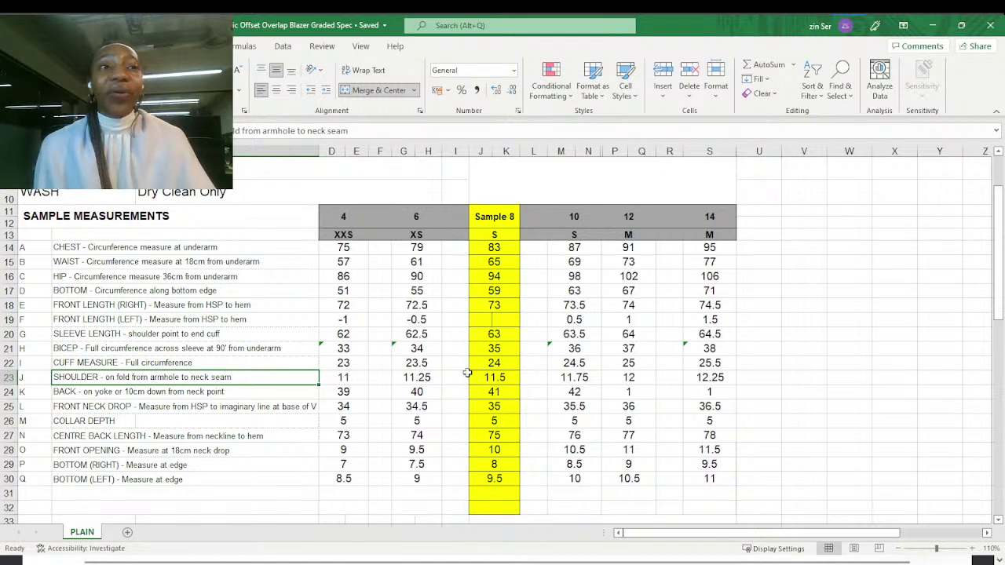
pyautogui.click(417, 379)
pyautogui.doubleClick(417, 379)
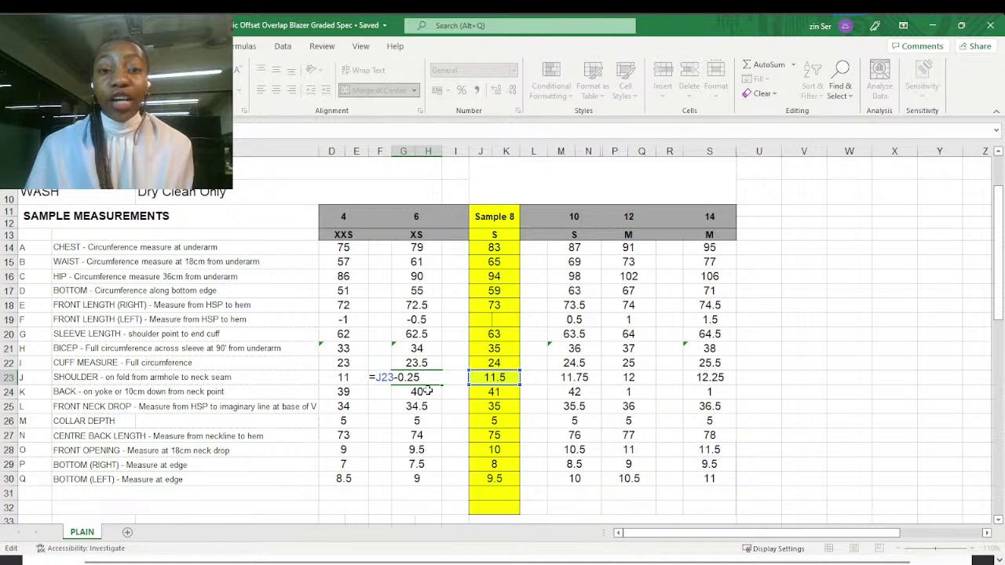
pyautogui.press('Return')
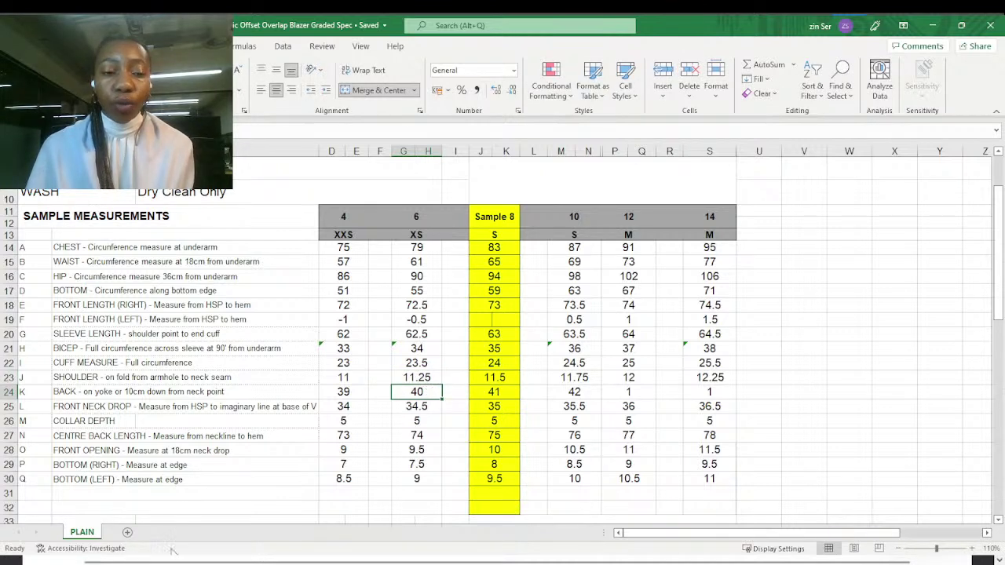
# Inspect the size 6 back formula and compare the back measurement description with the tech pack diagram.
pyautogui.hotkey('alt', 'q')
pyautogui.hotkey('alt', 'Tab')
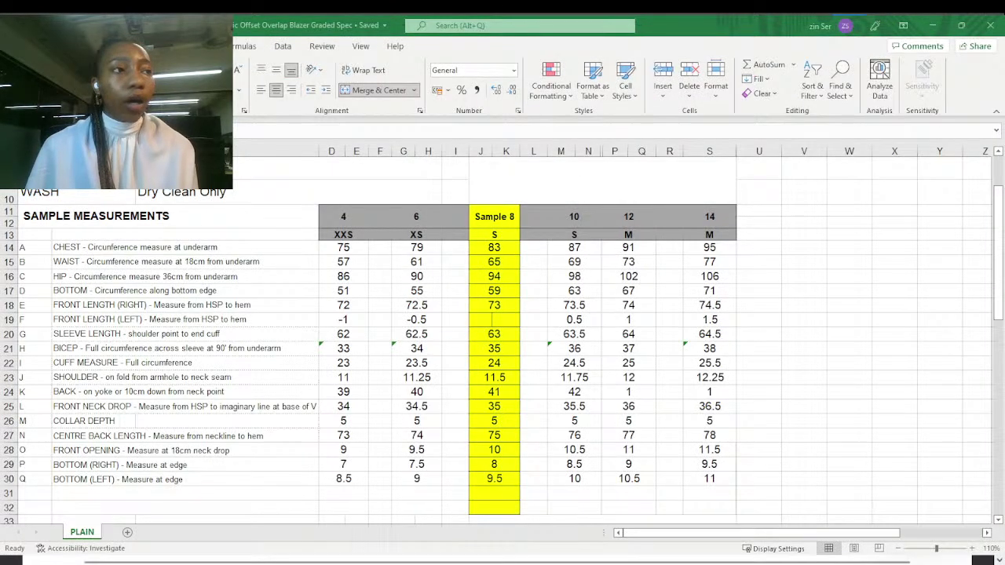
pyautogui.click(416, 392)
pyautogui.write('=J24-1')
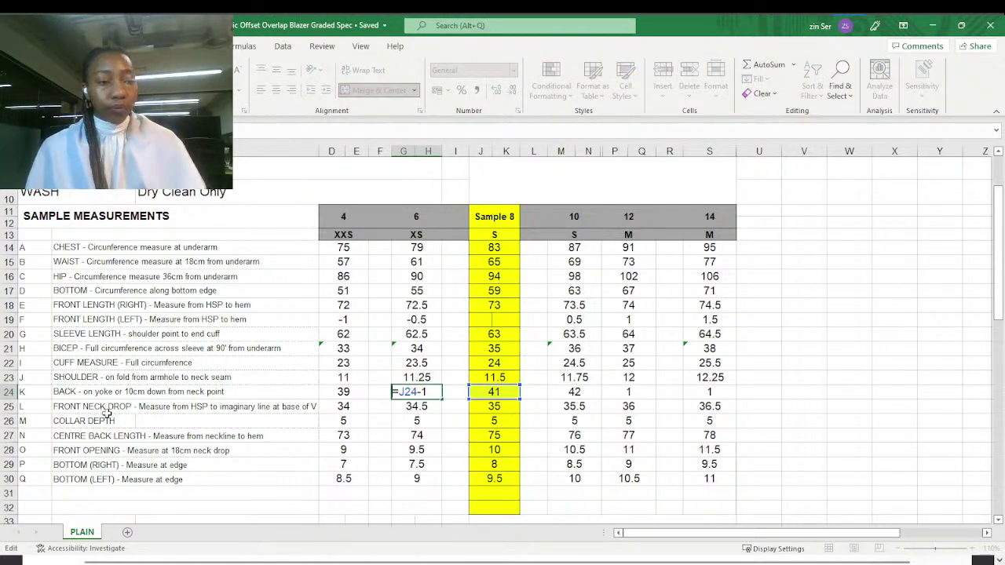
pyautogui.press('Return')
pyautogui.click(70, 397)
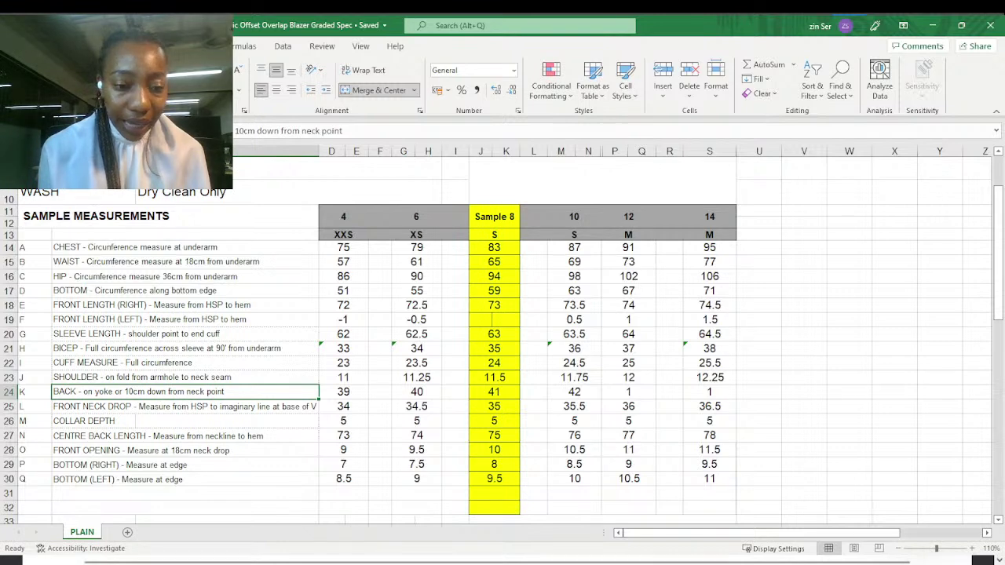
pyautogui.hotkey('alt', 'Tab')
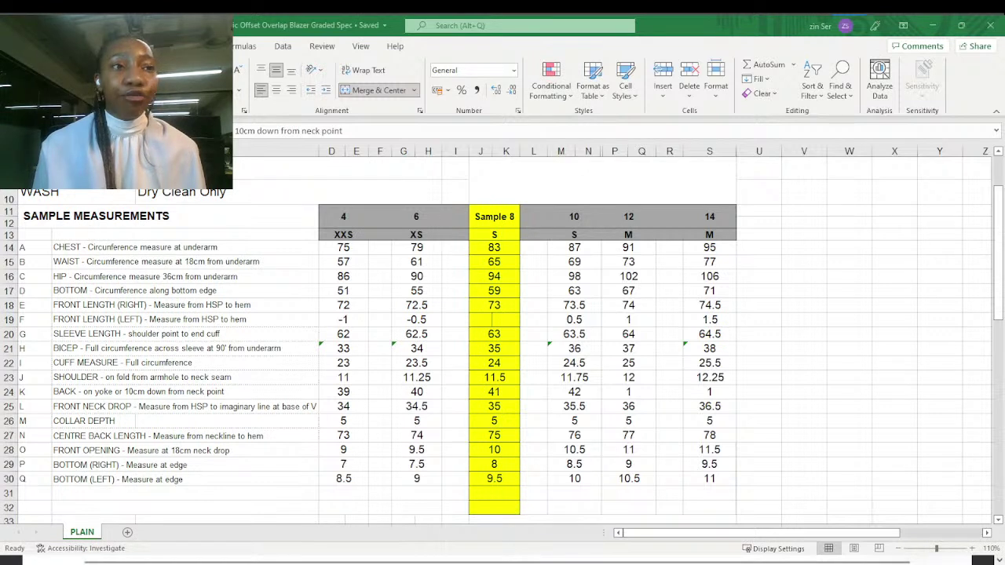
# Compare the front neck drop description with the tech pack diagram, then review the collar depth entry in Excel.
pyautogui.click(72, 407)
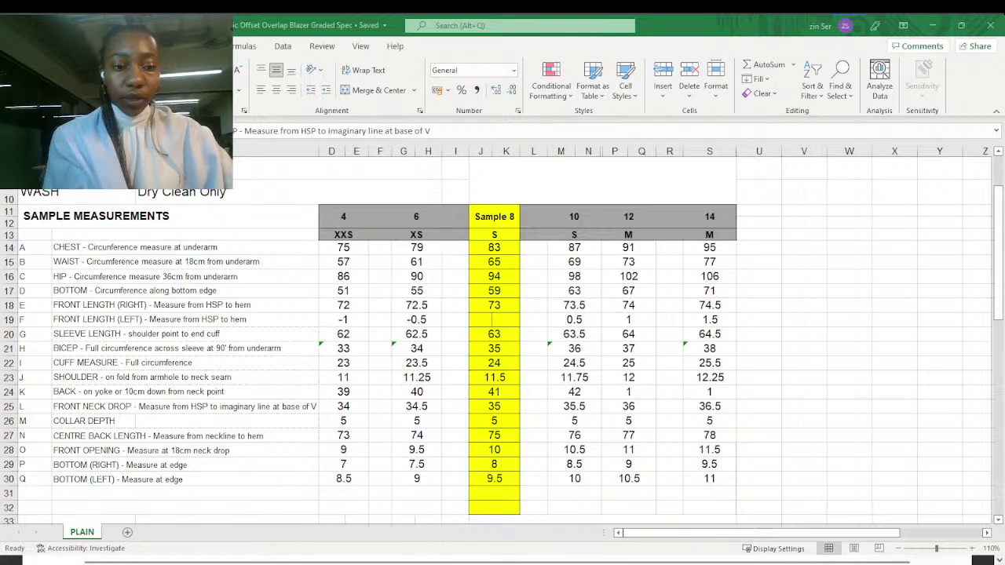
pyautogui.hotkey('alt', 'Tab')
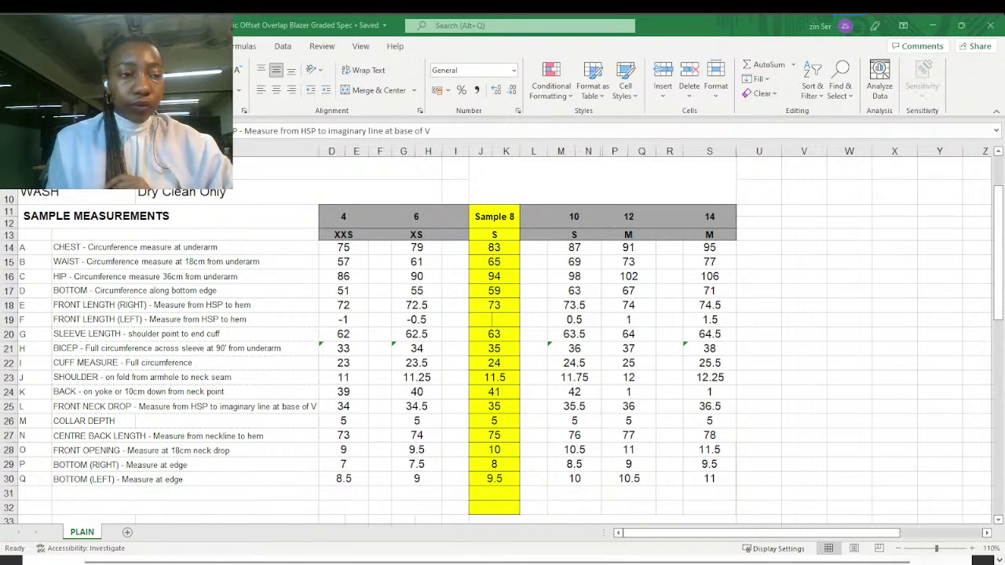
pyautogui.click(79, 409)
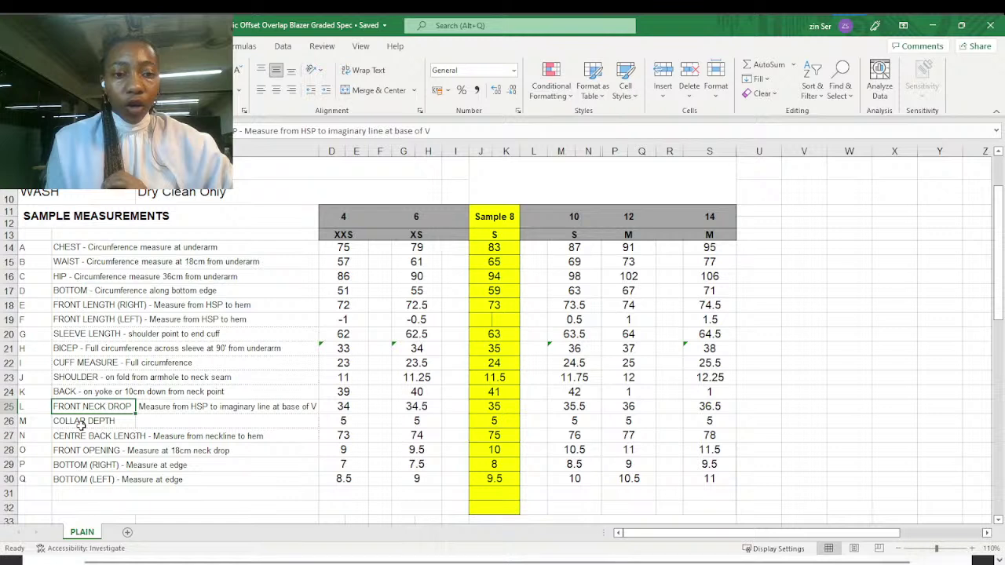
pyautogui.click(82, 424)
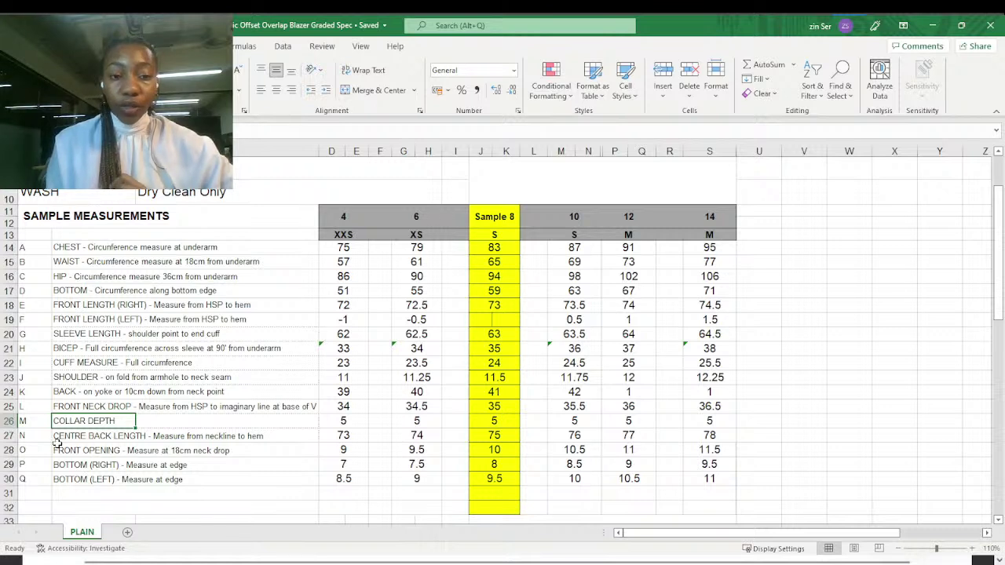
# Highlight the centre back length and front opening rows, compare them with the Sewport diagram in the browser, and return to Excel.
pyautogui.click(6, 435)
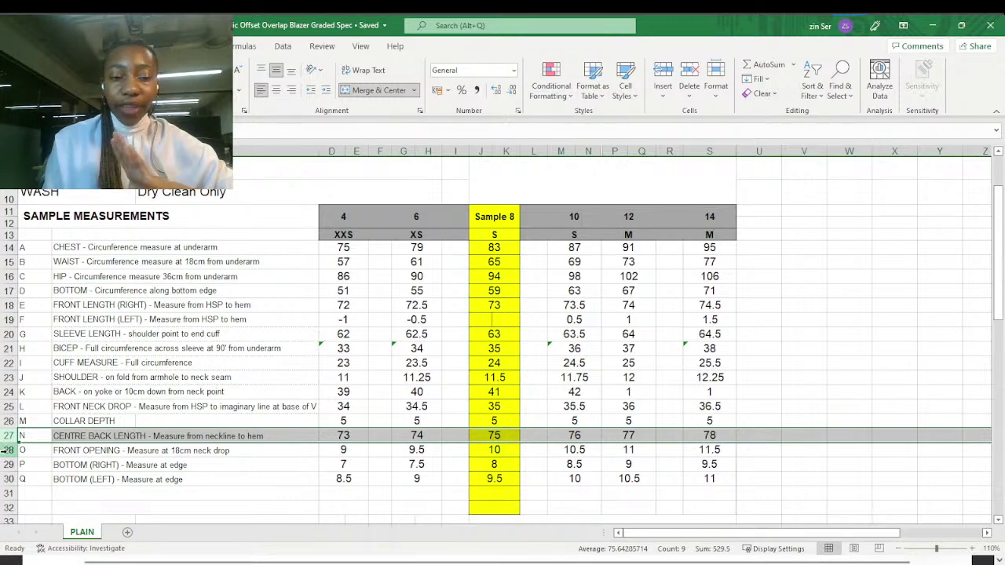
pyautogui.click(6, 450)
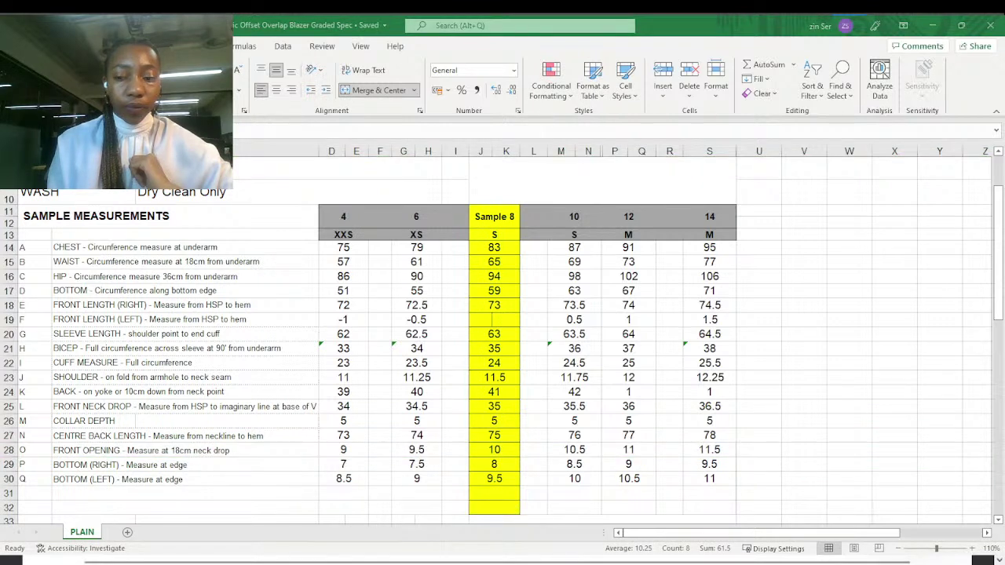
pyautogui.hotkey('alt', 'Tab')
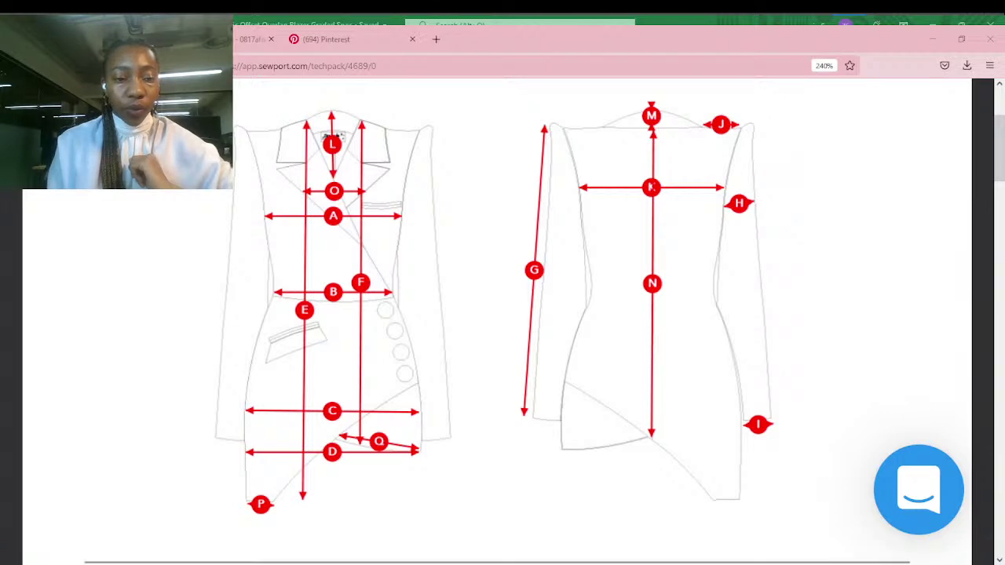
pyautogui.hotkey('alt', 'Tab')
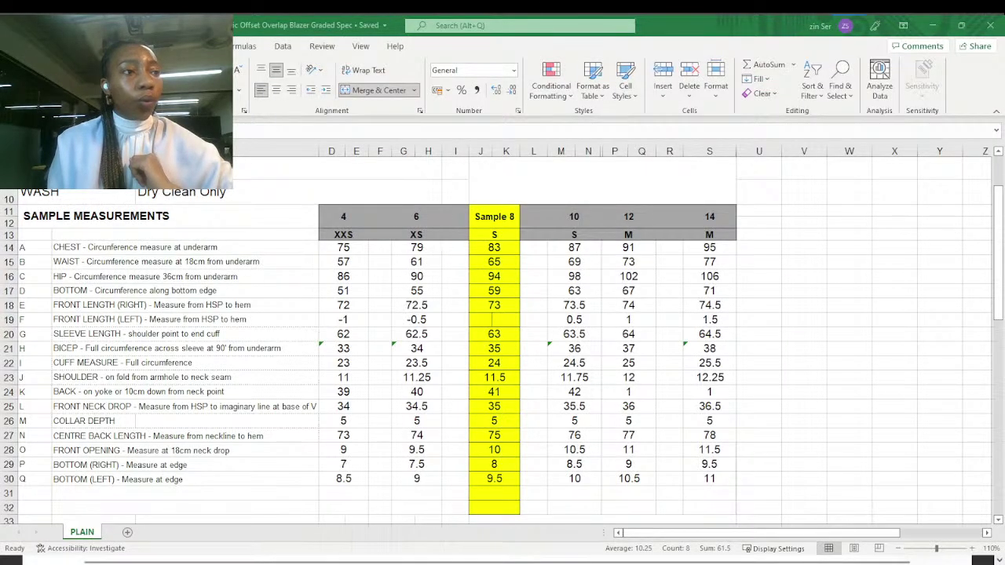
# Review the bottom (left) and bottom (right) descriptions, then switch to the Sewport tech pack diagram to locate both measurements.
pyautogui.click(73, 478)
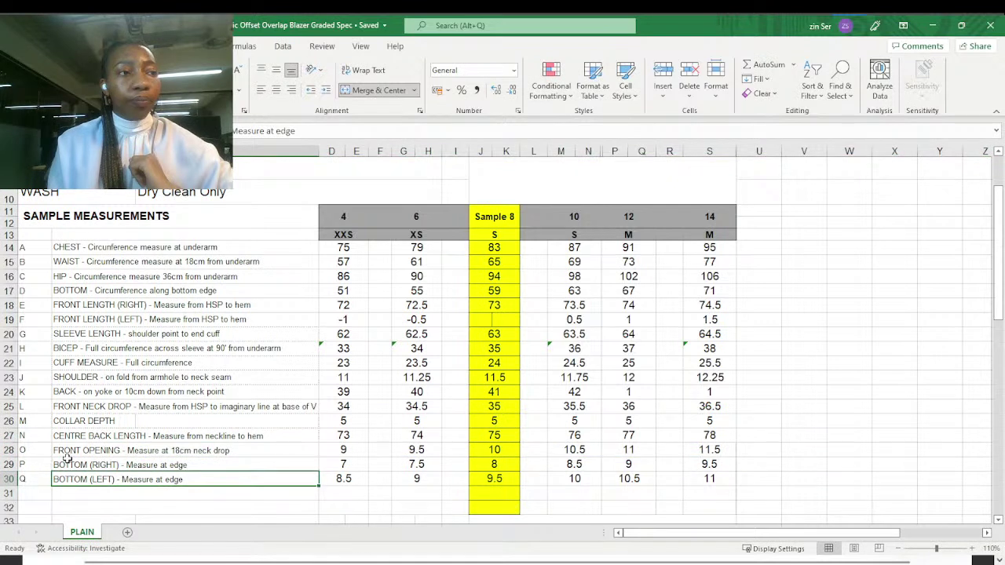
pyautogui.click(69, 464)
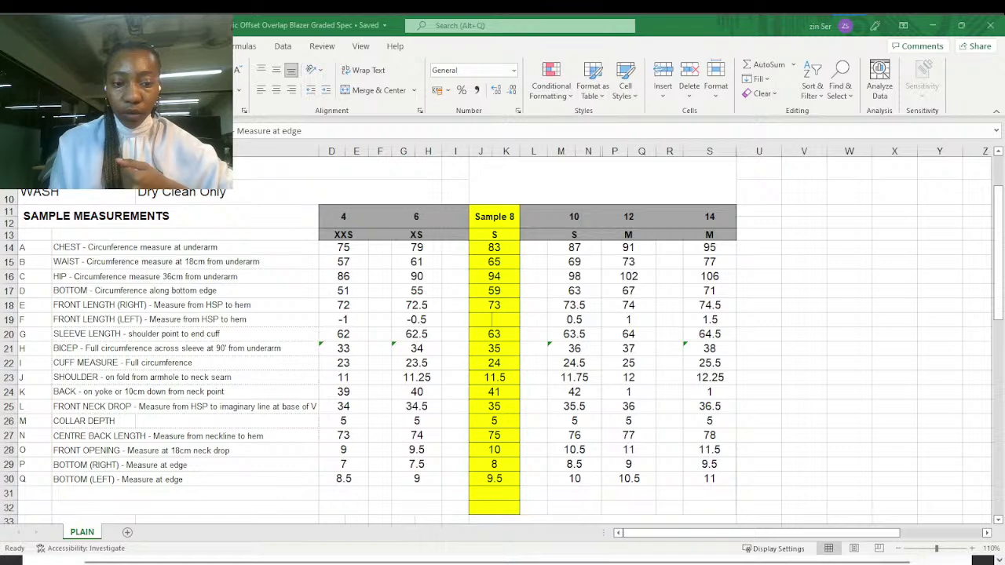
pyautogui.hotkey('alt', 'Tab')
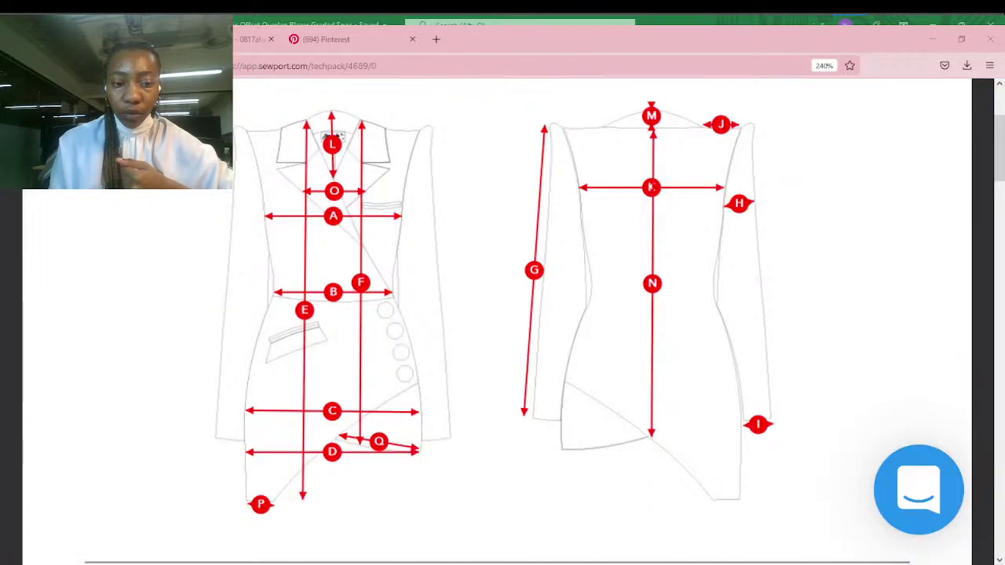